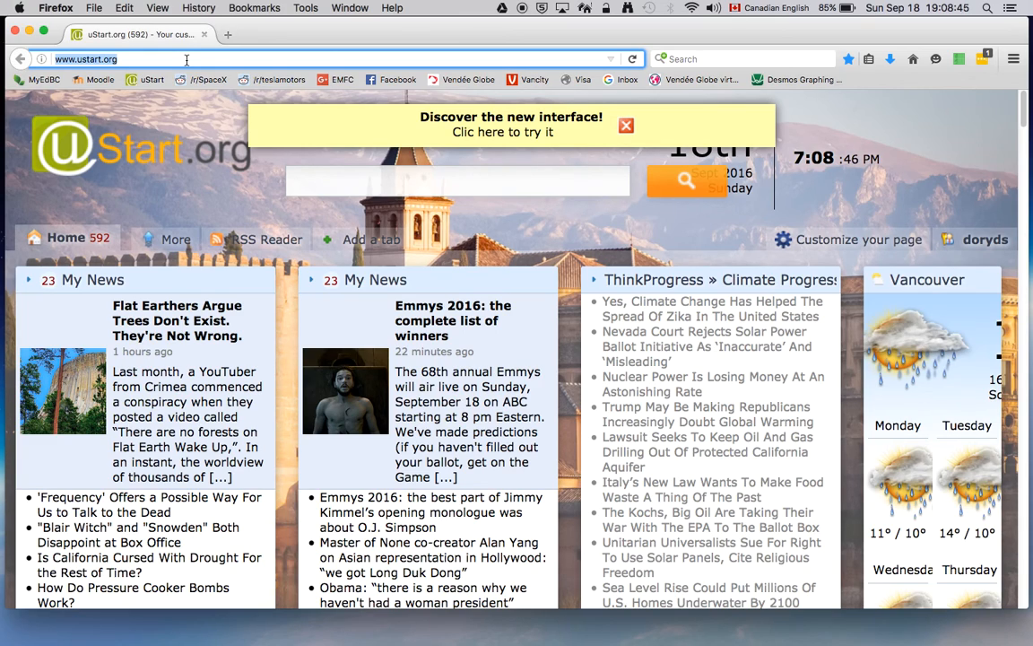
- Go to overleaf.com and sign up for an account with the existing Google account
type("overleaf.com/")
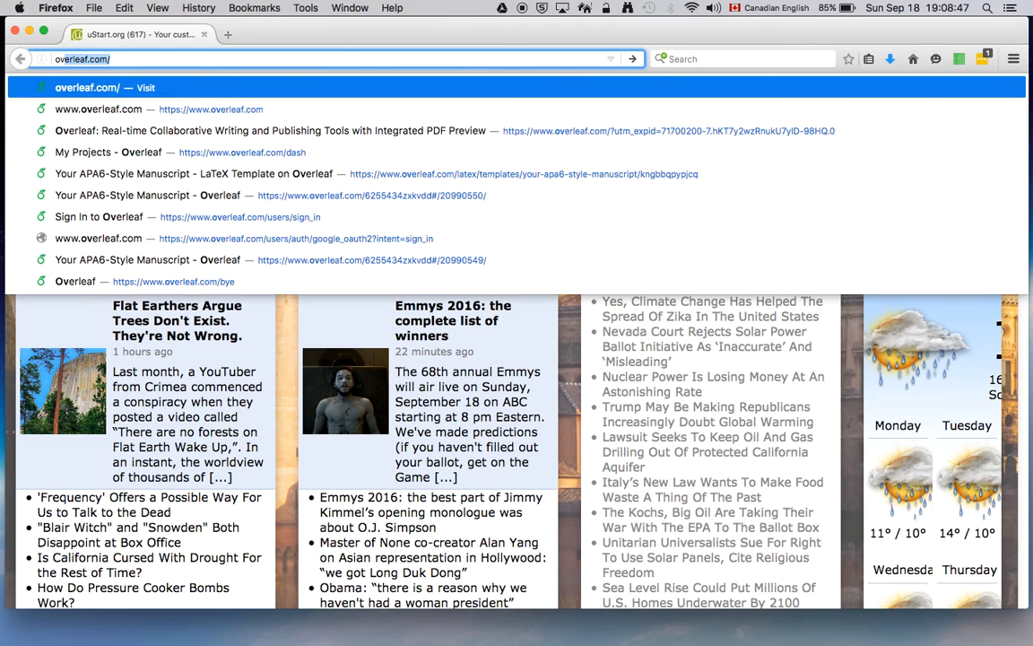
key("Return")
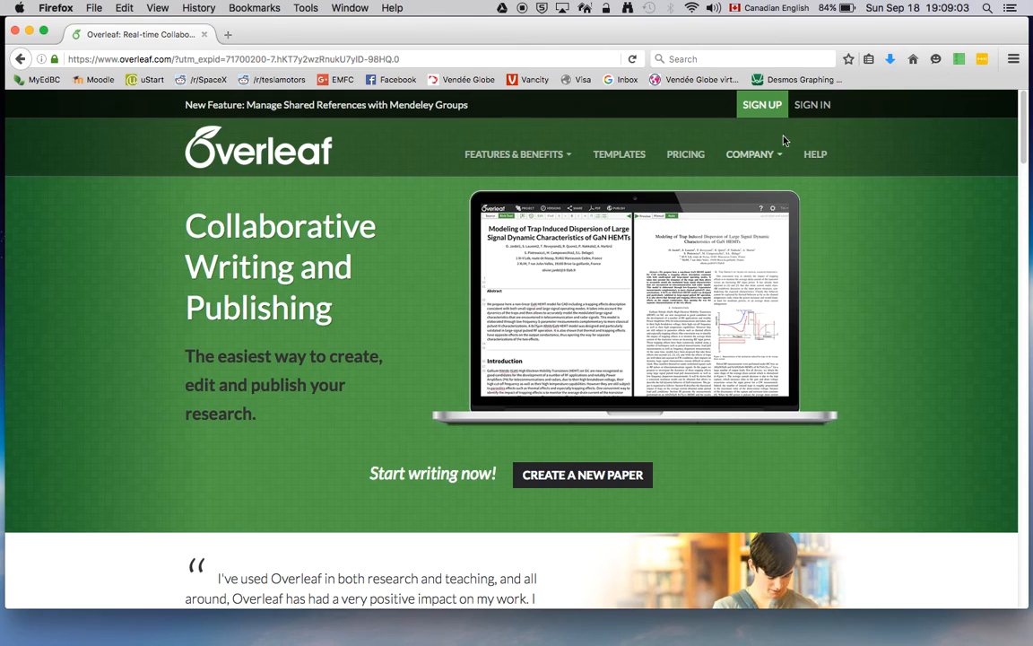
left_click(774, 105)
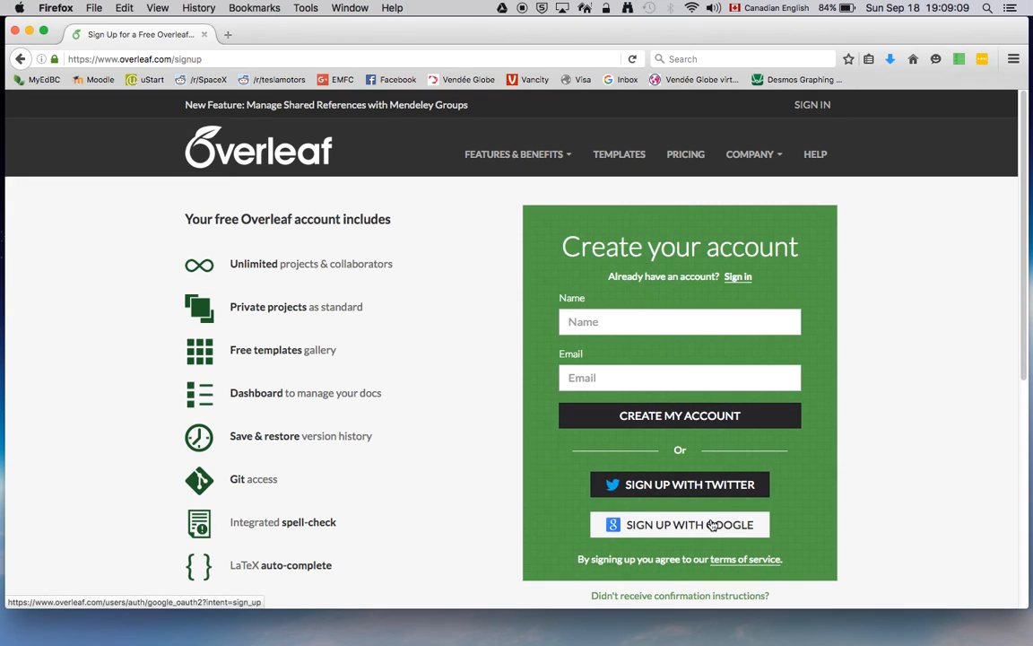
left_click(650, 528)
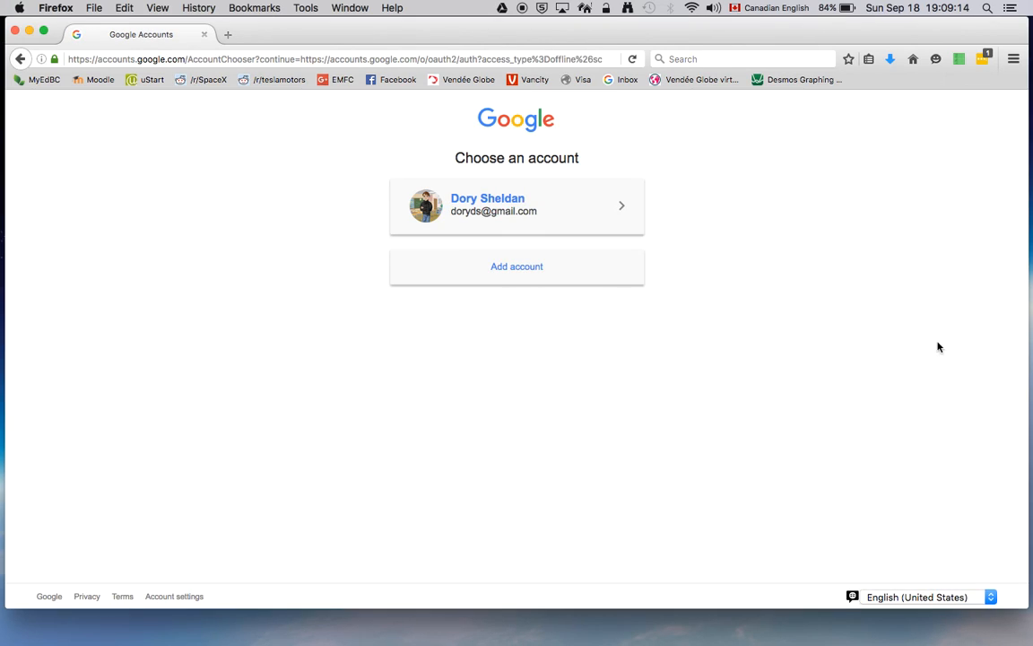
left_click(487, 209)
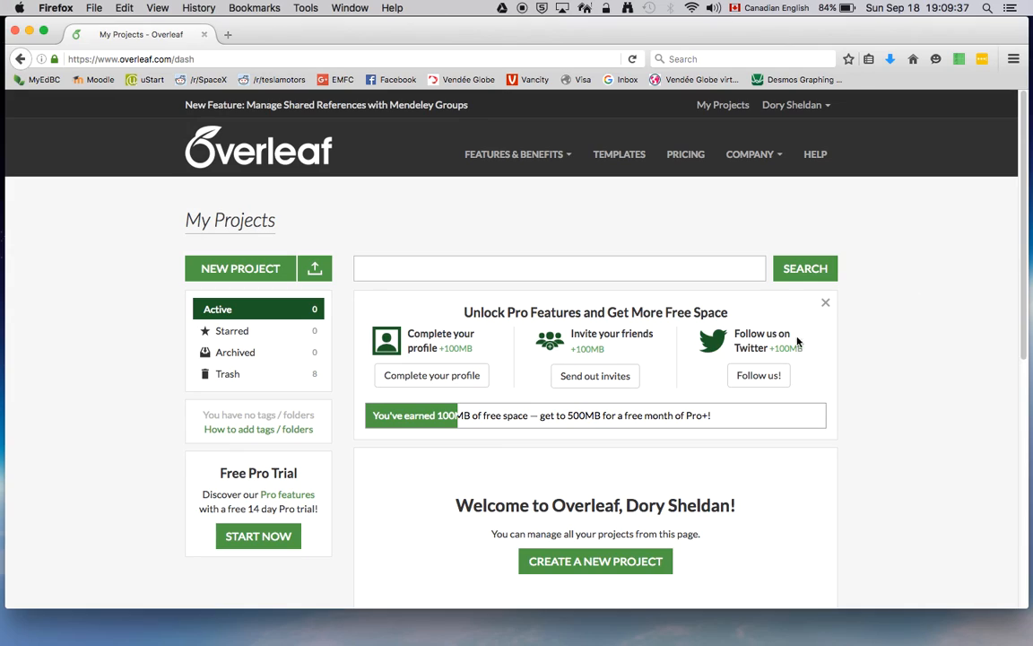
- Start a new project and examine the available templates from Basics through Homework Assignment
left_click(251, 271)
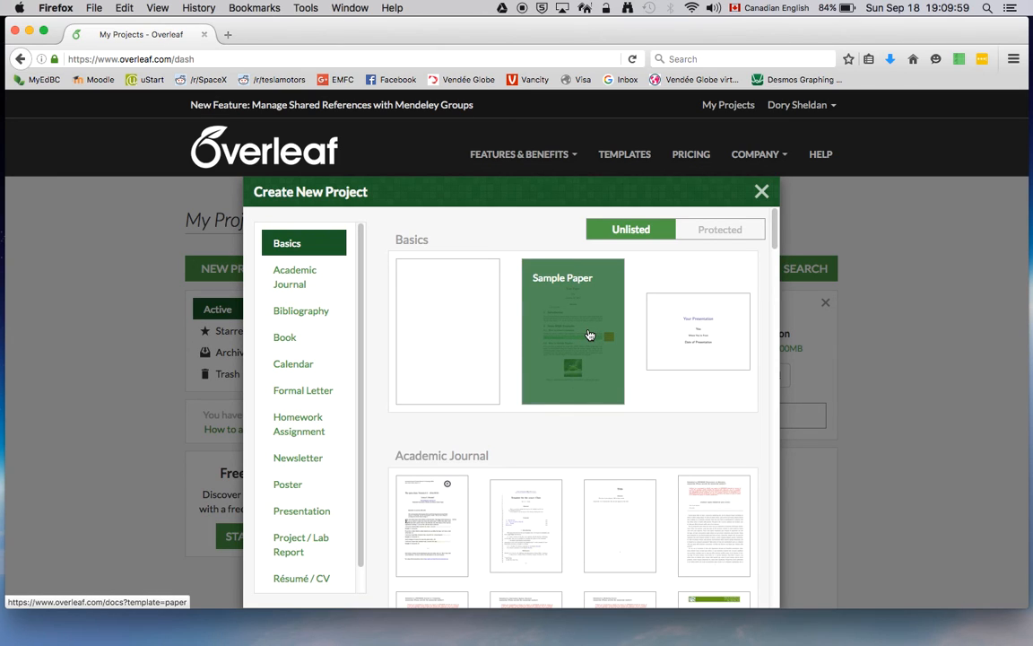
scroll(685, 424, "down", 3)
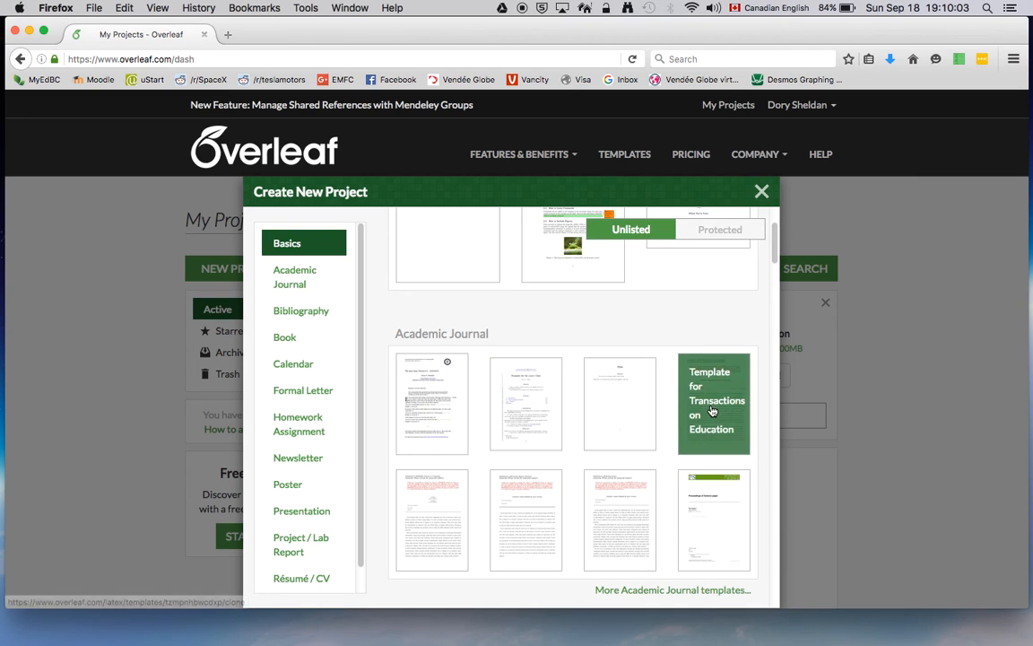
scroll(711, 411, "down", 4)
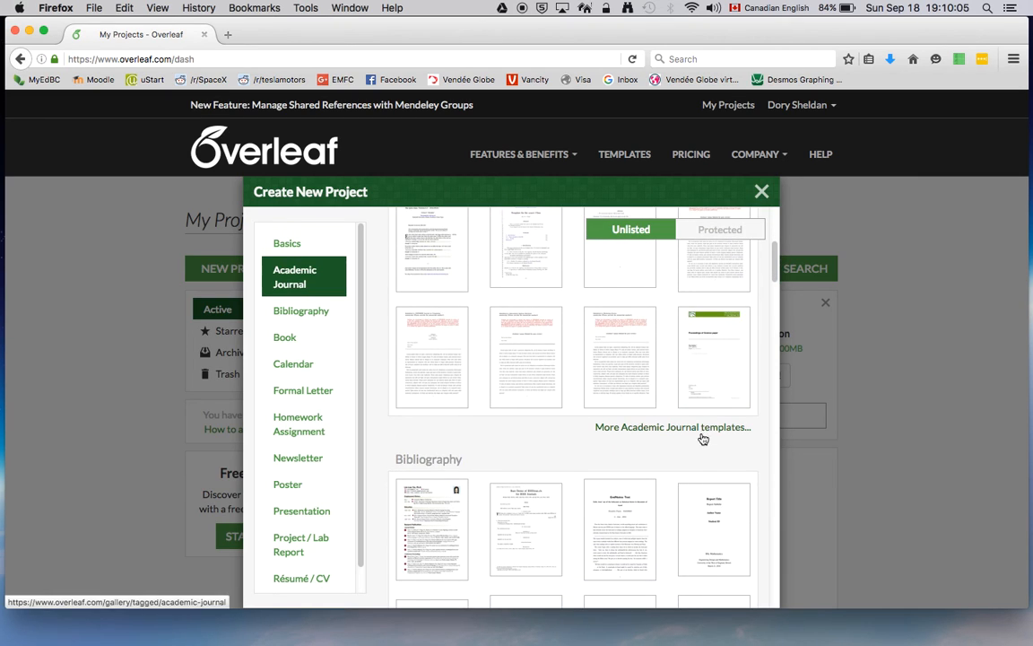
scroll(703, 439, "down", 3)
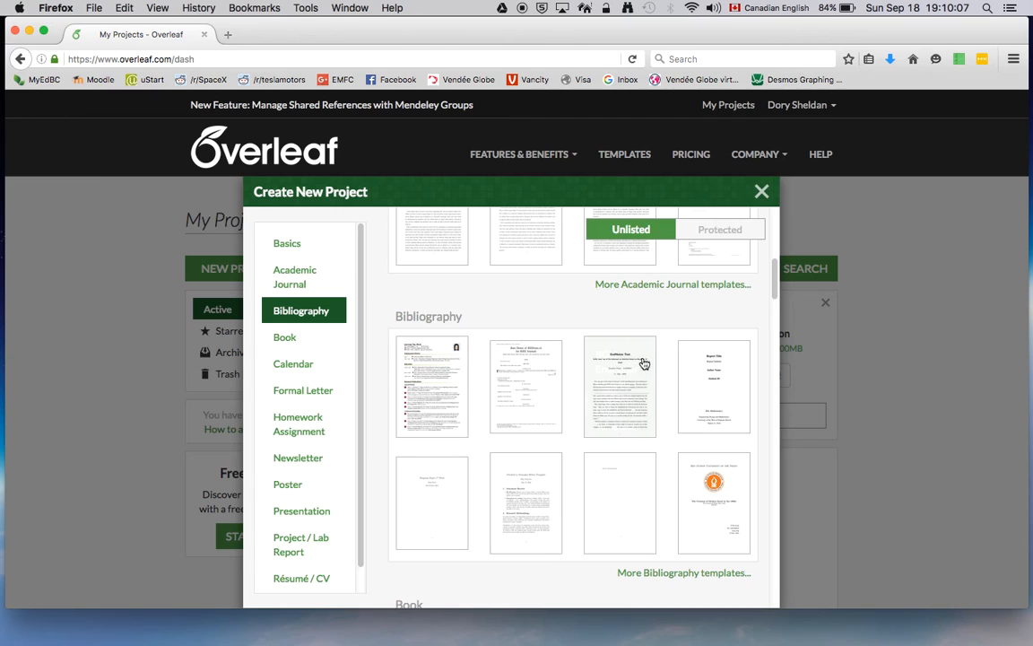
scroll(643, 363, "down", 5)
scroll(643, 362, "down", 1)
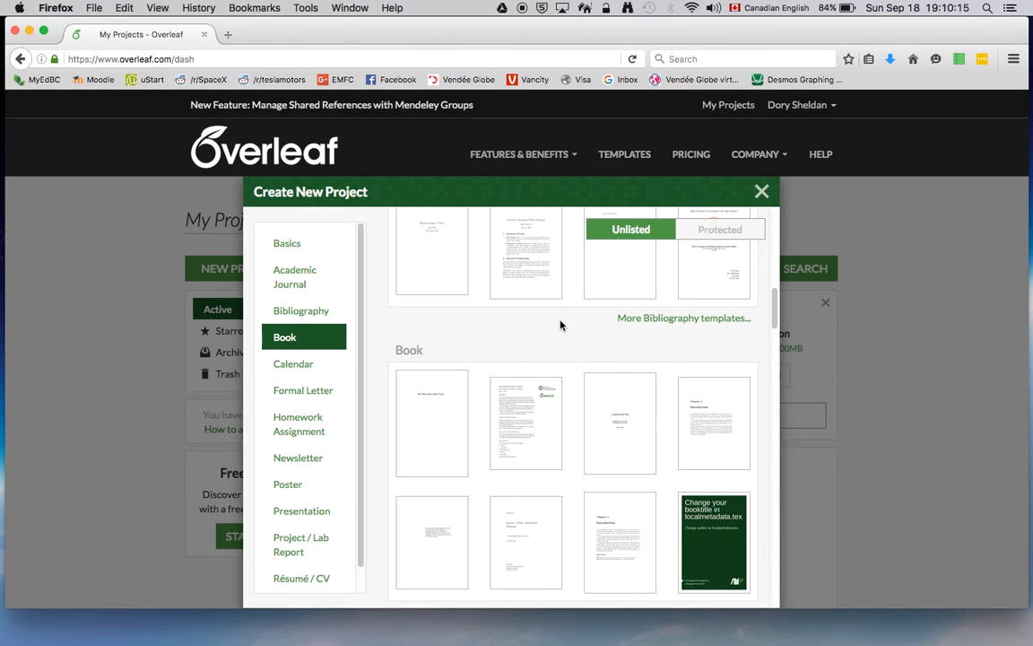
scroll(559, 325, "down", 2)
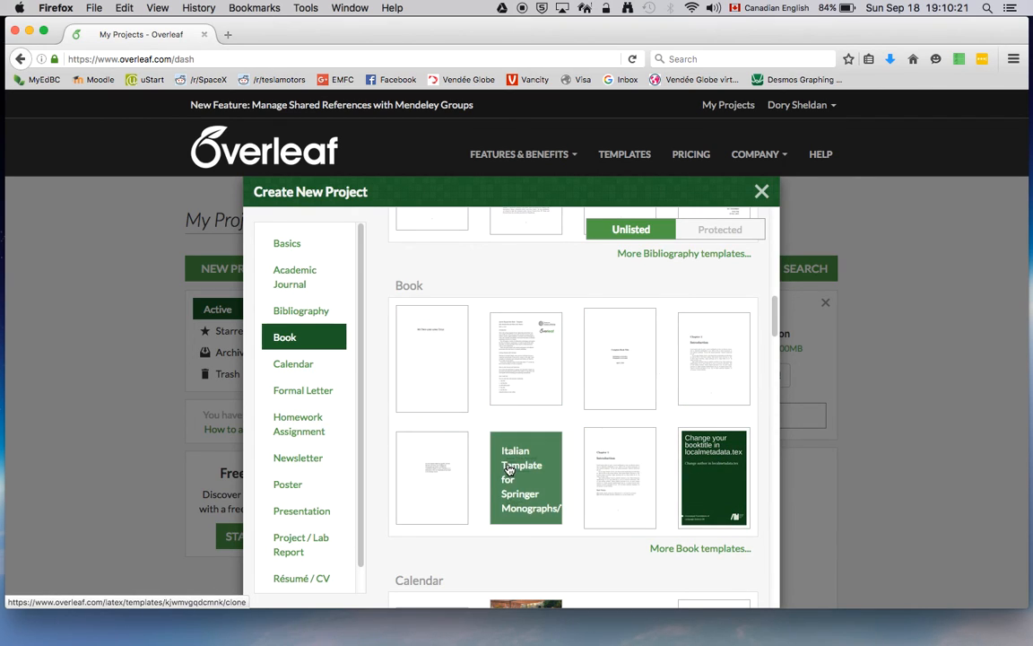
scroll(476, 443, "down", 5)
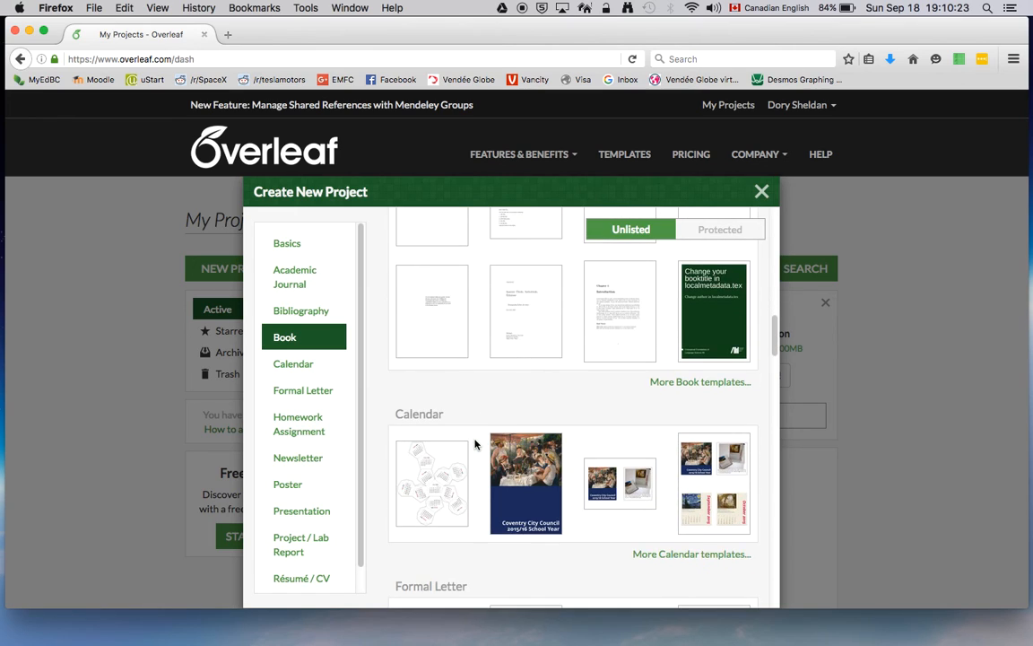
scroll(476, 443, "down", 6)
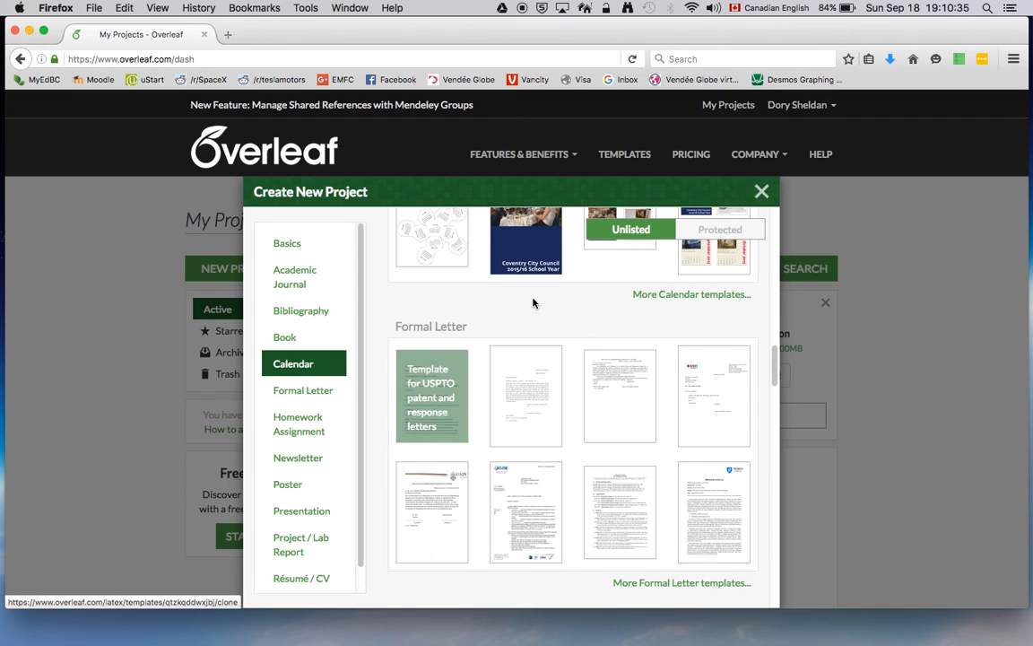
scroll(598, 301, "down", 6)
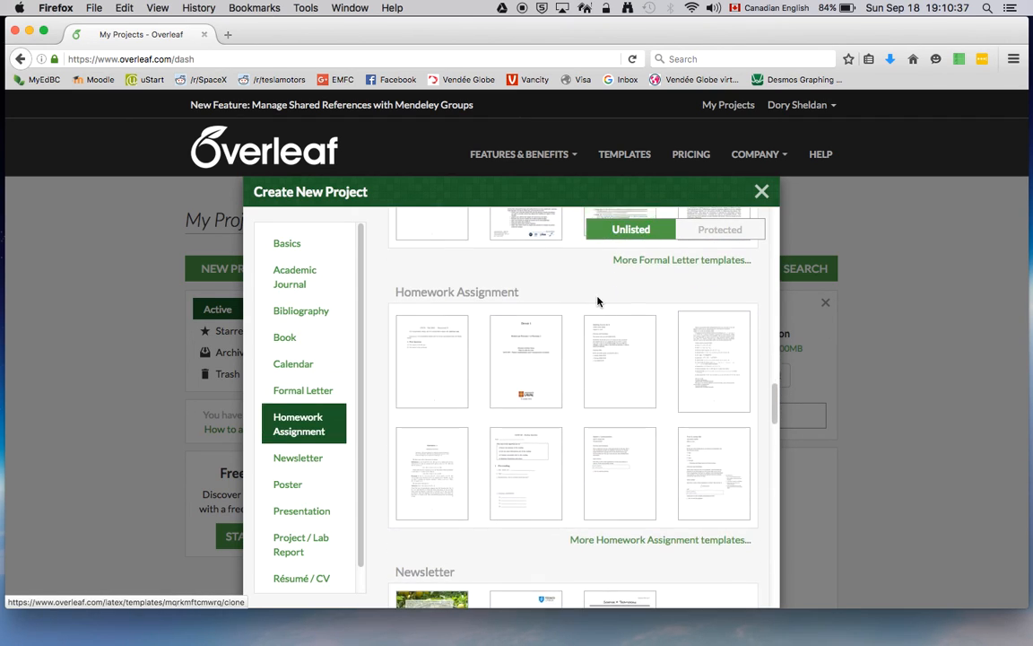
scroll(704, 311, "up", 15)
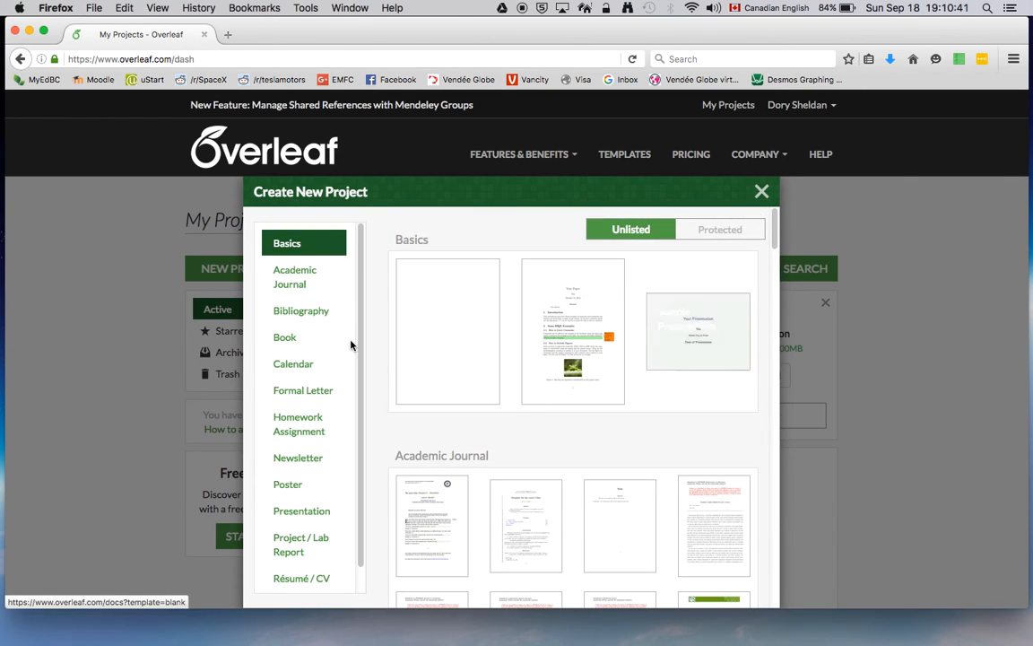
- Create a project from the blank template in Basics and make the browser window slightly taller
left_click(440, 325)
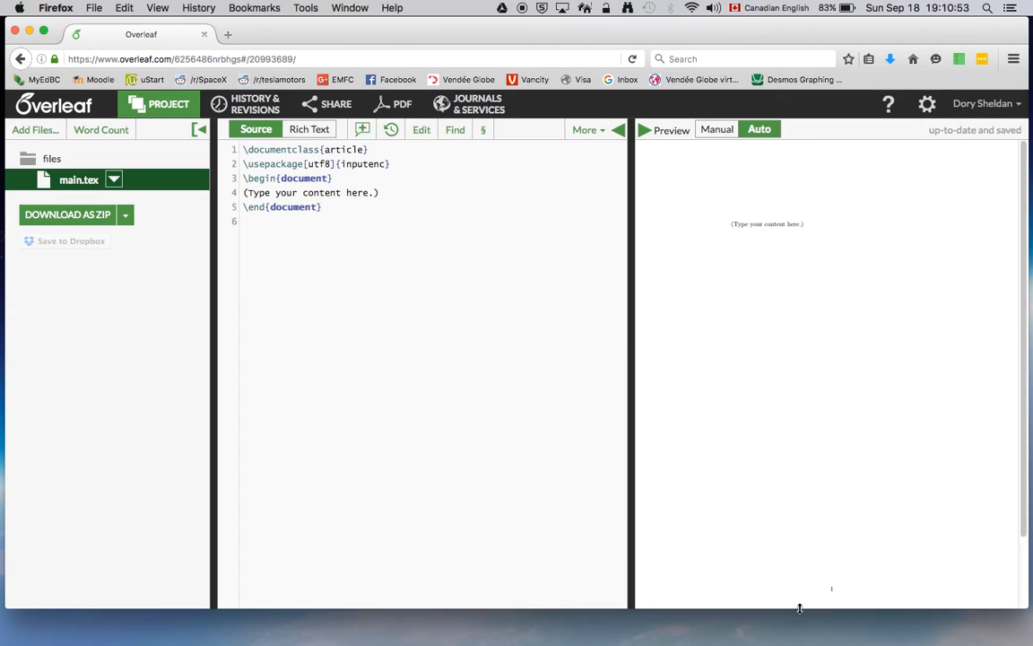
left_click_drag(799, 608, 799, 633)
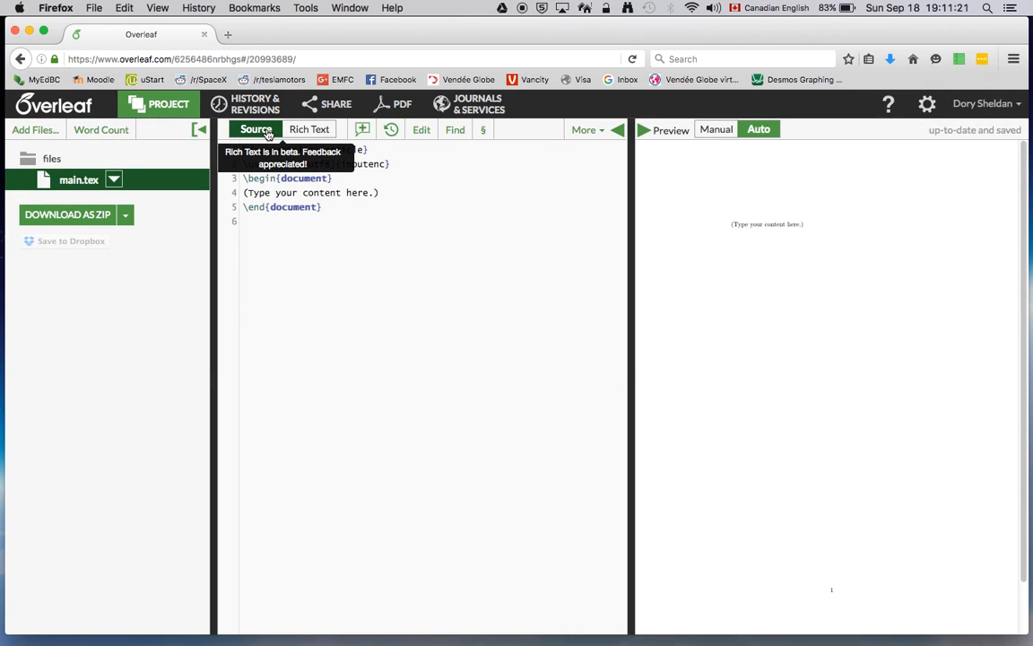
- Compare the Rich Text view of main.tex with the Source view and examine the default LaTeX code
left_click(304, 133)
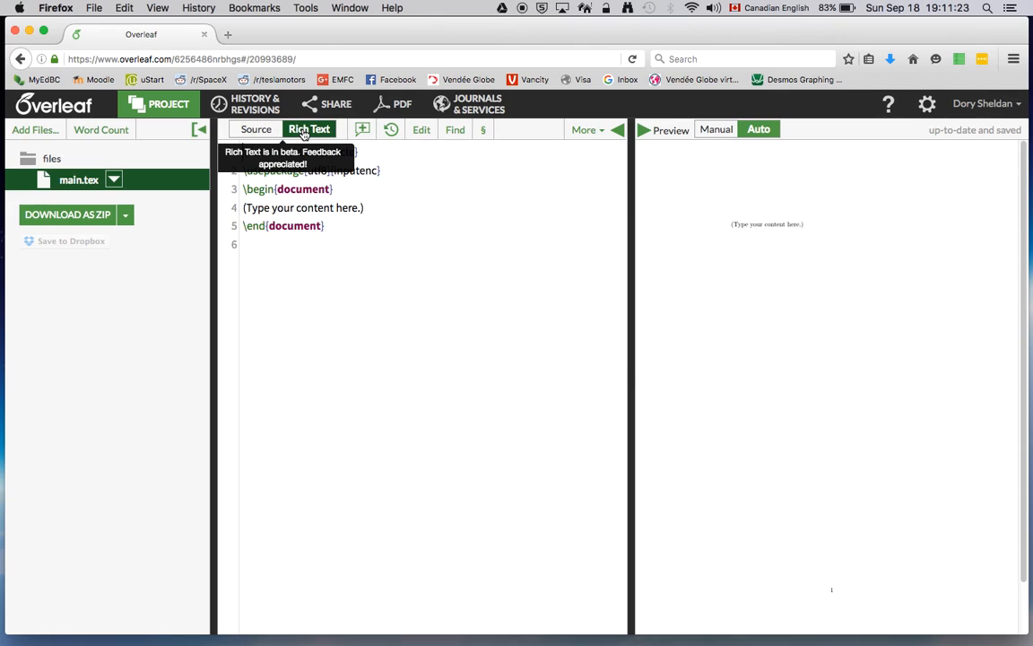
left_click(258, 131)
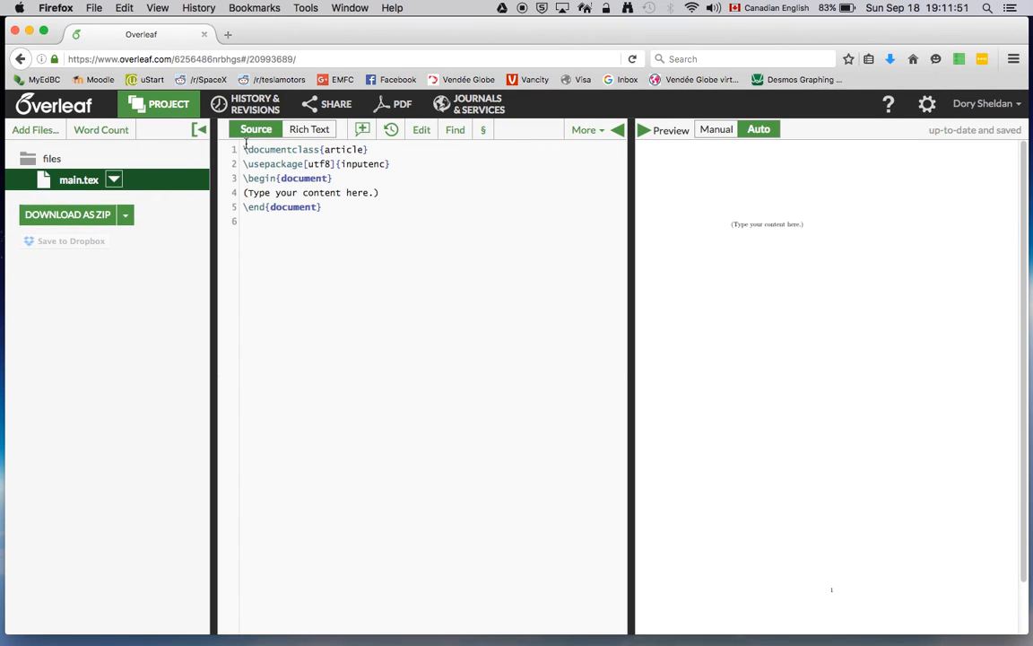
left_click_drag(244, 150, 374, 239)
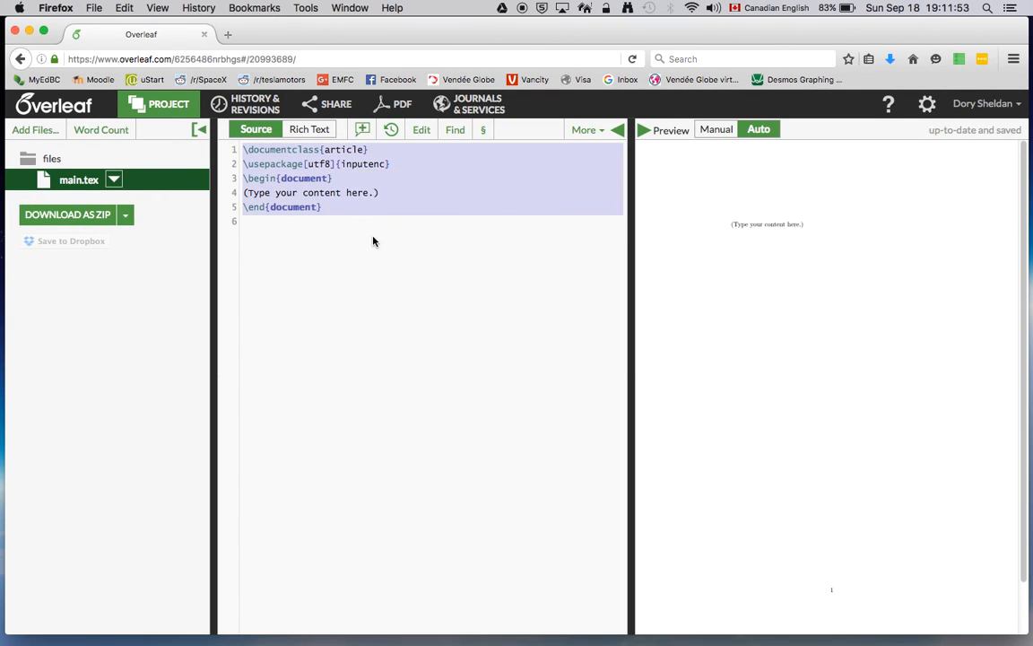
left_click(357, 192)
left_click(346, 231)
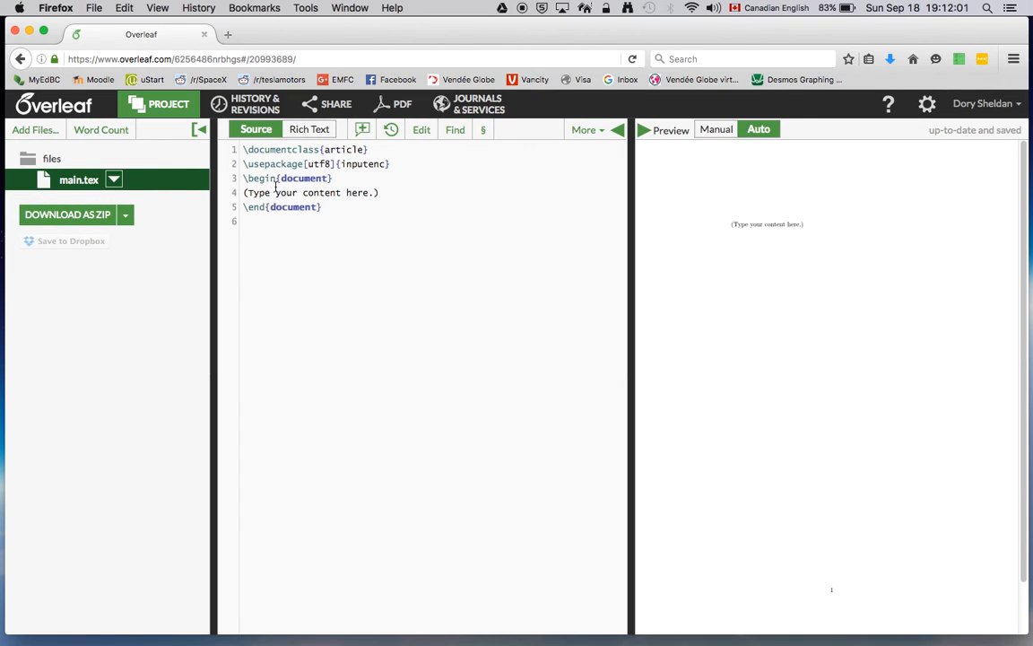
- Replace the placeholder line in the document body with the indented text "Hello world!!"
left_click_drag(243, 192, 383, 192)
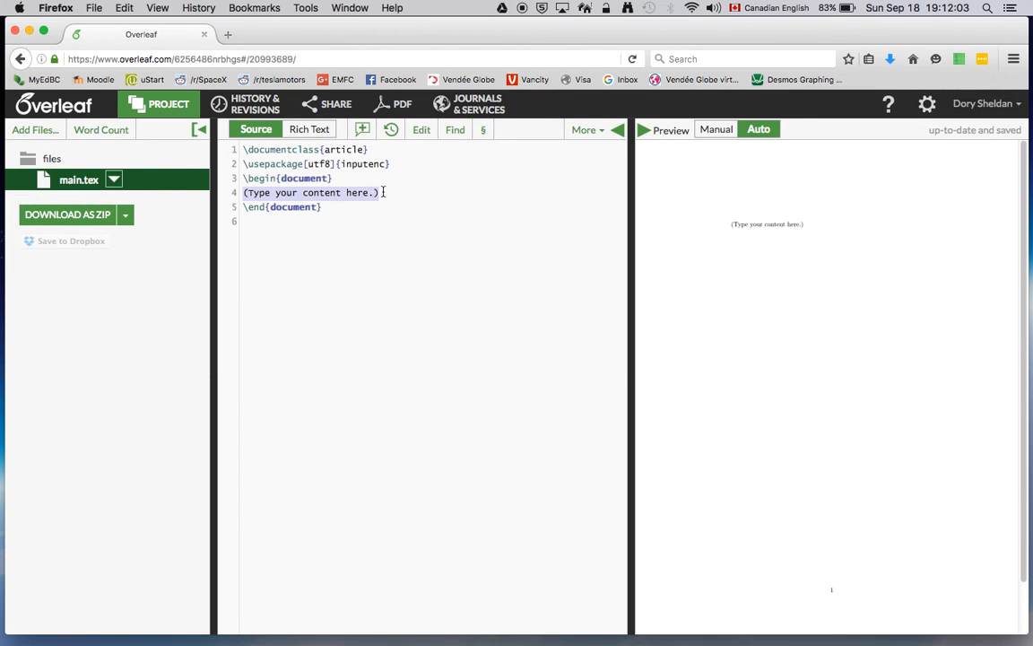
key("BackSpace")
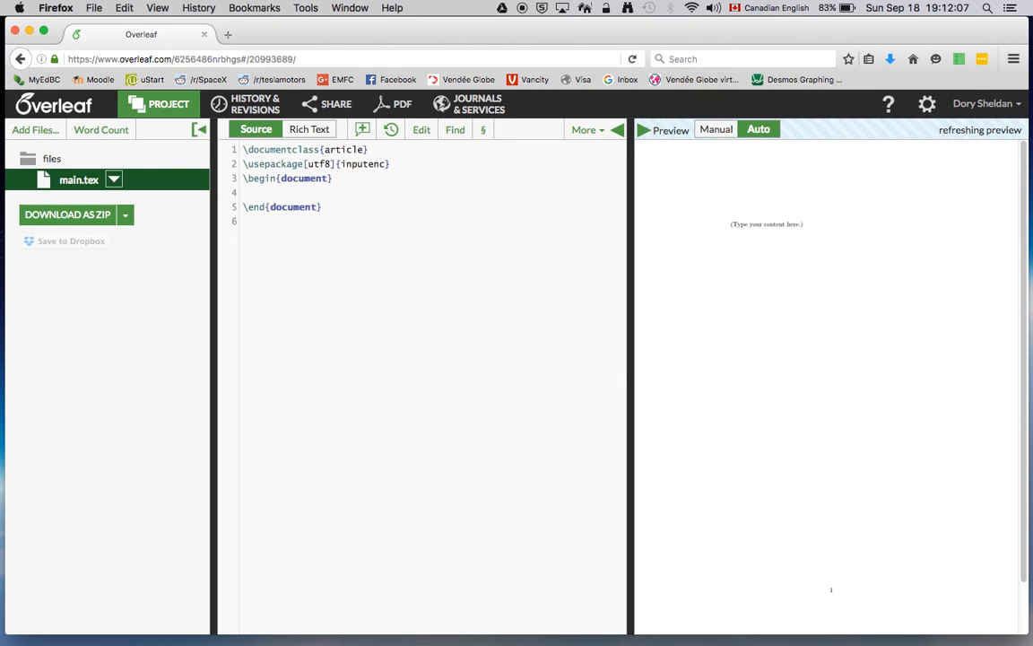
type("Hello world!!")
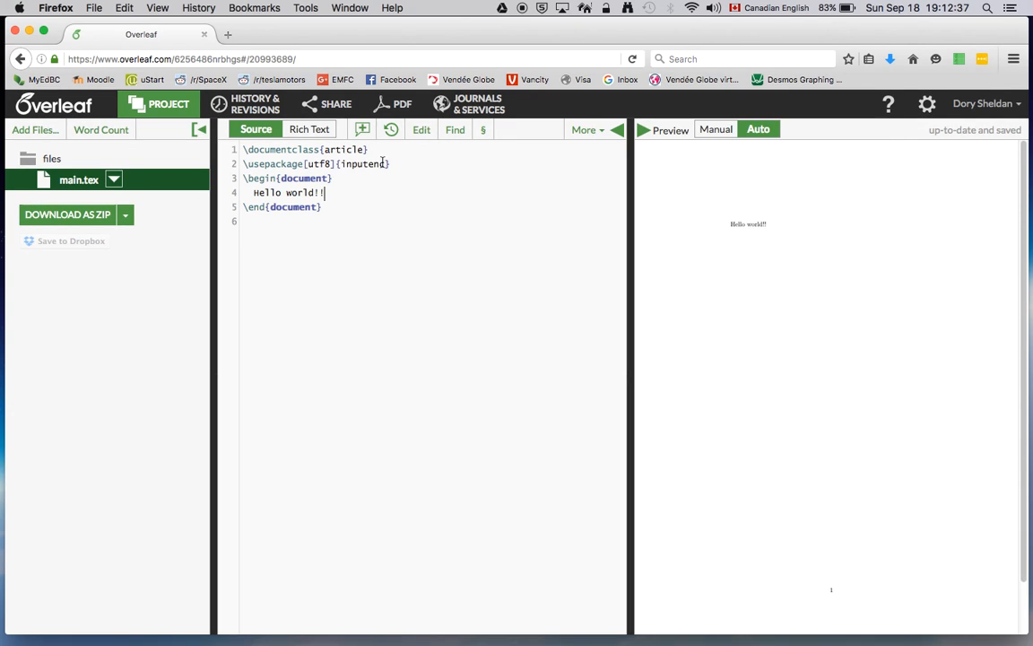
- Export the document as a PDF, inspect its text in the Preview app and close the file
left_click(400, 106)
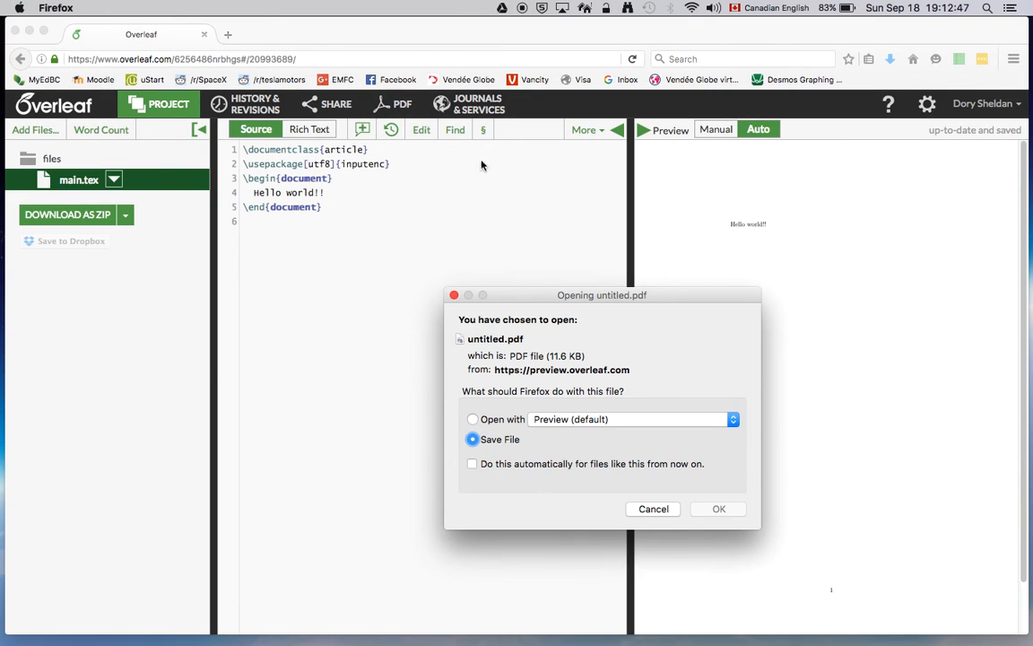
left_click(505, 420)
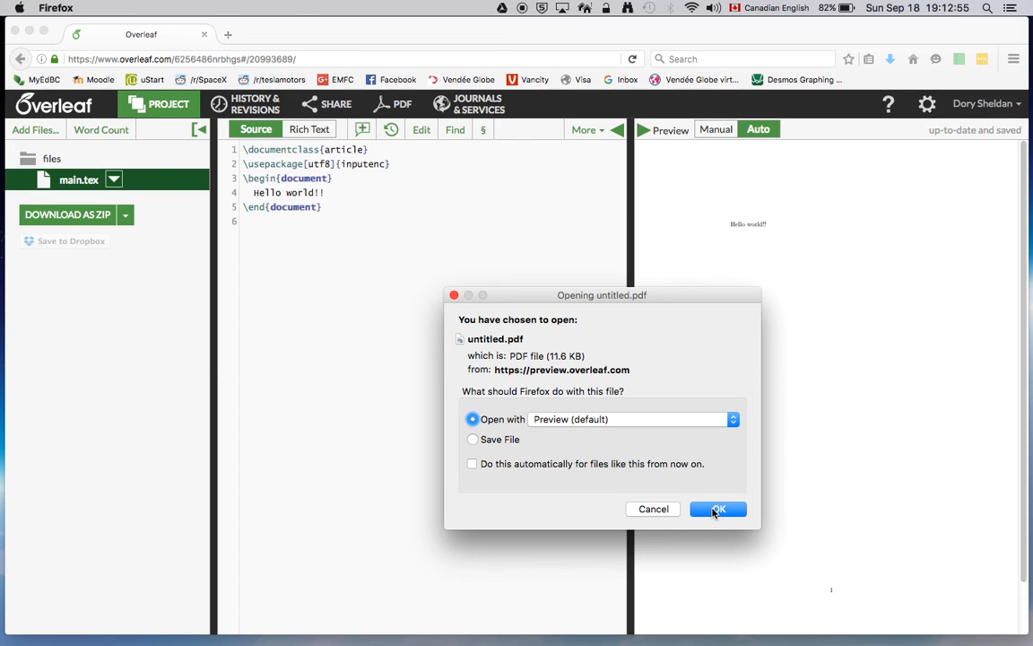
left_click(715, 509)
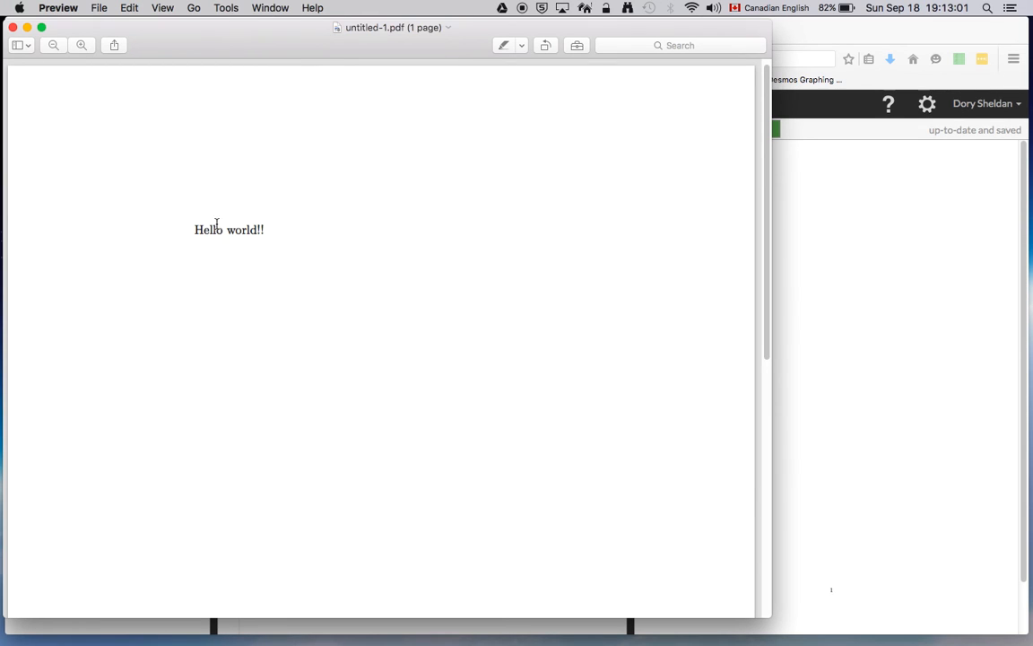
left_click_drag(196, 230, 255, 229)
left_click(272, 224)
left_click(13, 27)
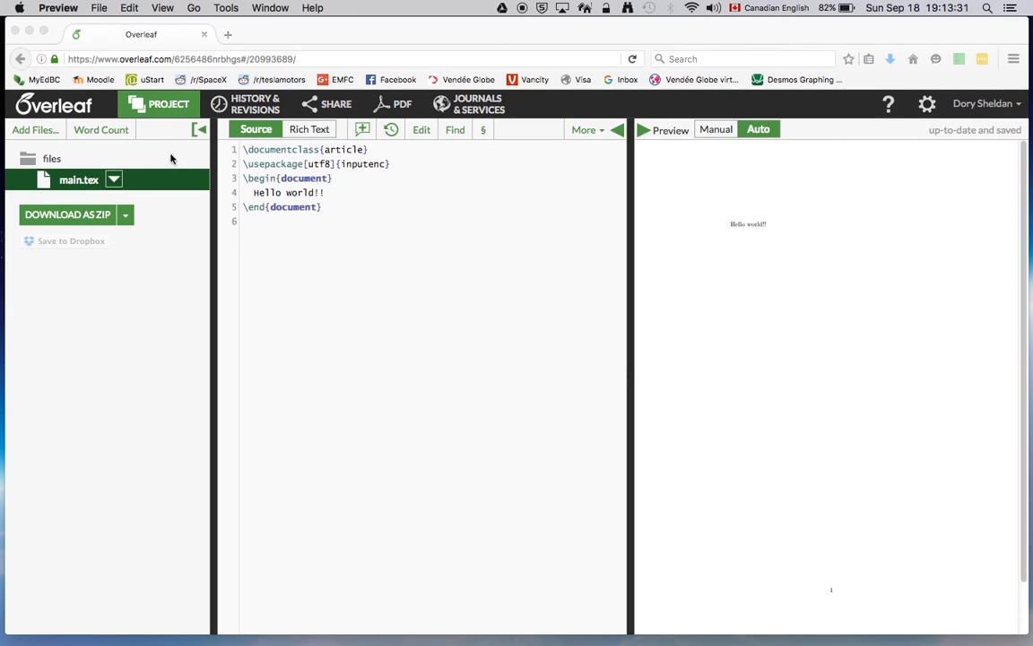
- Toggle the project file list to show how it hides and returns, leaving it hidden to widen the editor
left_click(203, 130)
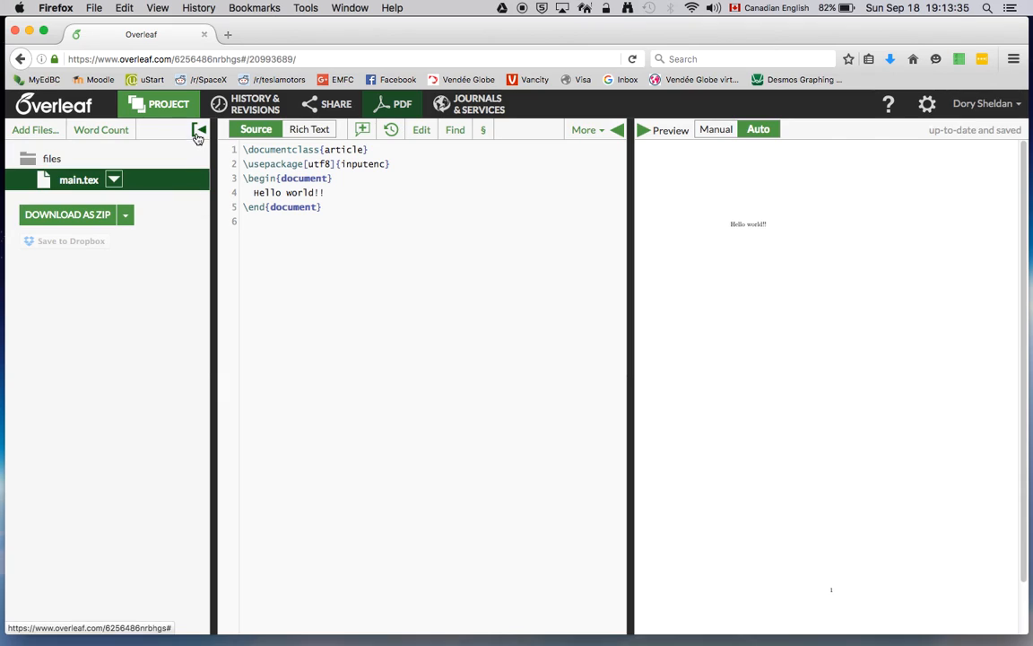
left_click(200, 132)
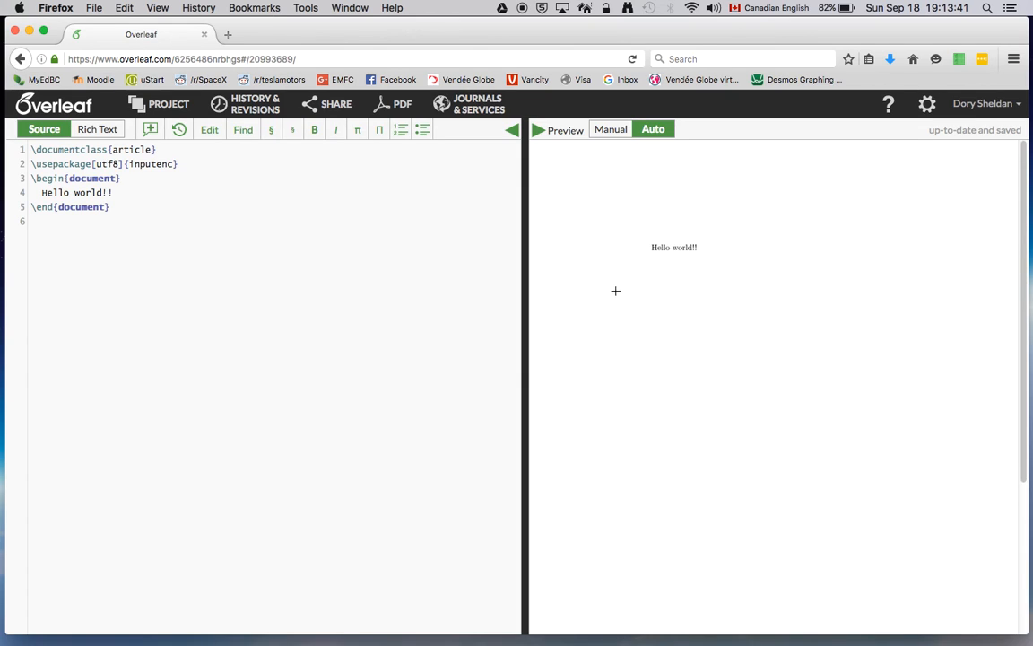
left_click(169, 105)
left_click(78, 179)
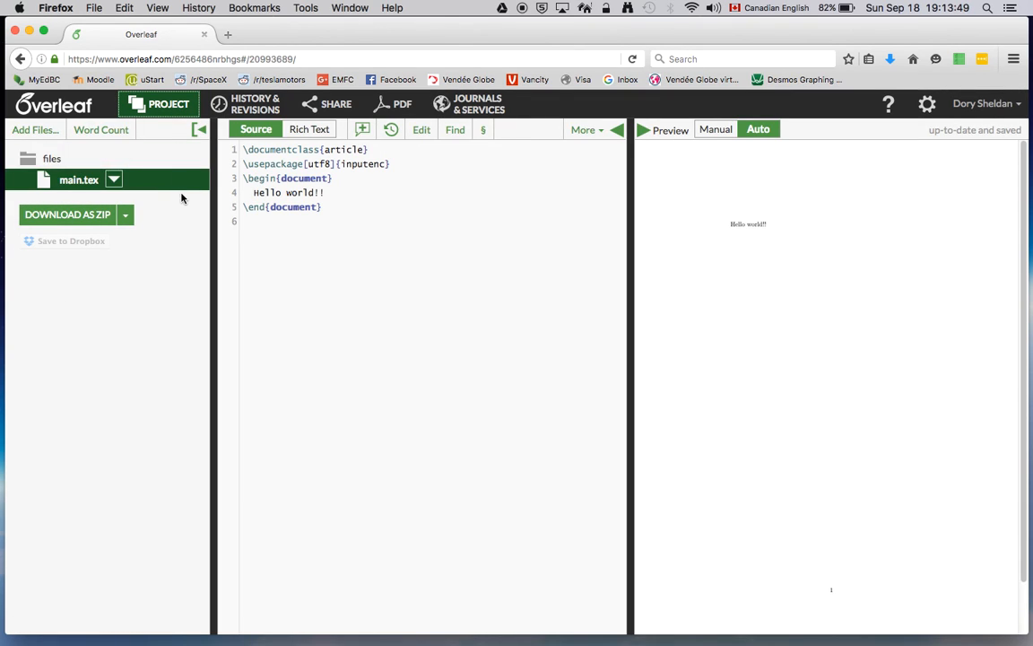
left_click(199, 131)
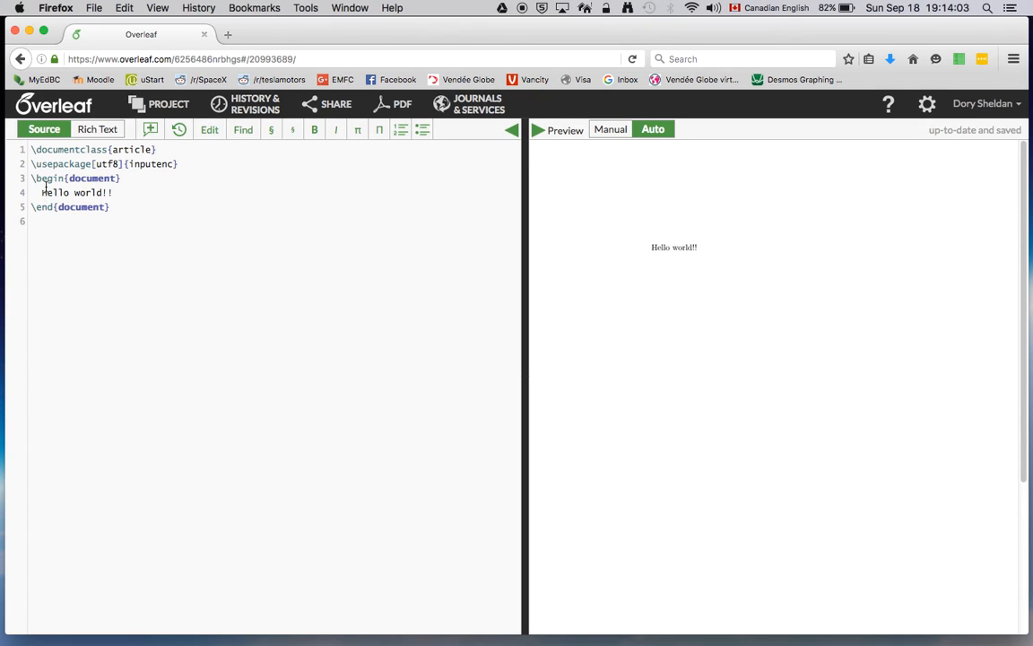
- Replace the "Hello world!!" text in the document body with "This is the first sentence of a paragraph."
left_click_drag(41, 192, 115, 190)
key("BackSpace")
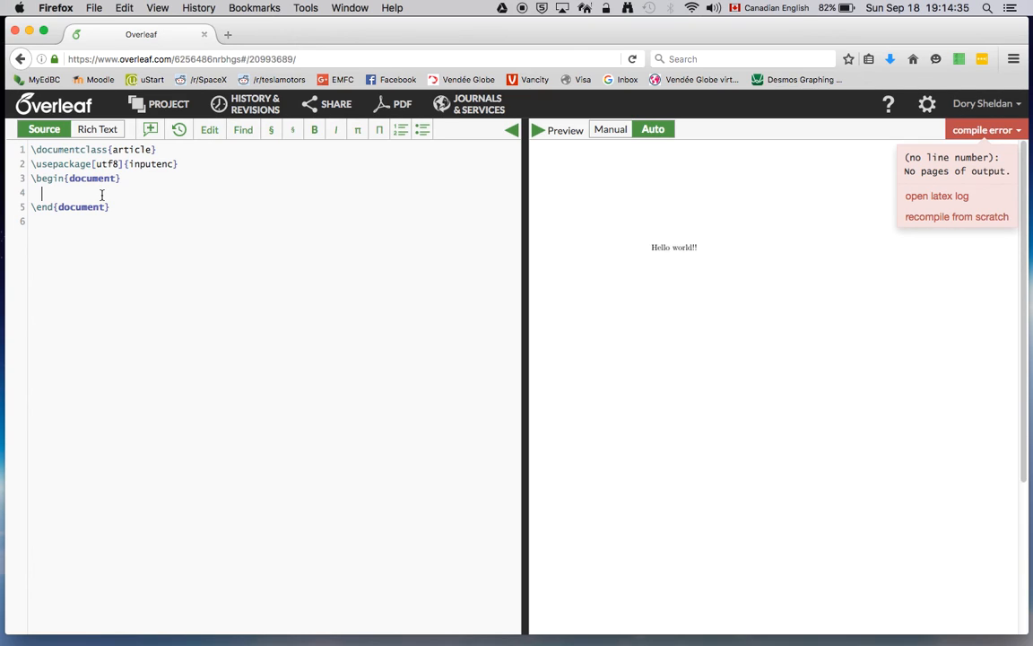
type("Thi")
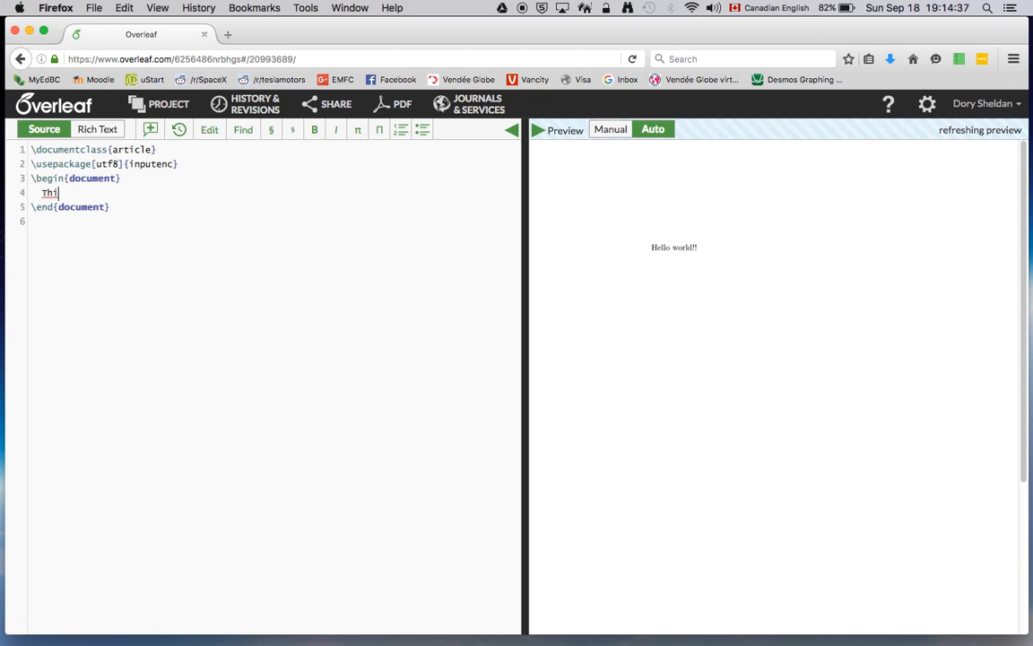
type("s is the first sentence of a ")
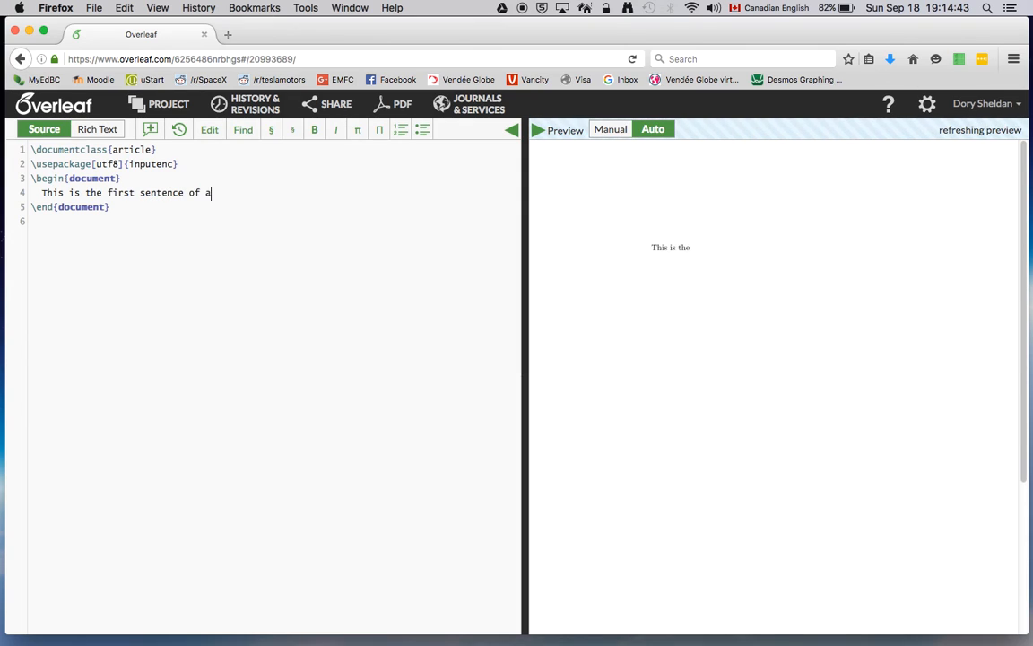
type("paragraph.")
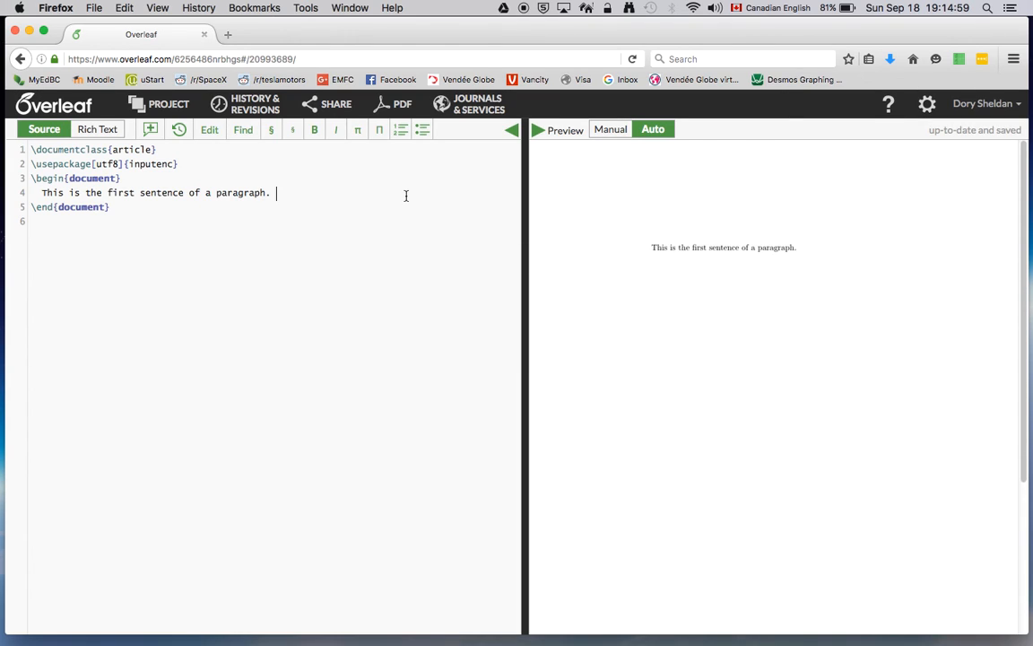
- Continue the first paragraph with "This this is the second sentence. And the third."
type("This this is the")
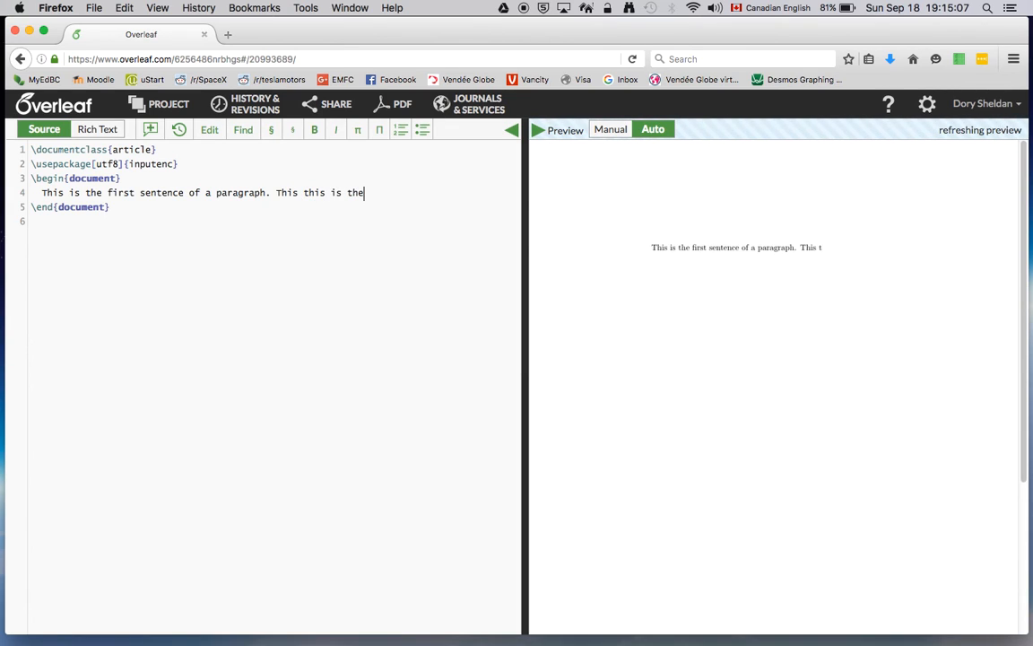
type(" second sentence.  And t")
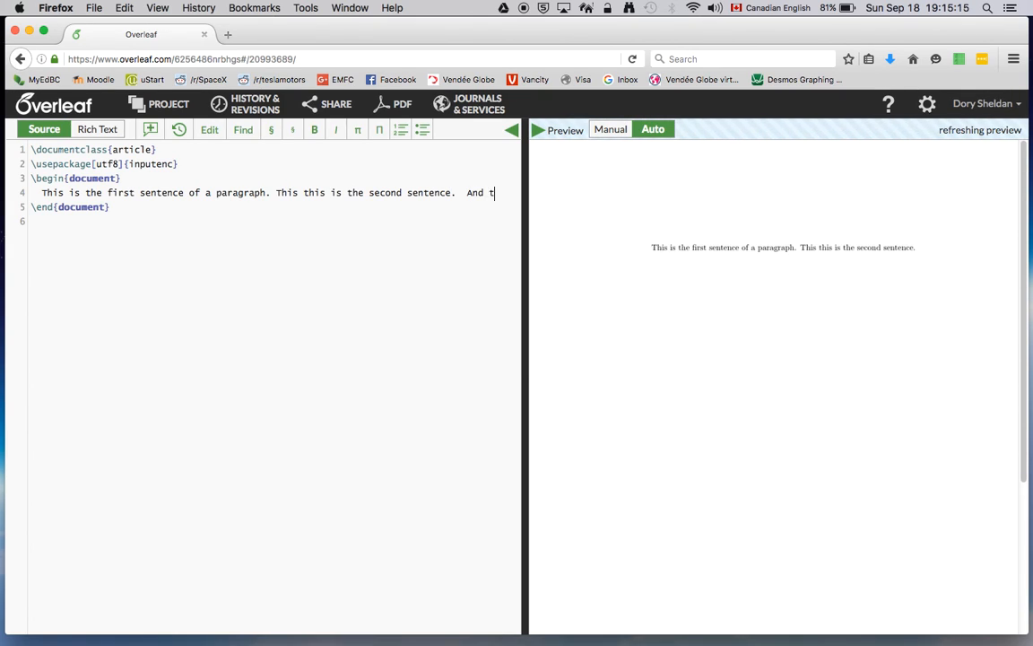
type("he third.")
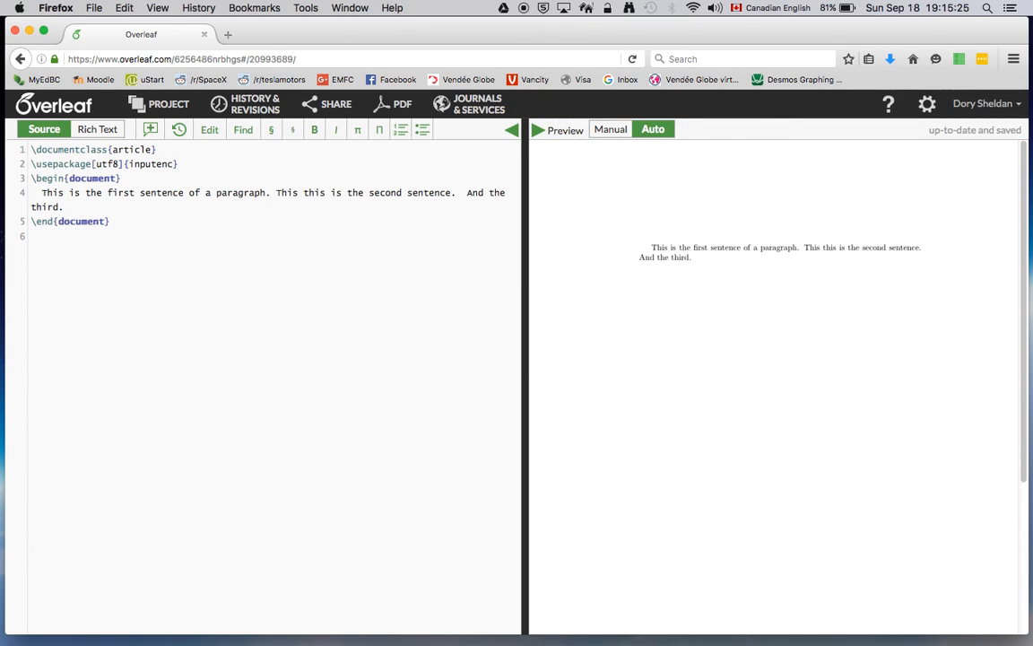
- End the first paragraph with \\ and, after a blank line, add "The is the beginning of the second paragraph."
type("\\\\")
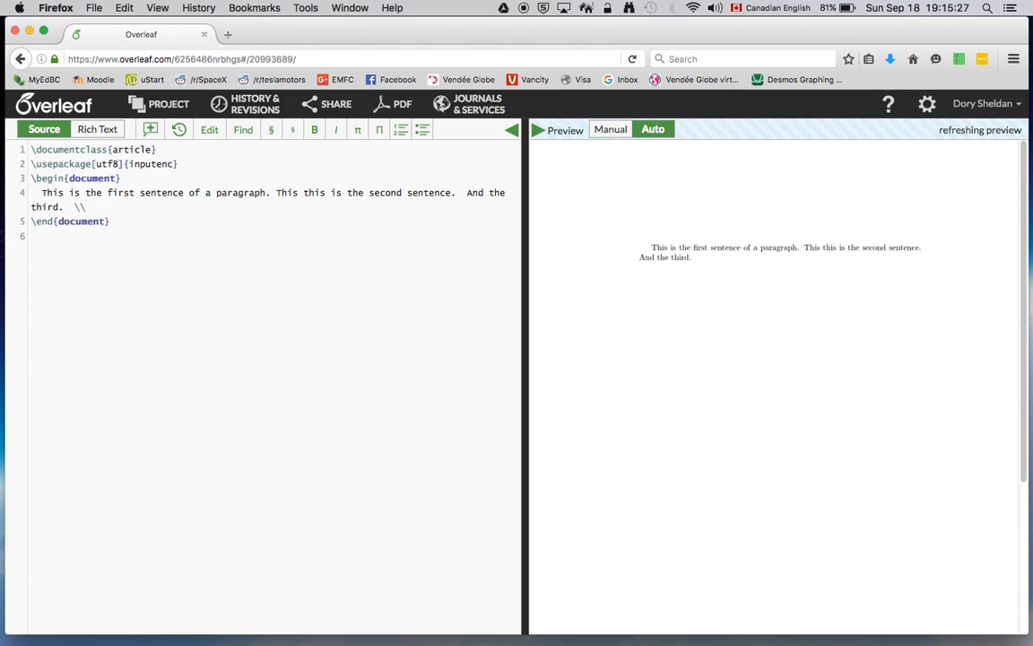
key("Return")
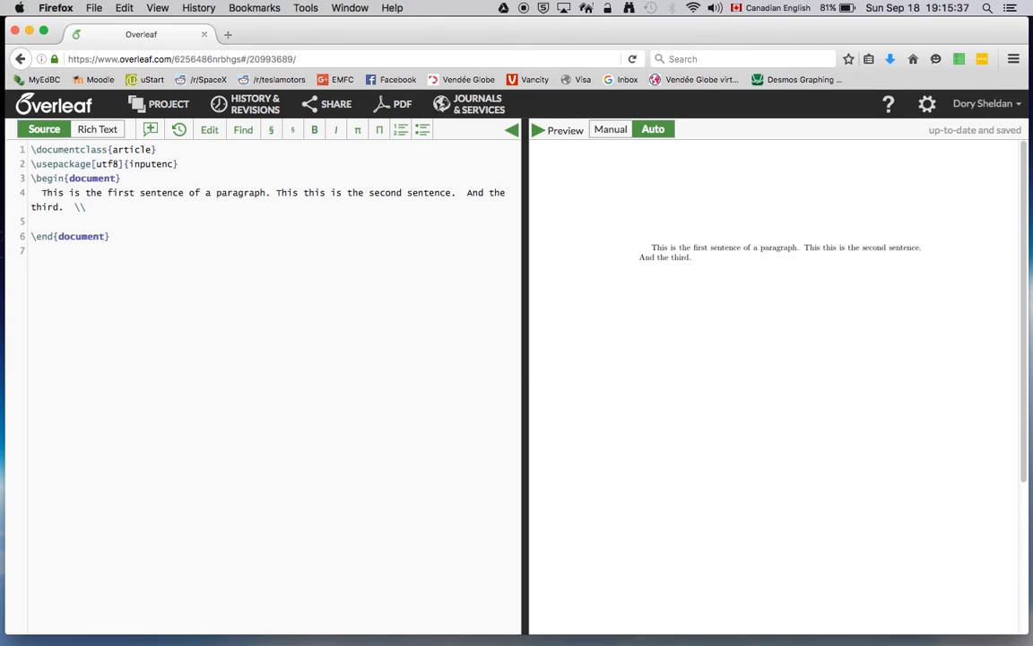
key("Return")
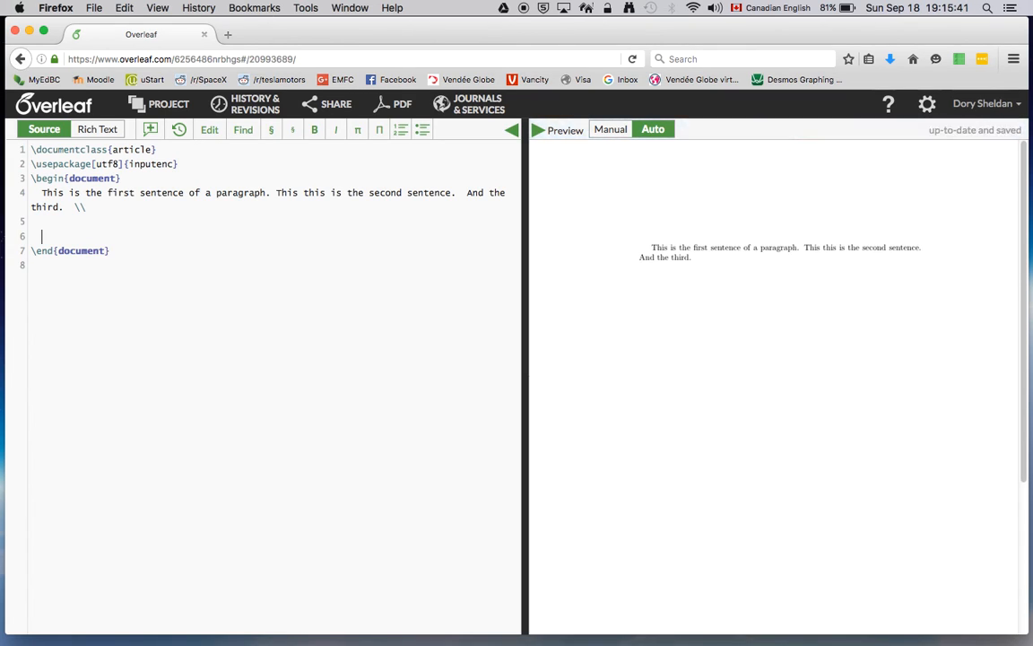
type("The is the begin")
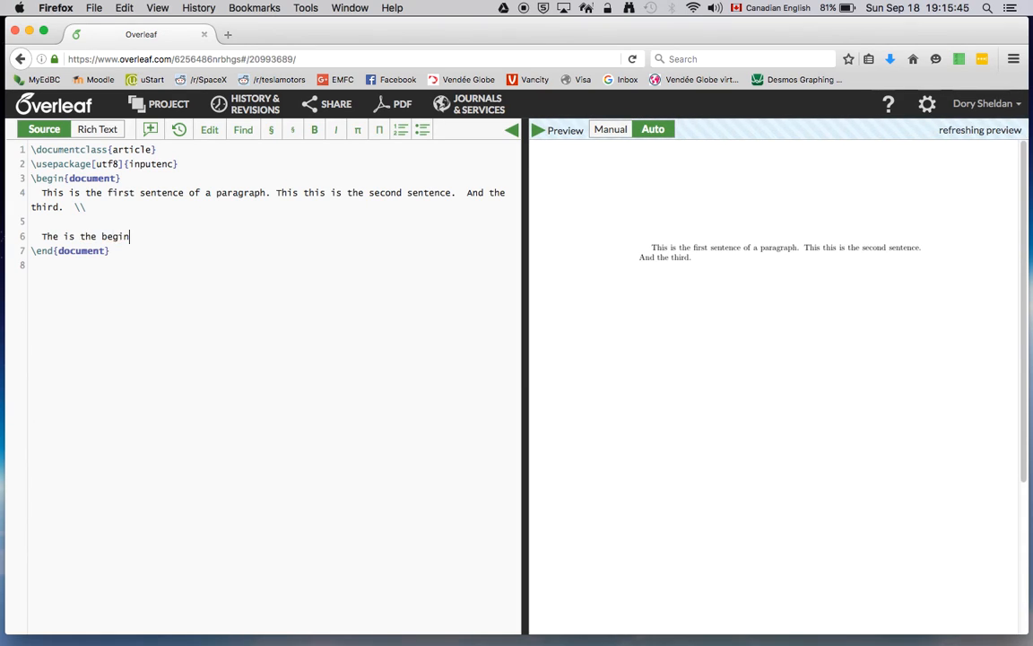
type("ning of the se")
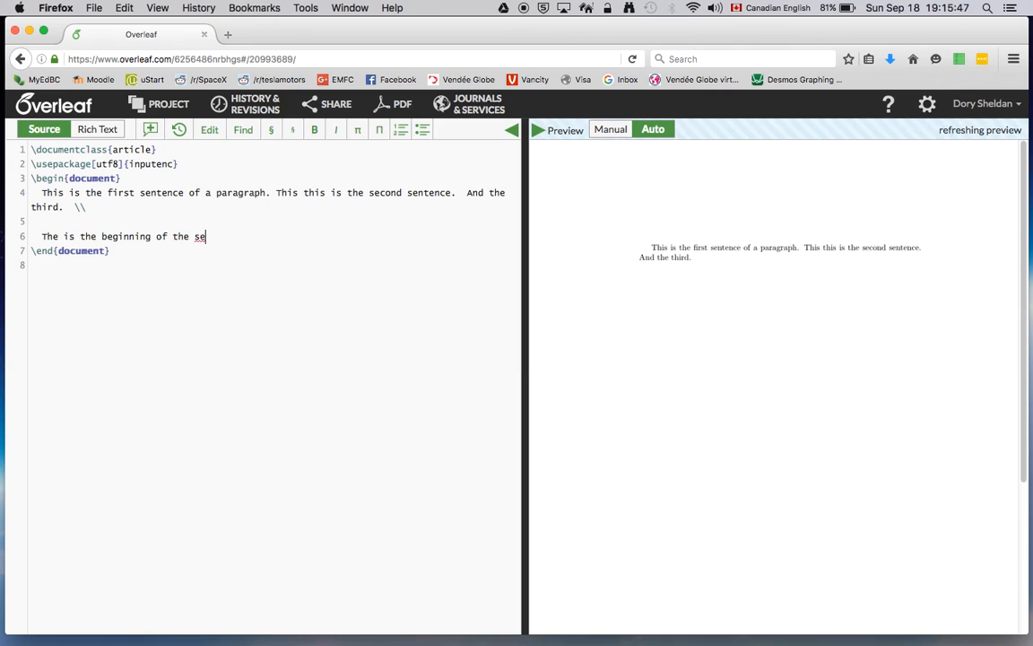
type("cond paragraph.")
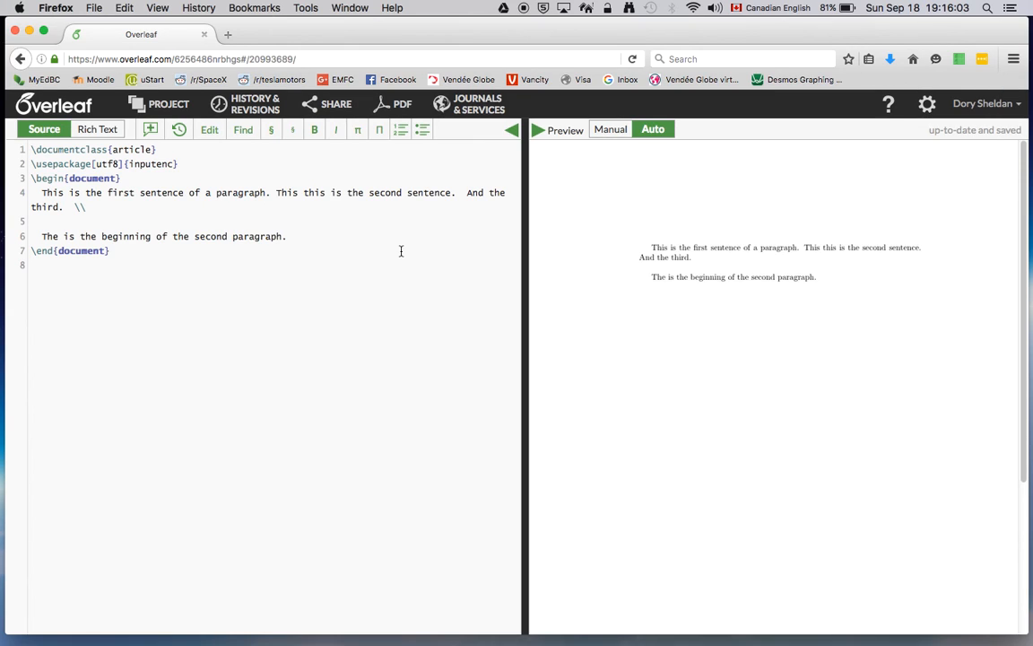
- After a blank line below the second paragraph, add \underline{this should be underlined} followed by an empty line
key("Return")
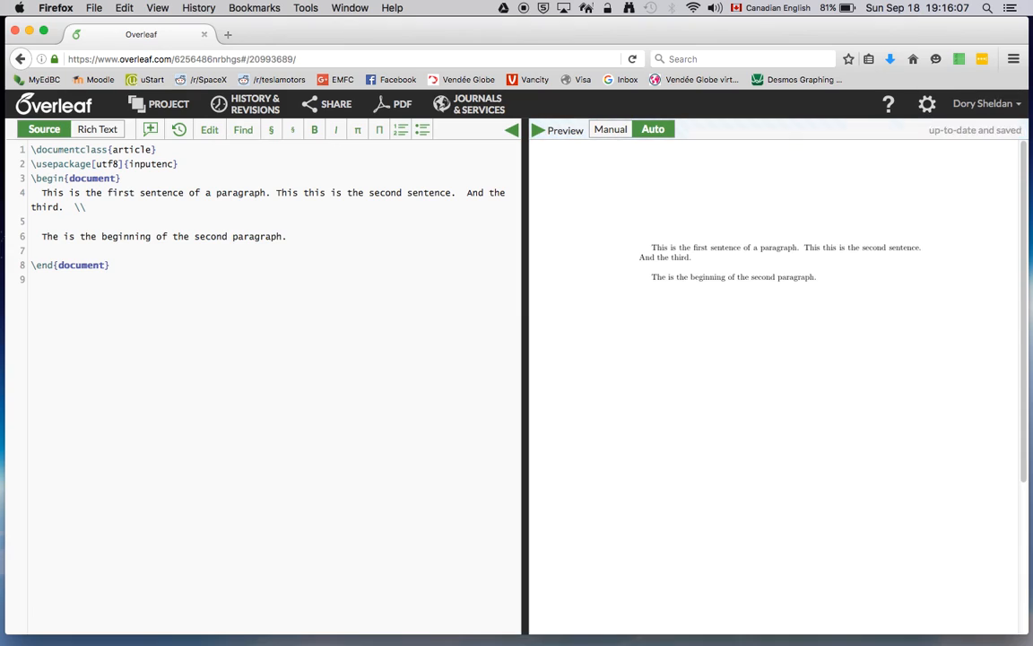
key("Return")
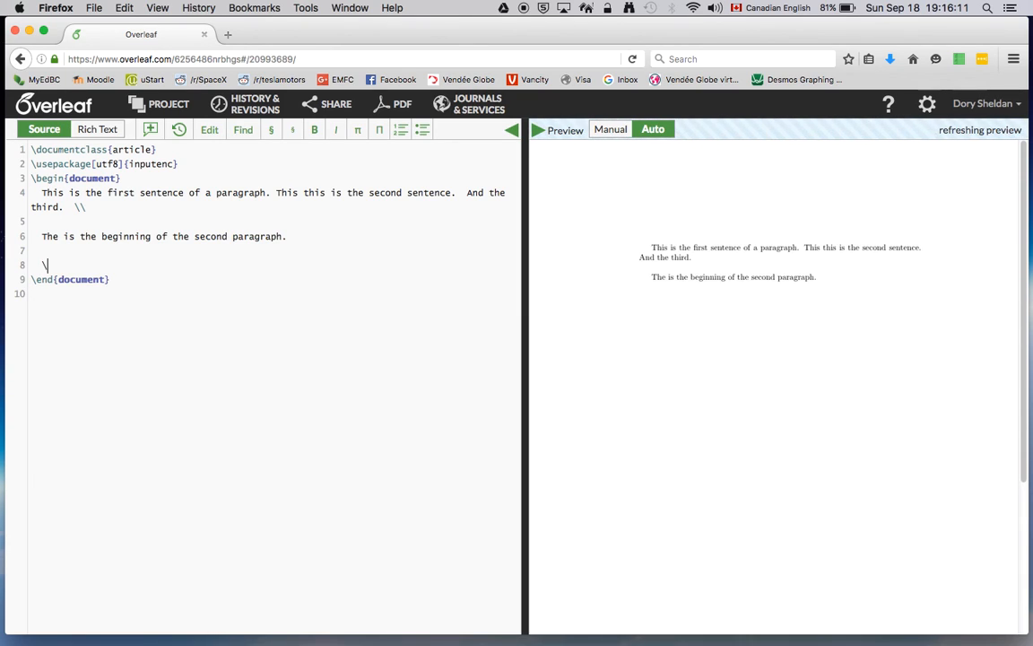
type("\\")
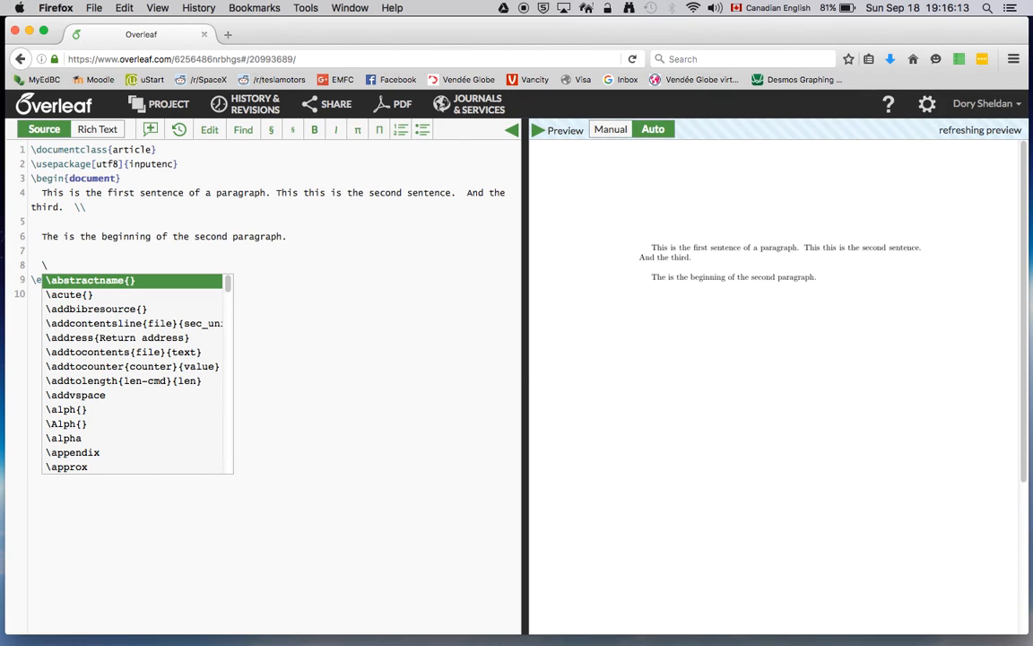
type("underline")
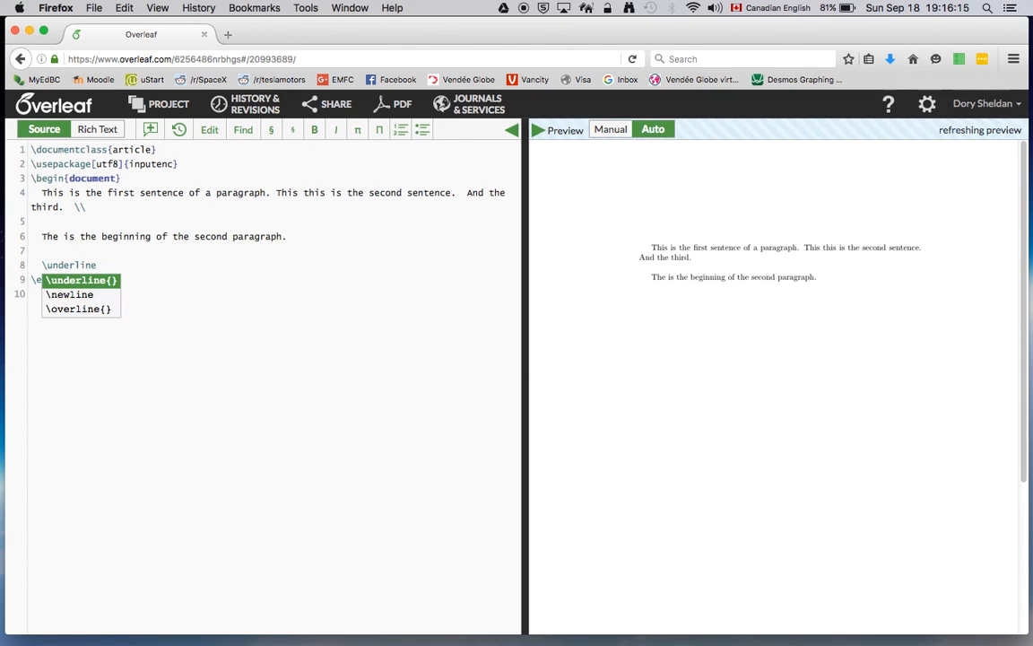
key("Return")
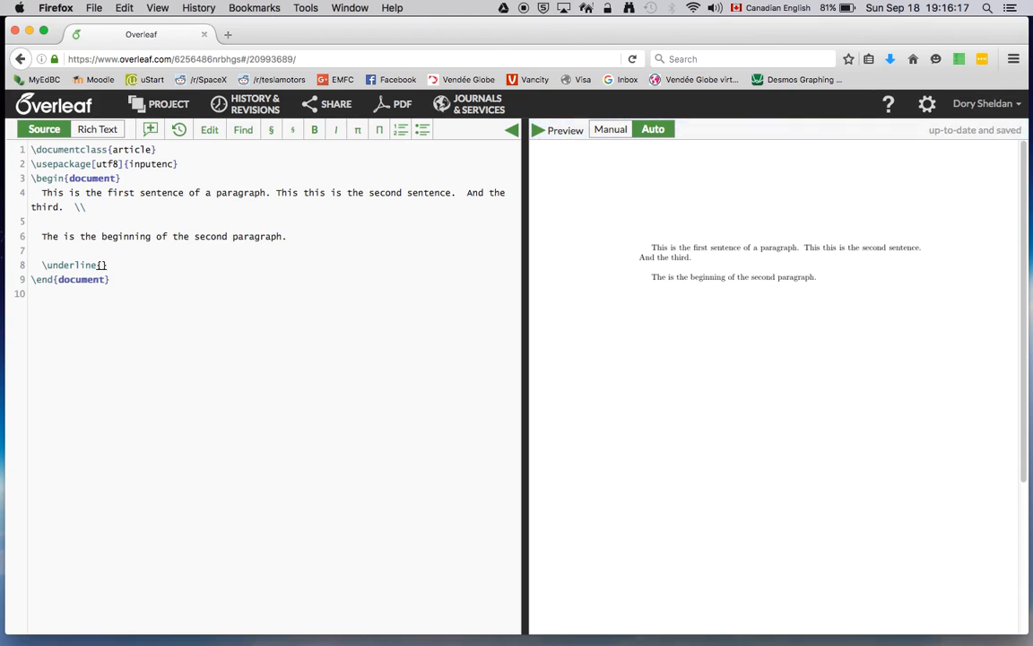
type("this shoul")
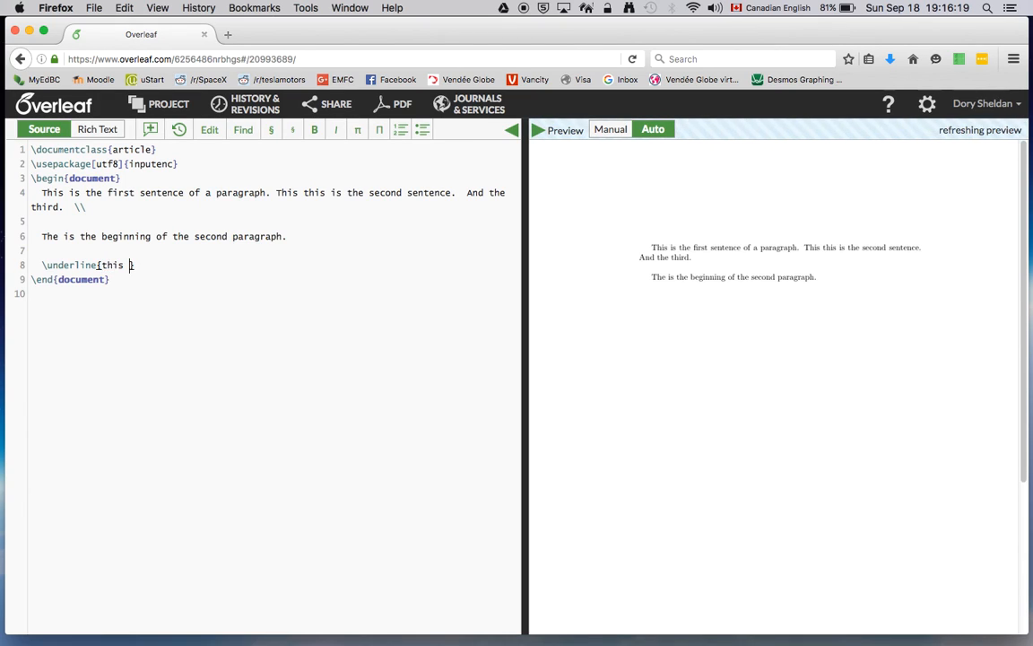
type("d be underlined")
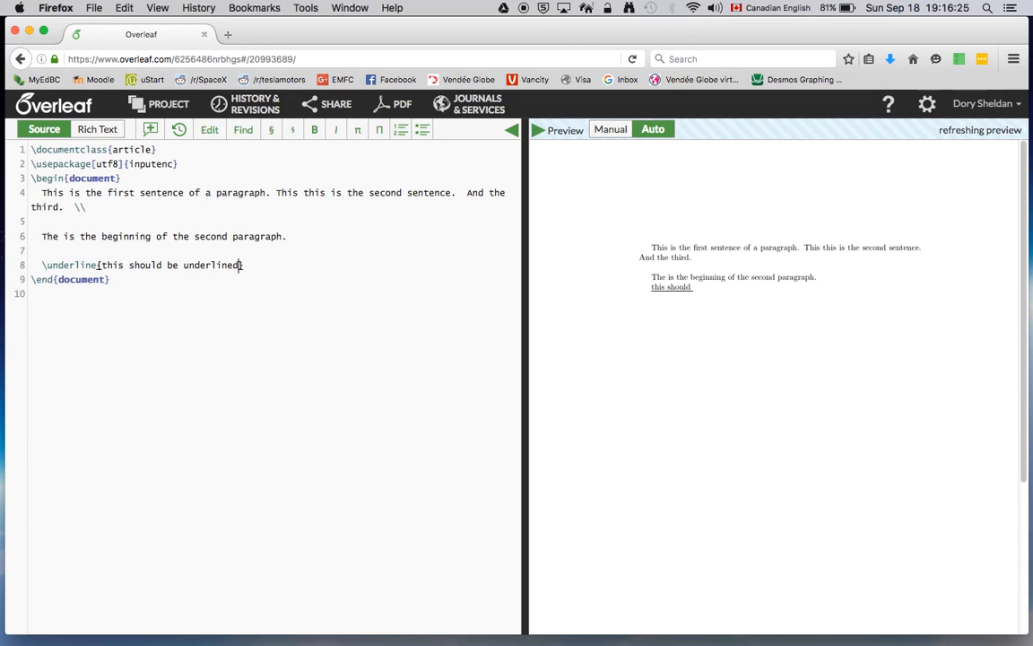
key("Return")
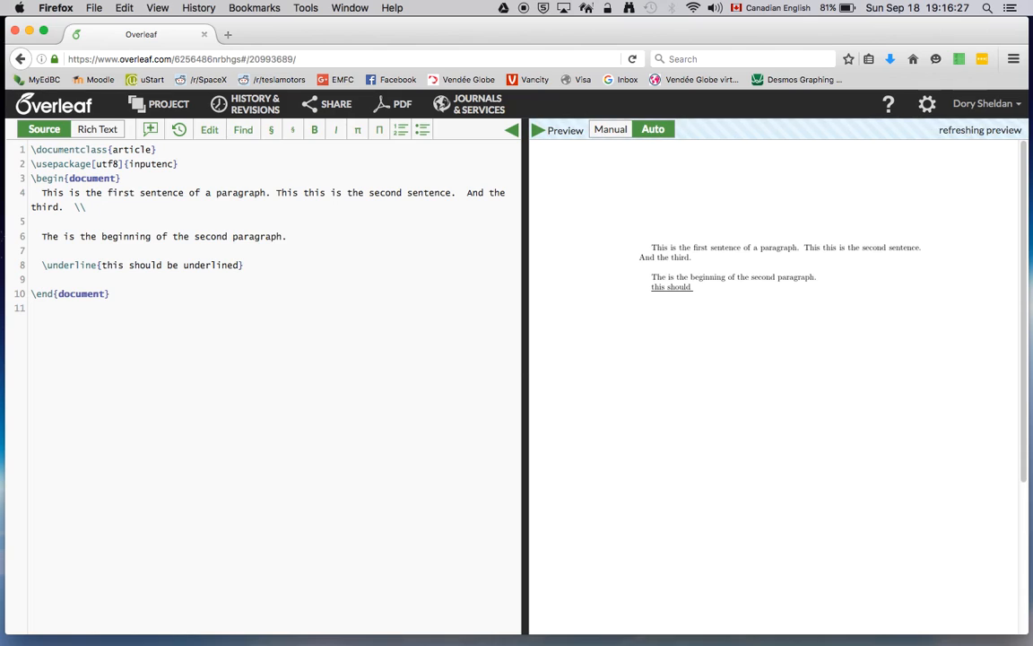
- Move the \underline command up onto the same line as the second paragraph's sentence
left_click(40, 264)
key("BackSpace")
key("BackSpace")
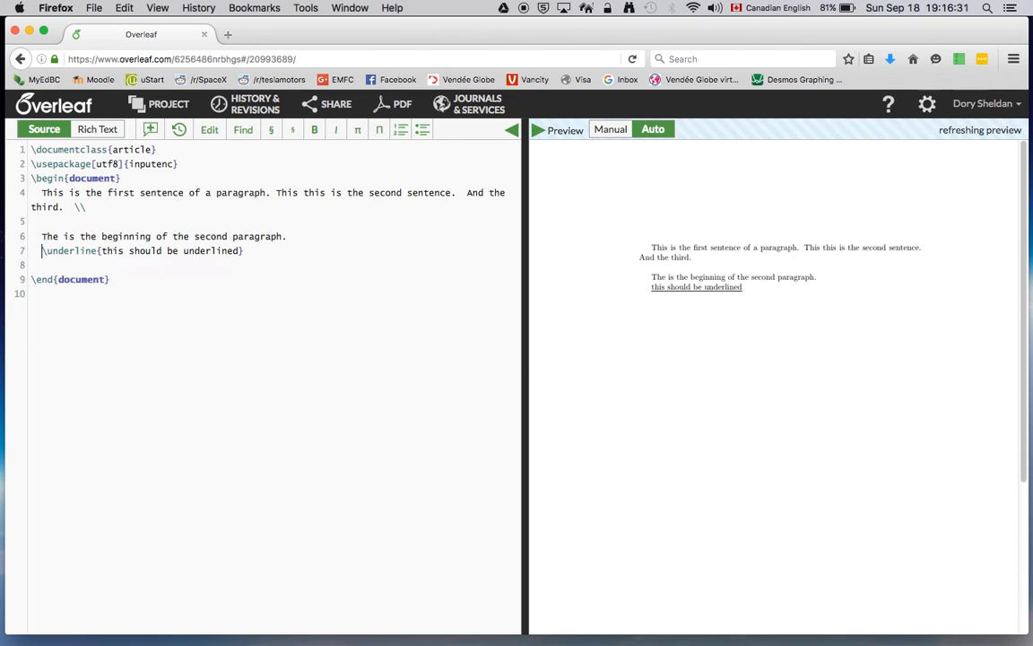
key("BackSpace")
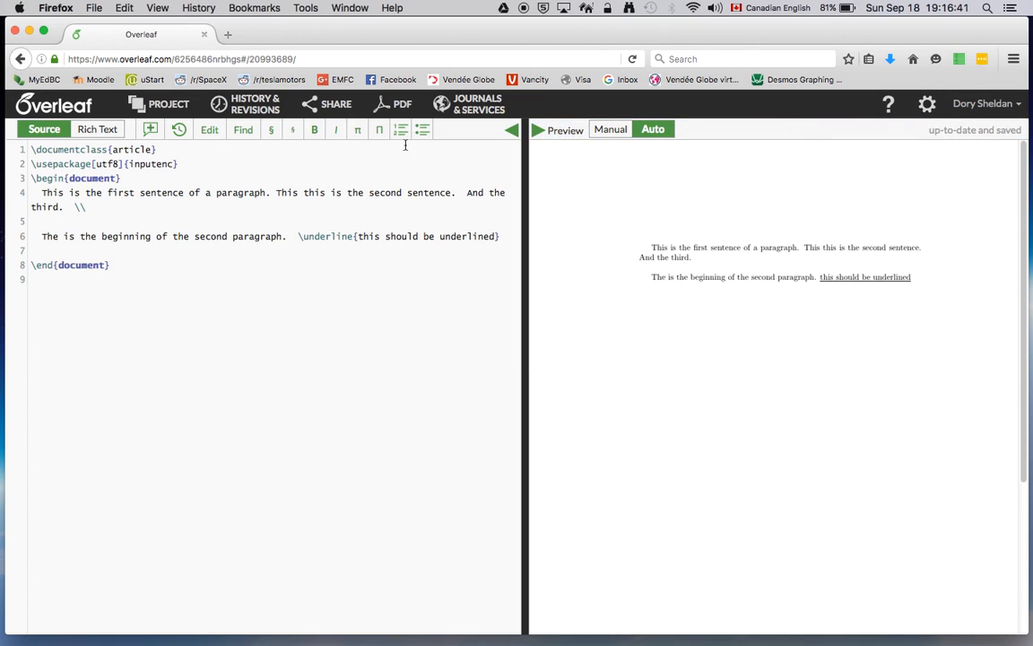
- Begin a bulleted list with \begin{itemize}, leaving a blank line after the second paragraph
left_click(501, 235)
key("Return")
key("Return")
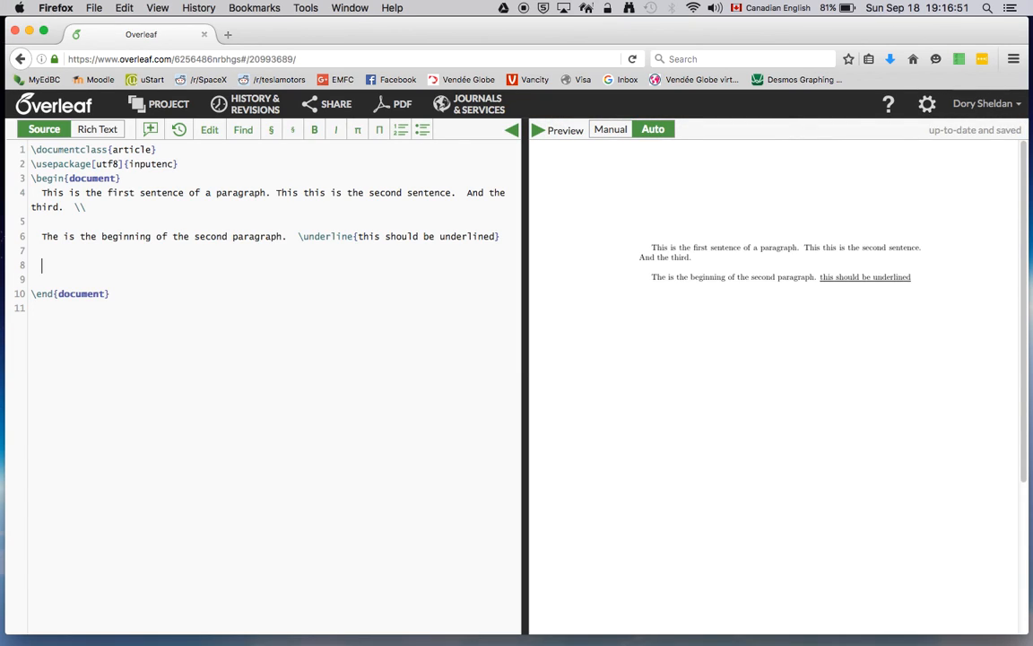
type("\\")
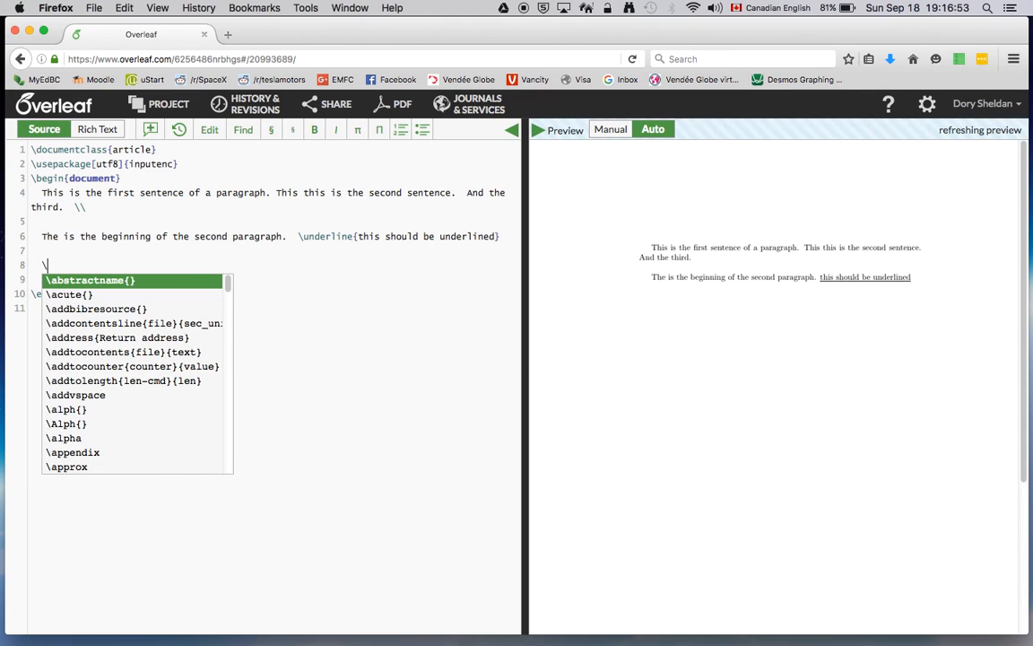
type("begin")
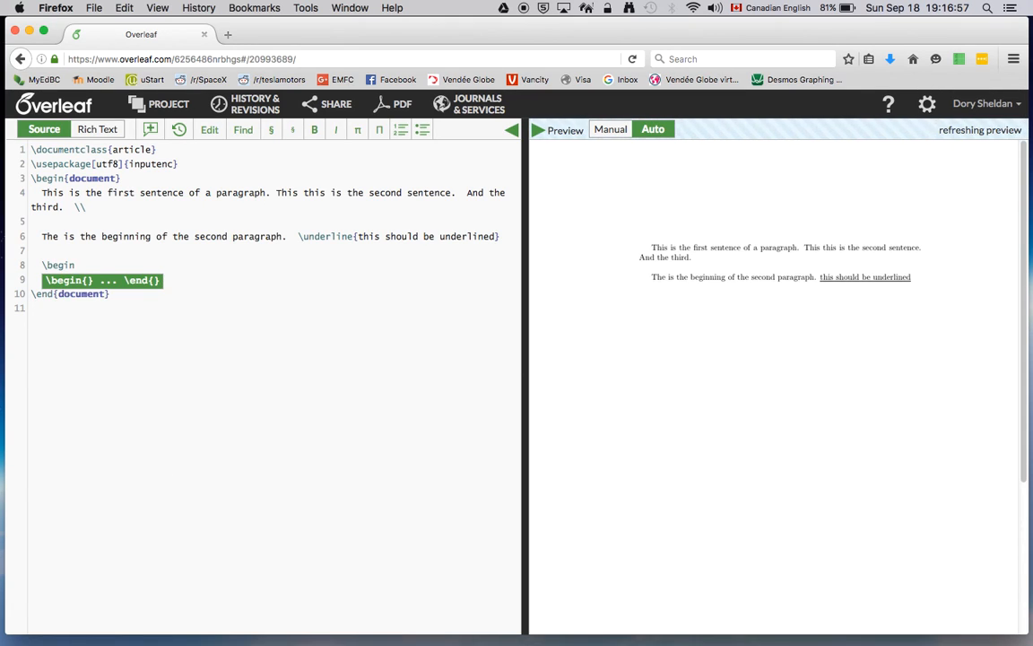
key("BackSpace")
type("{")
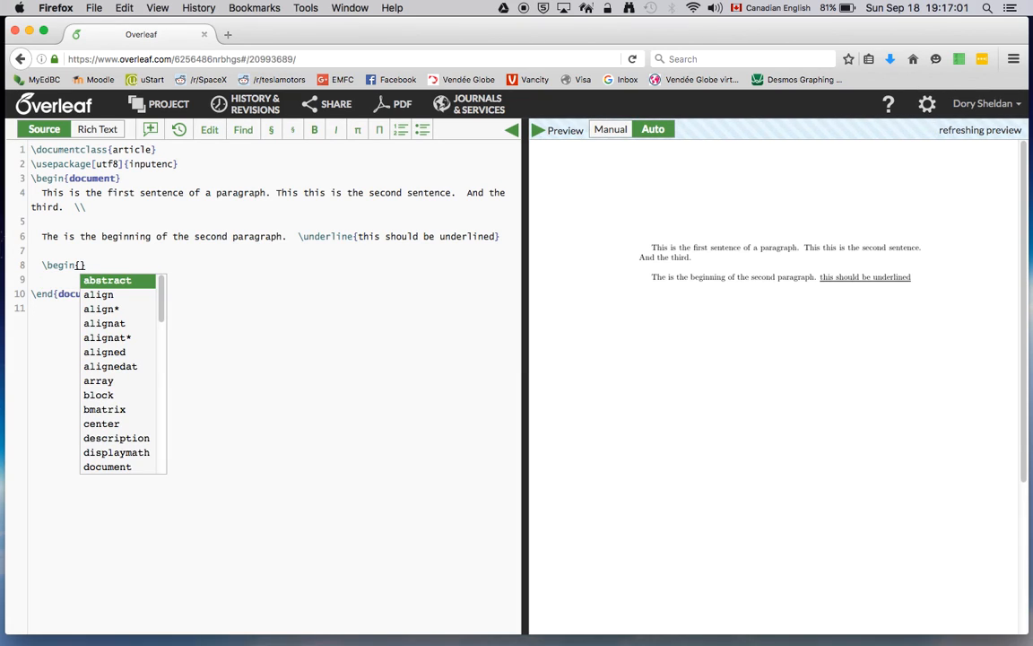
type("itemize")
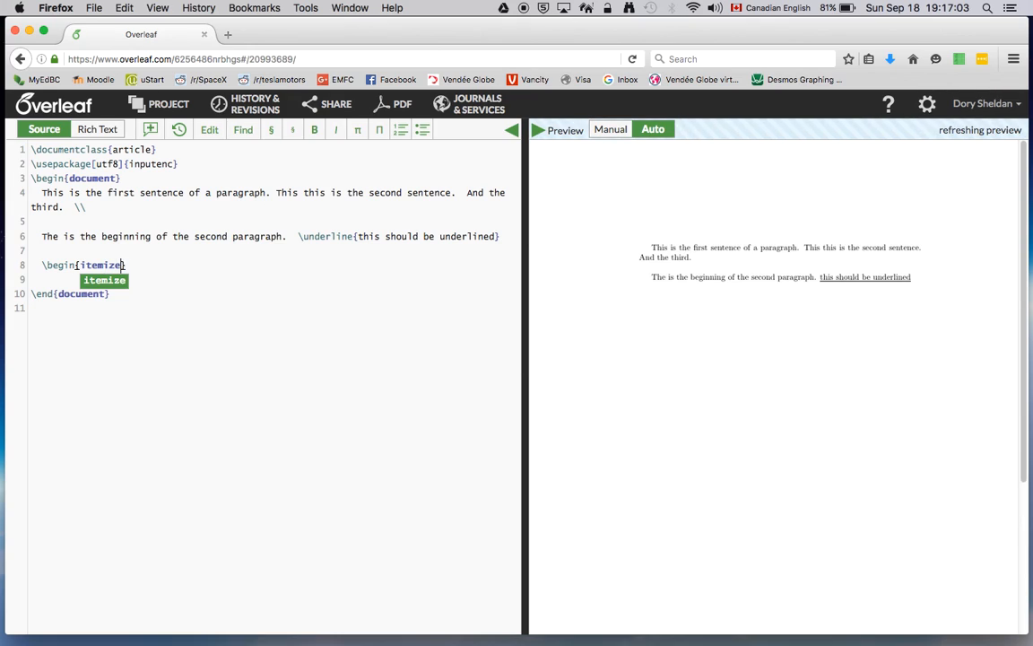
key("Right")
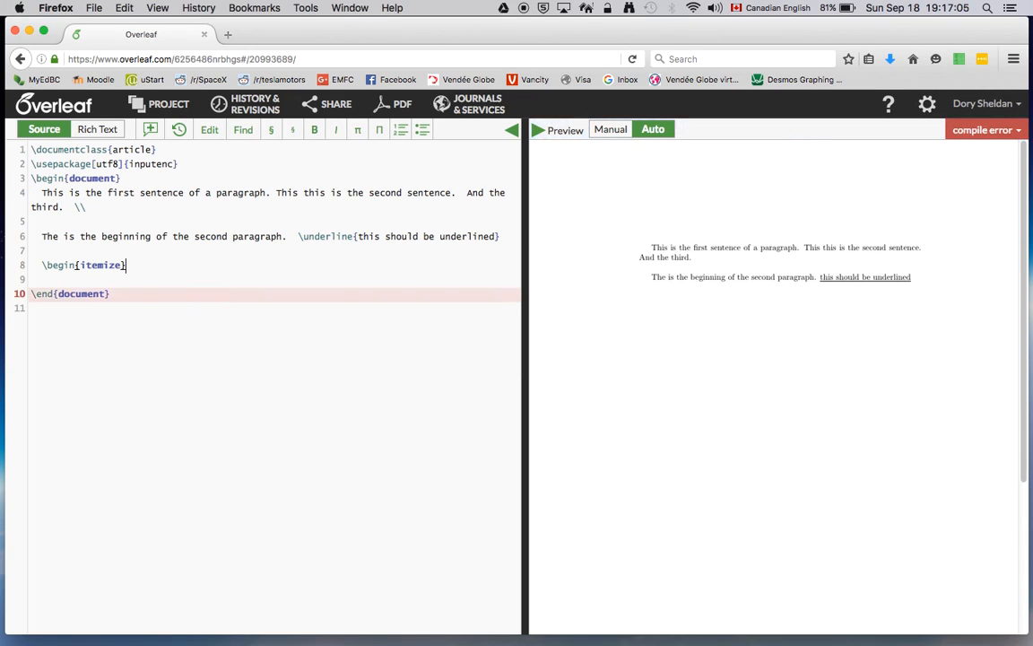
key("Return")
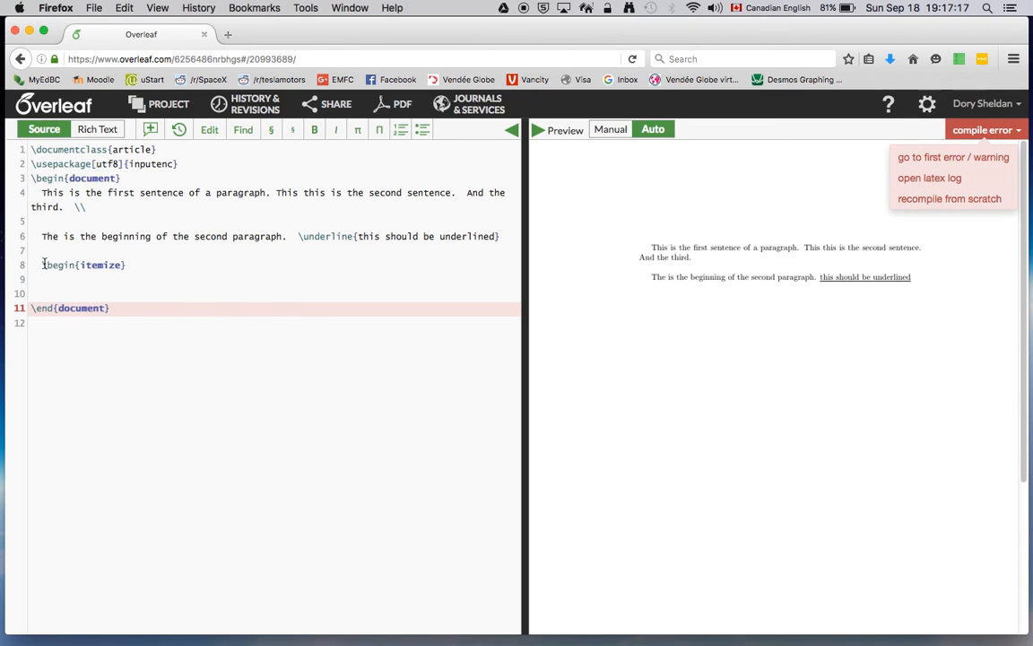
- Add an indented first list entry, \item This is the first item in my list, under \begin{itemize}
mouse_move(62, 265)
left_mouse_down()
mouse_move(74, 265)
mouse_move(39, 266)
mouse_move(74, 269)
left_mouse_up()
left_click(63, 278)
key("Tab")
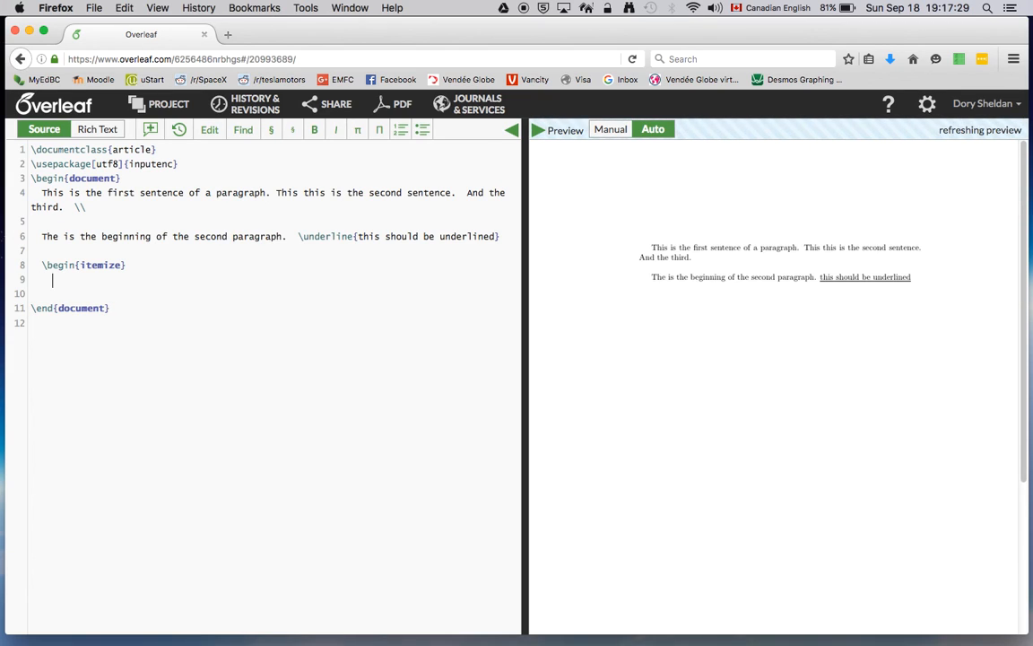
type("\\item ")
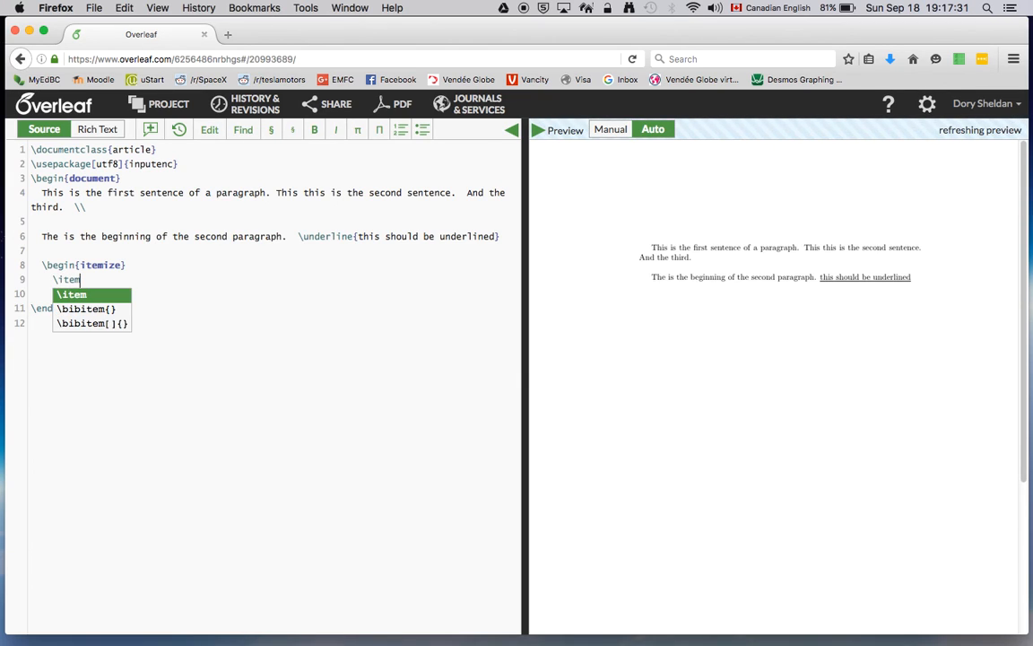
type("This is the first item in my list")
key("Return")
- Add a second list entry reading \item This is the second sentence
type("\\item ")
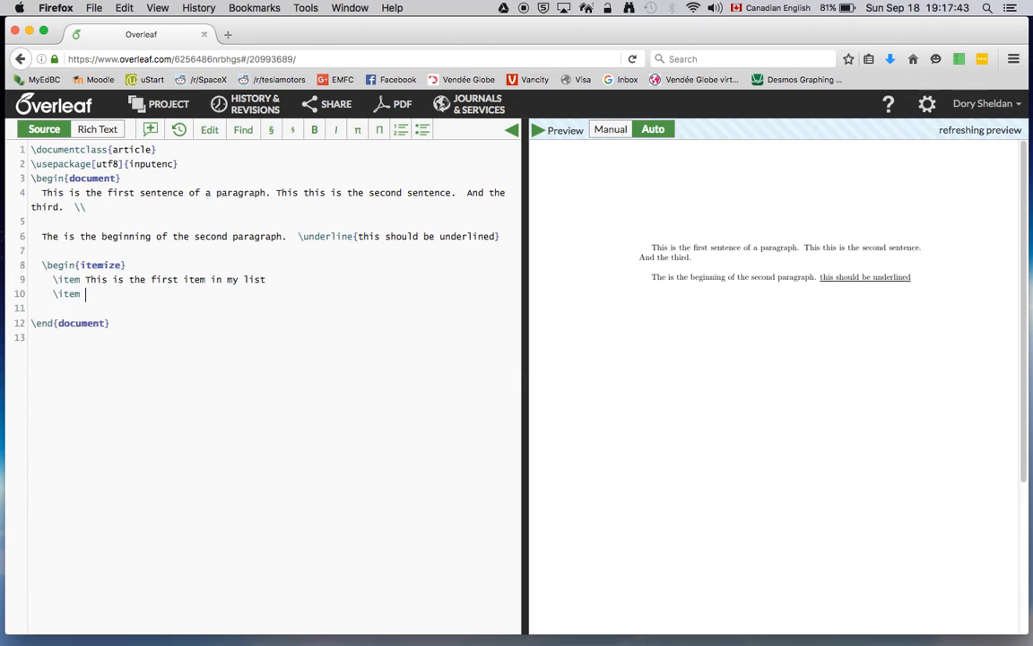
type("This is the se")
type("cond item")
key("BackSpace")
key("BackSpace")
key("BackSpace")
key("BackSpace")
type("sentence")
- Add a third list entry reading \item and the third
key("Return")
type("\\")
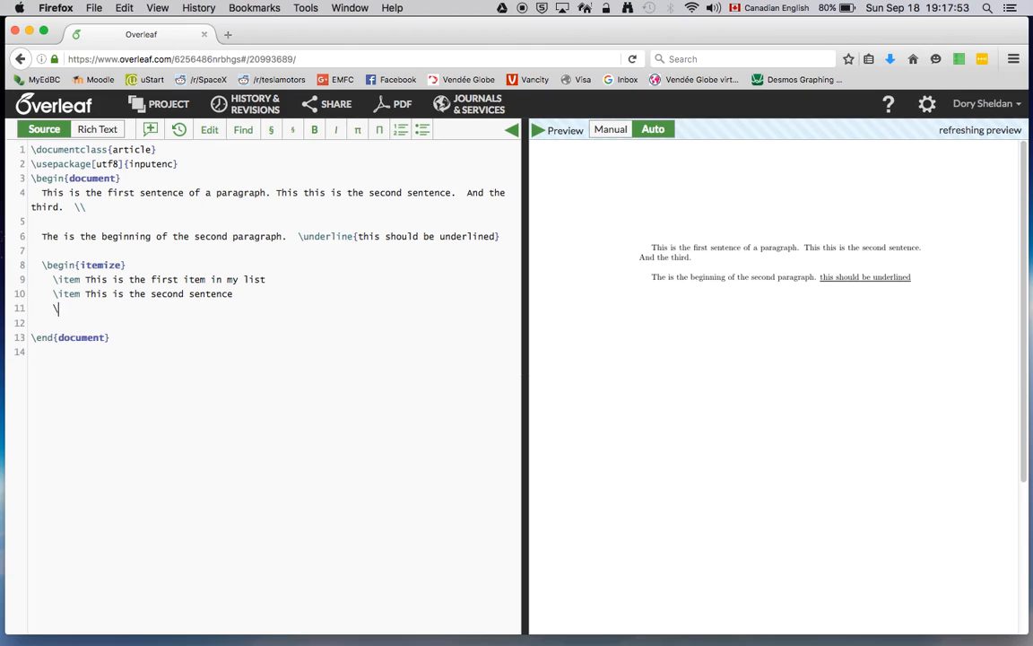
type("item and the third")
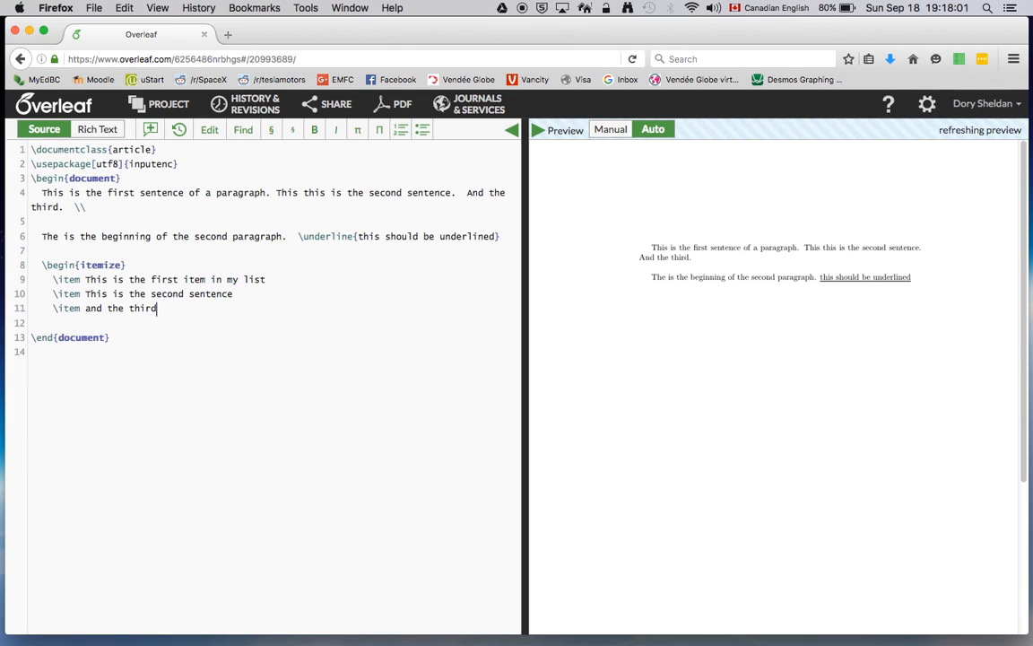
- Close the bulleted list with \end{itemize} on a new line below the third entry
key("Return")
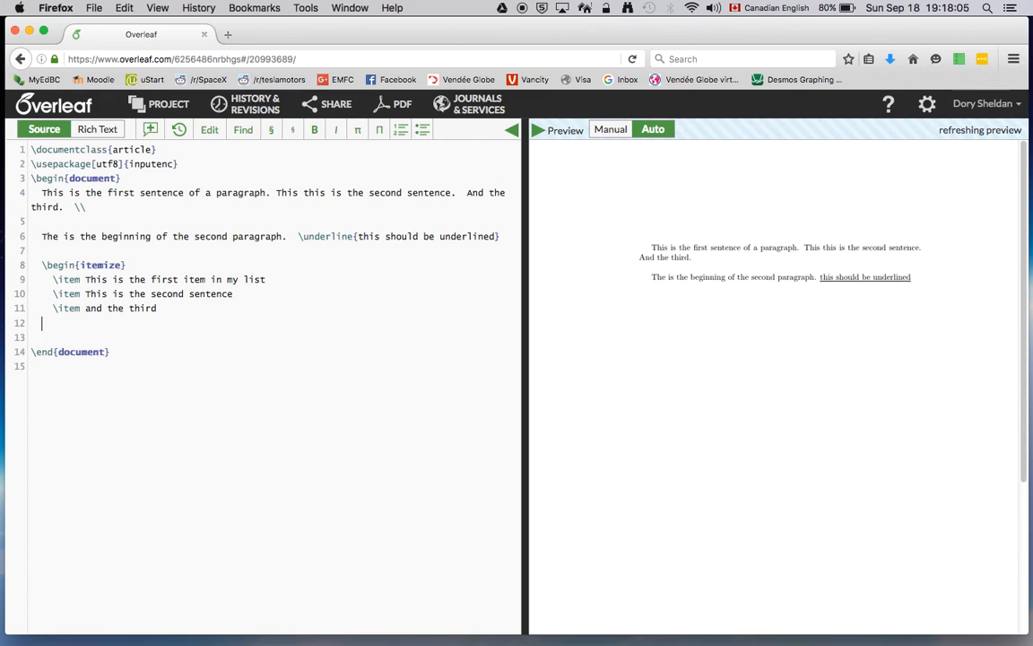
type("\\")
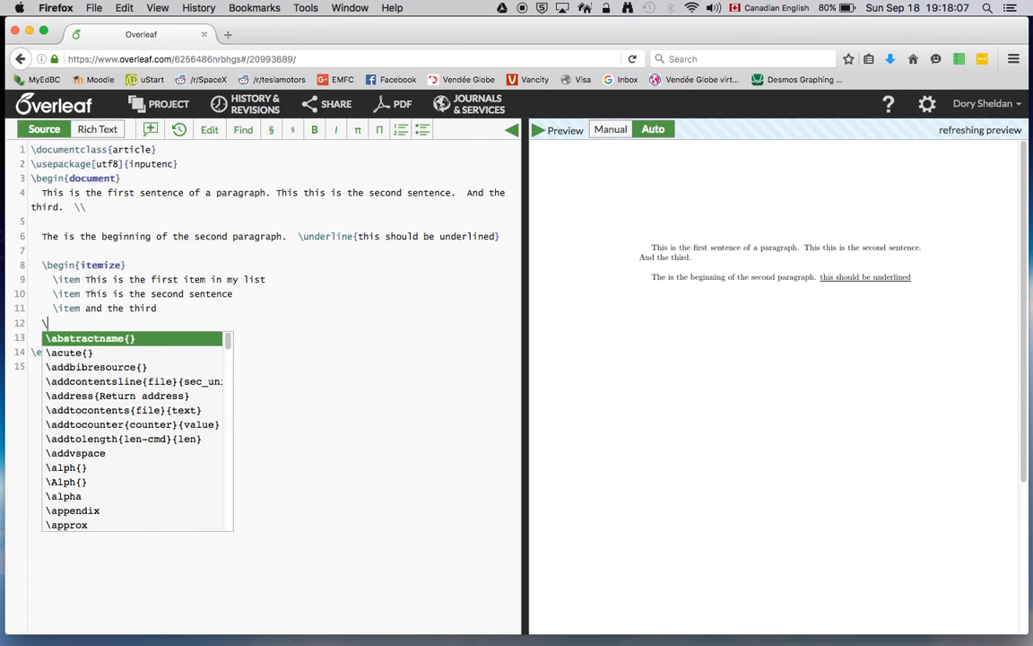
type("end")
key("Return")
type("itemize")
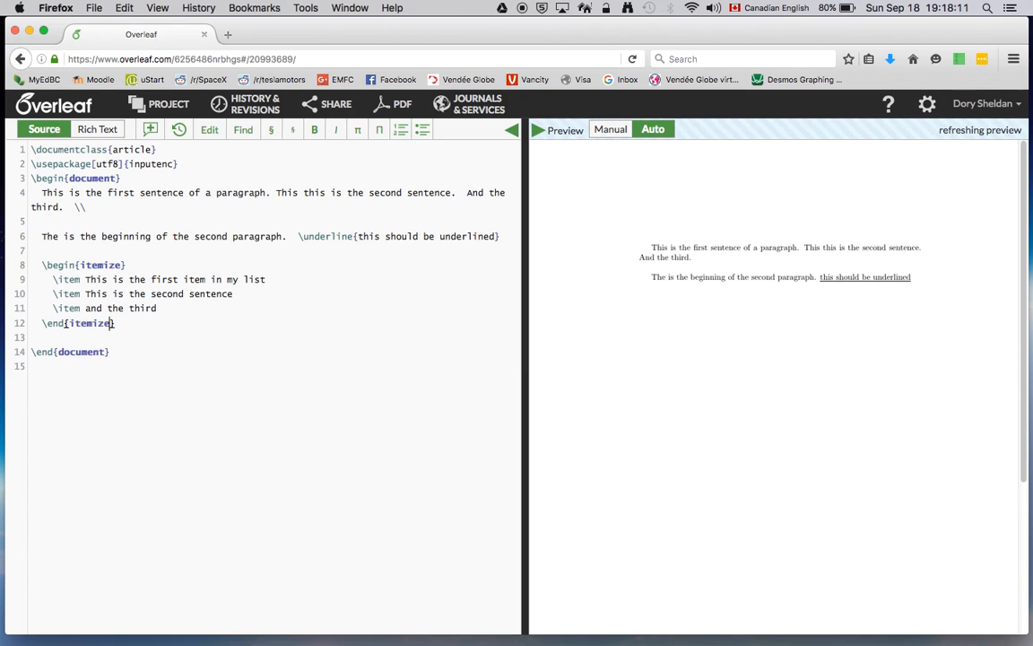
- Begin a numbered list with \begin{enumerate}, leaving a blank line after \end{itemize}
key("Return")
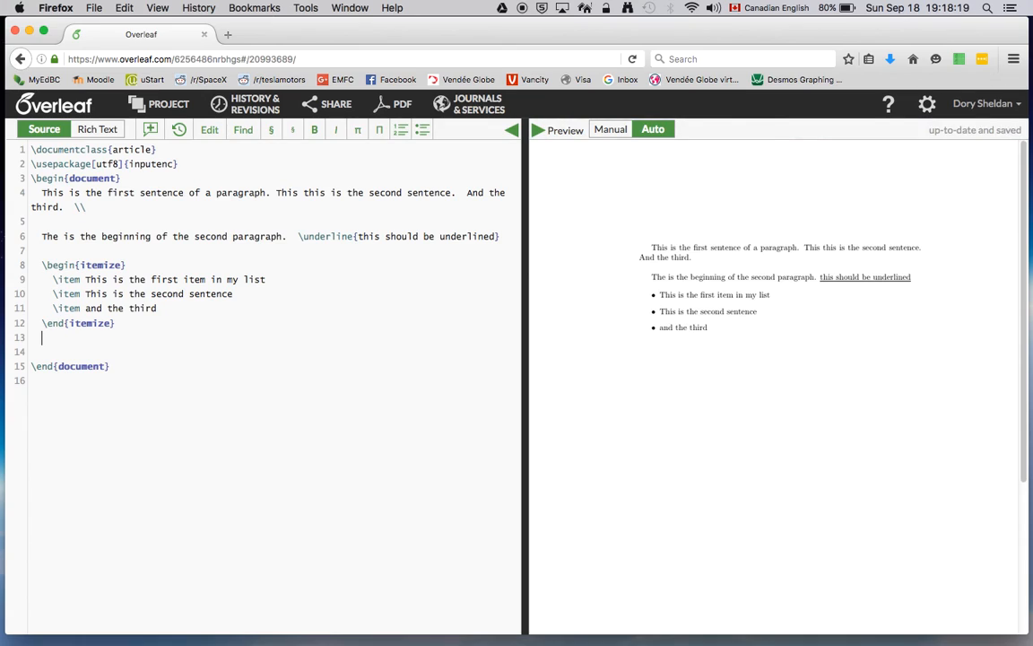
key("Return")
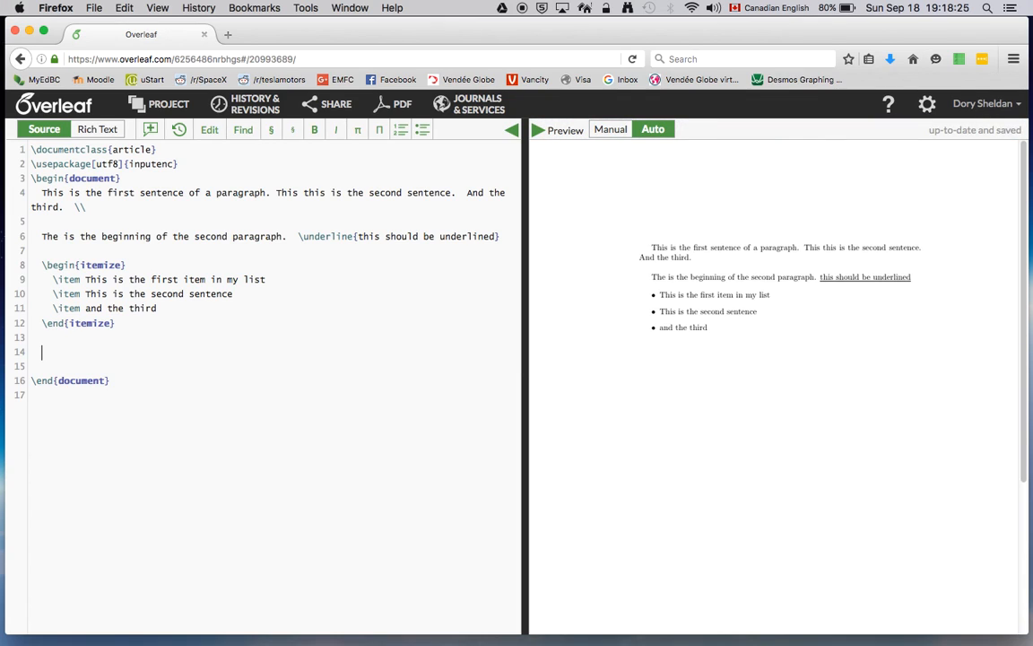
type("\\begin")
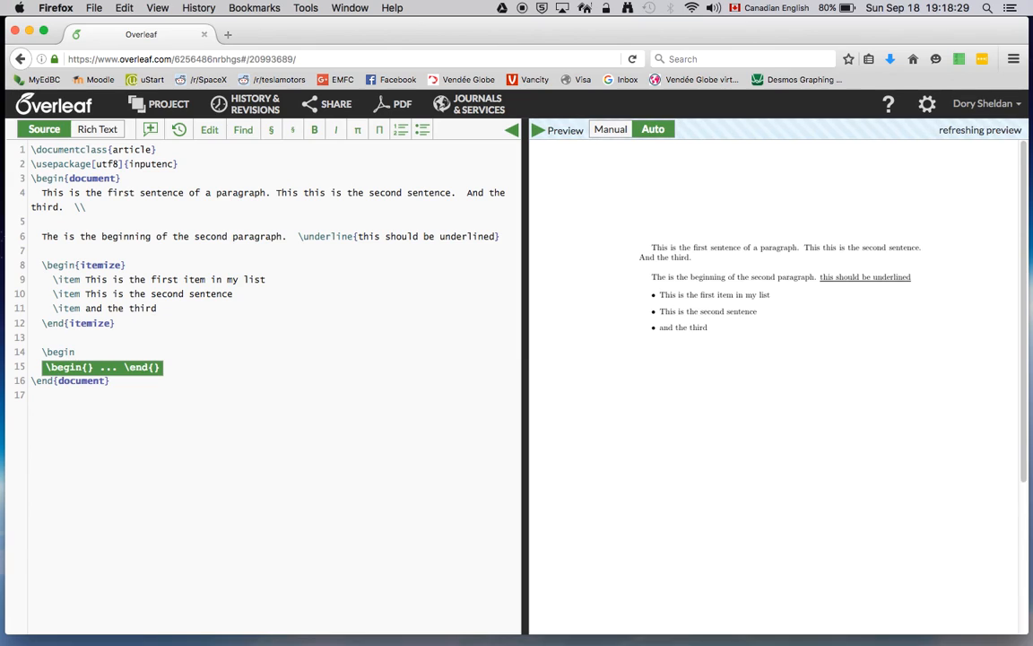
type("{")
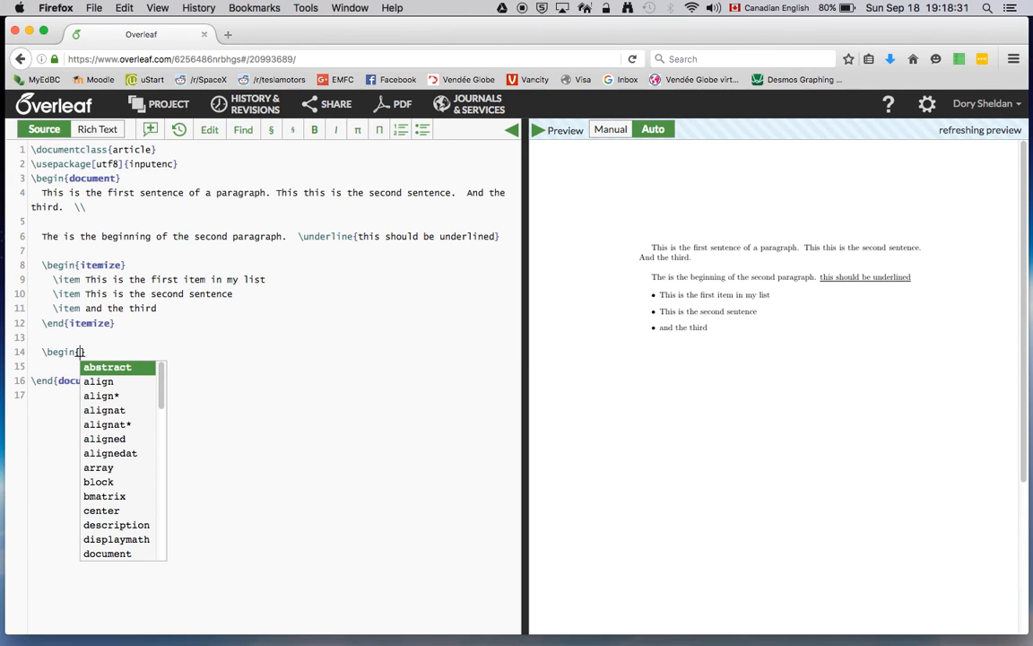
type("enu")
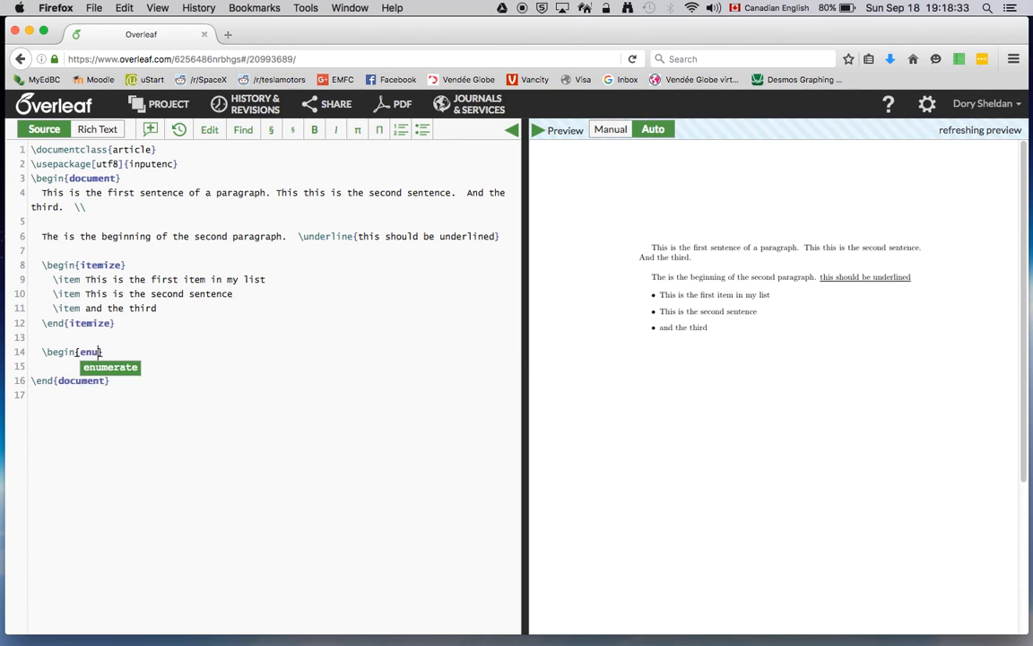
type("merate")
key("Right")
key("Return")
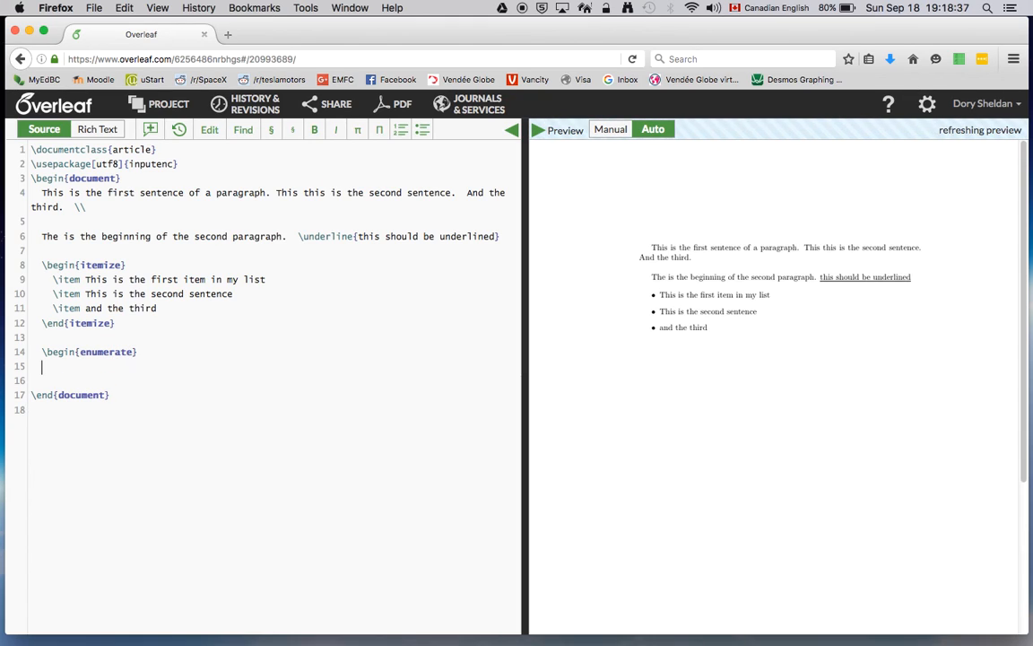
- Close the numbered list with \end{enumerate}, leaving an empty line for entries between the two commands
key("Return")
type("\\")
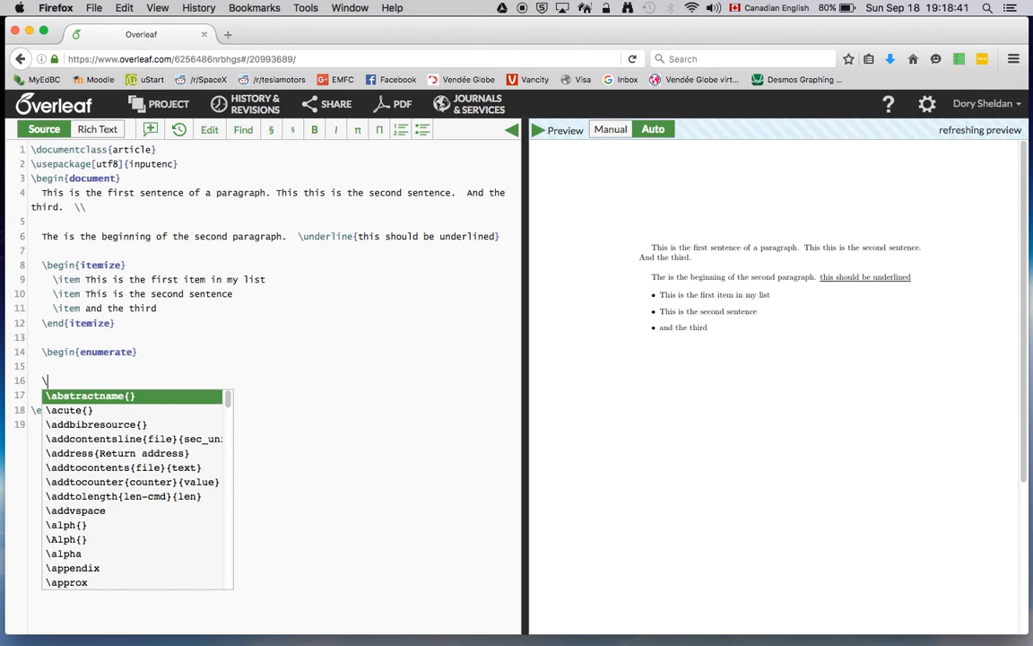
type("en")
key("Return")
type("enumerate")
key("Up")
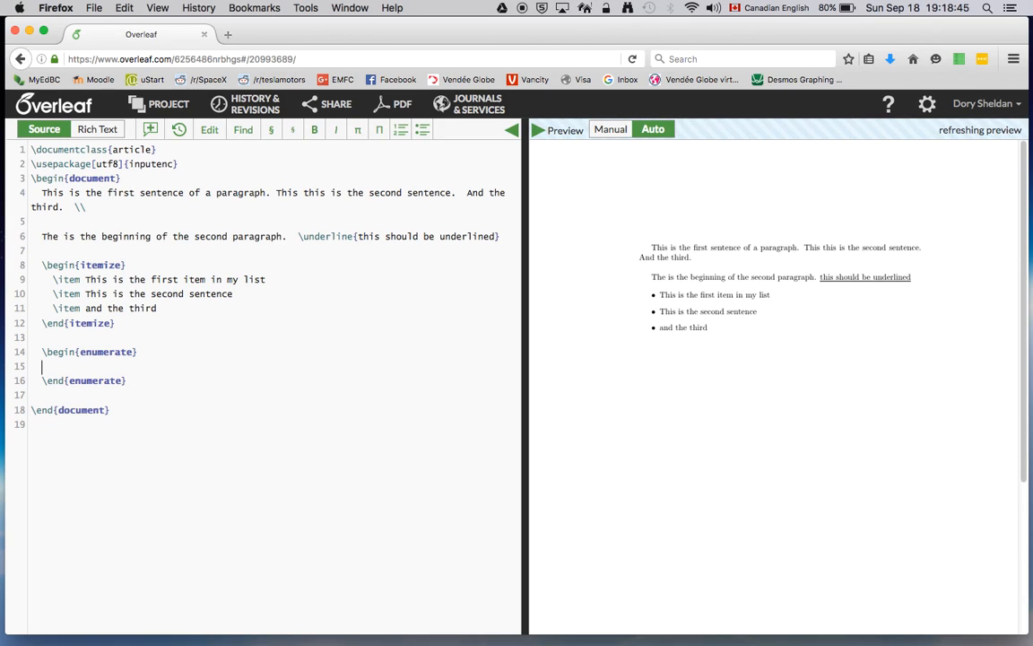
- Add an indented first numbered entry reading \item This is the first numbered item
key("Tab")
type("\\")
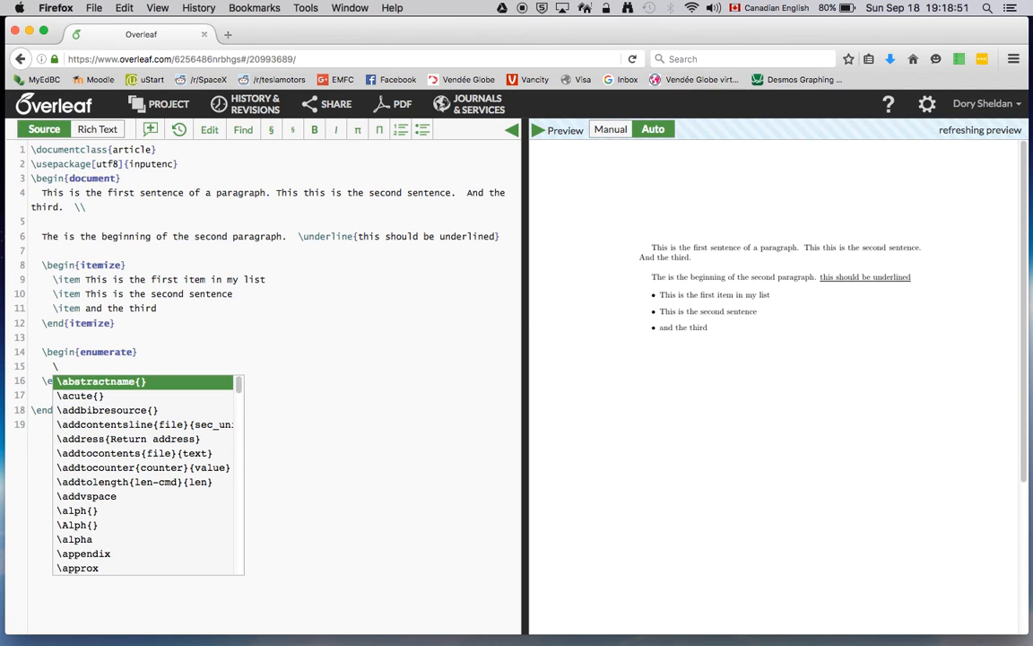
type("item ")
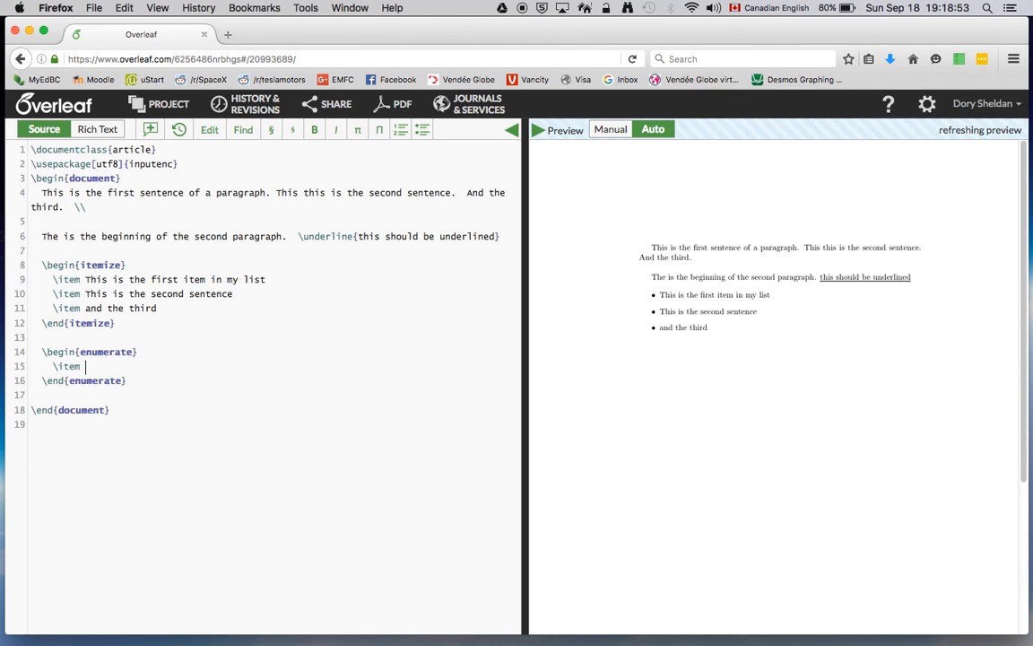
type("This is the first numbered item")
key("Return")
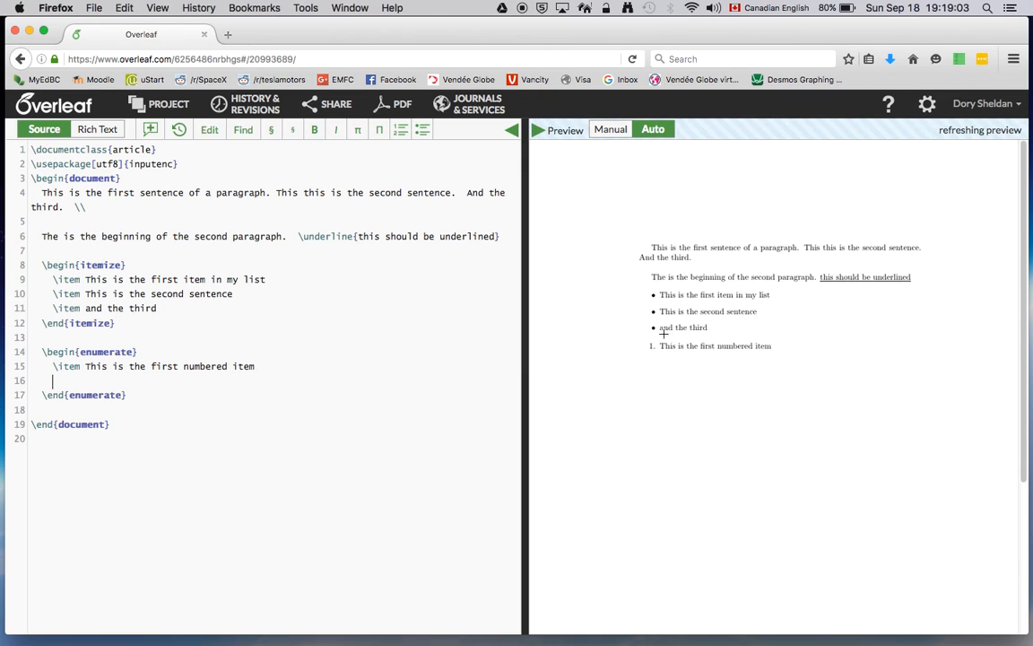
- Add a second numbered entry reading \item This is the second
type("\\uten")
key("BackSpace")
key("BackSpace")
key("BackSpace")
key("BackSpace")
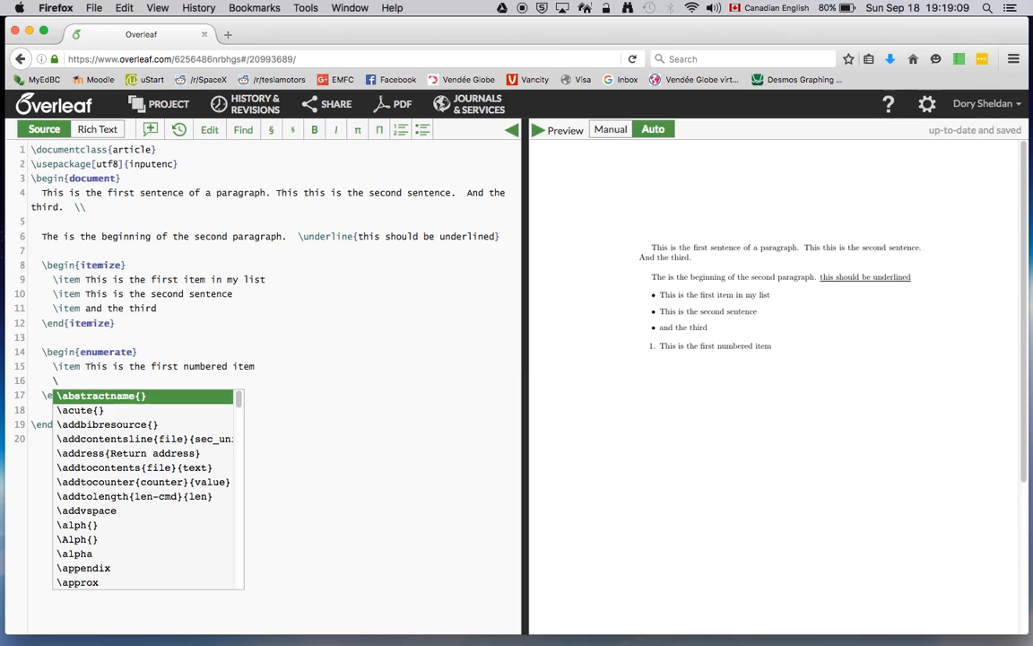
type("ite")
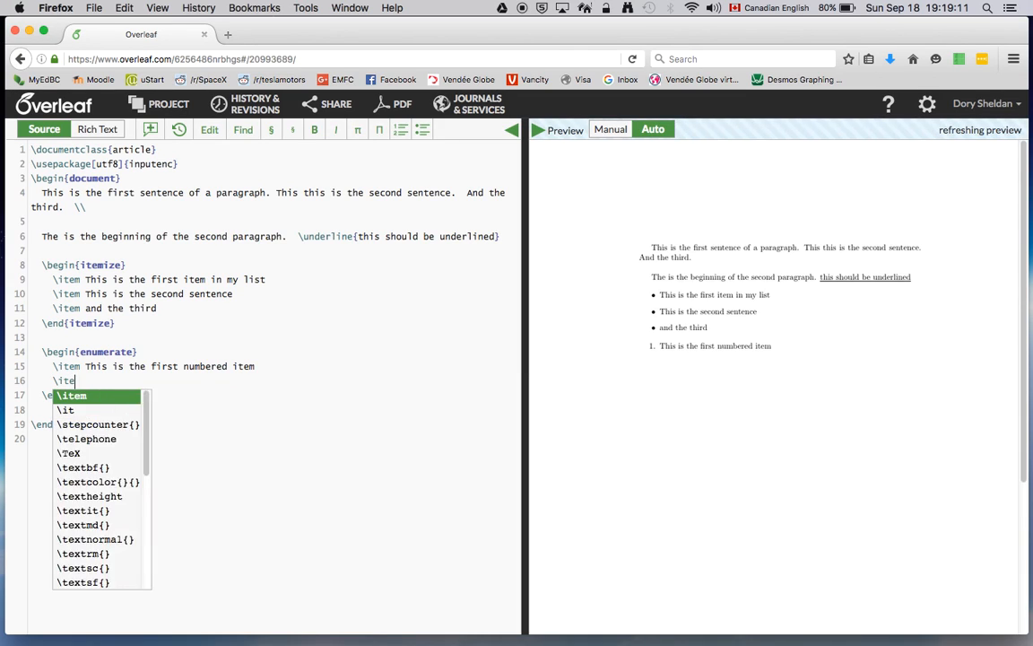
type("m This is ")
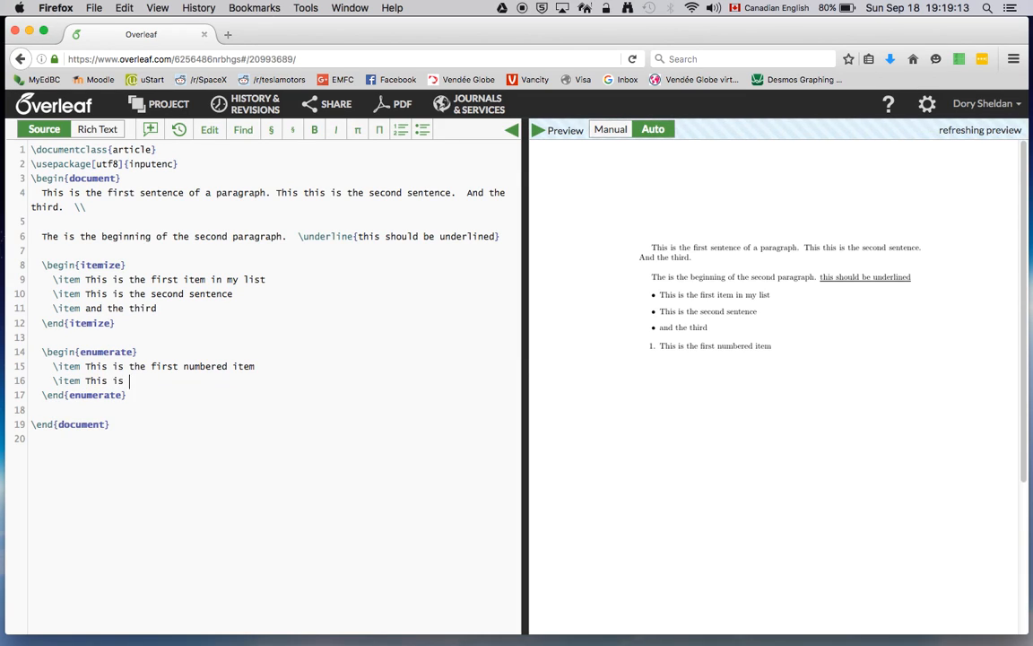
type("the second")
key("Return")
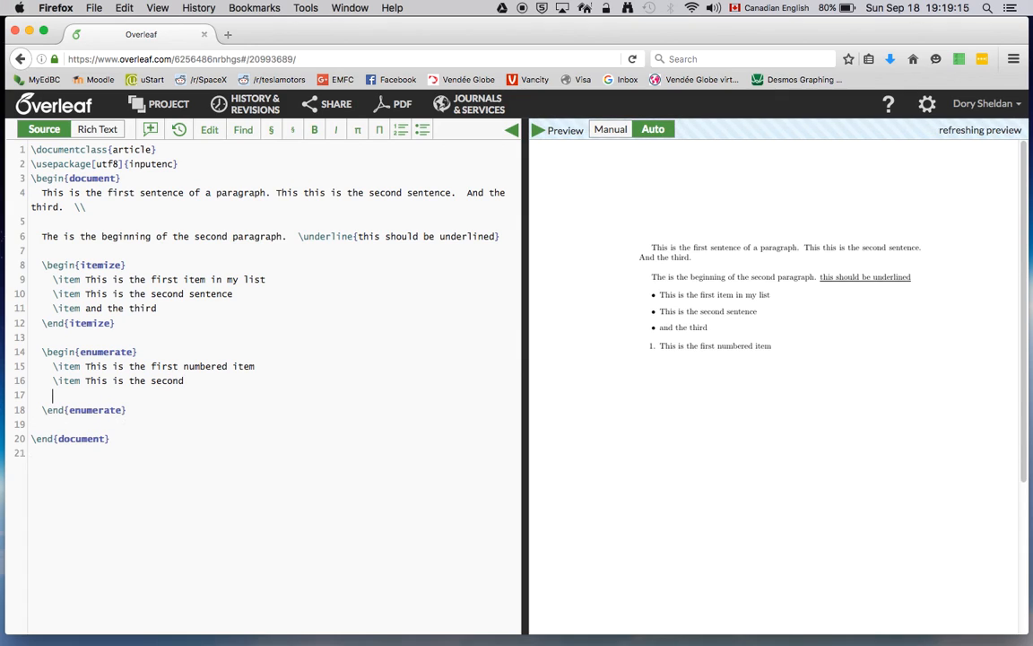
- Add a third numbered entry reading \item This is the third, with no empty line before \end{enumerate}
type("\\item This is the third")
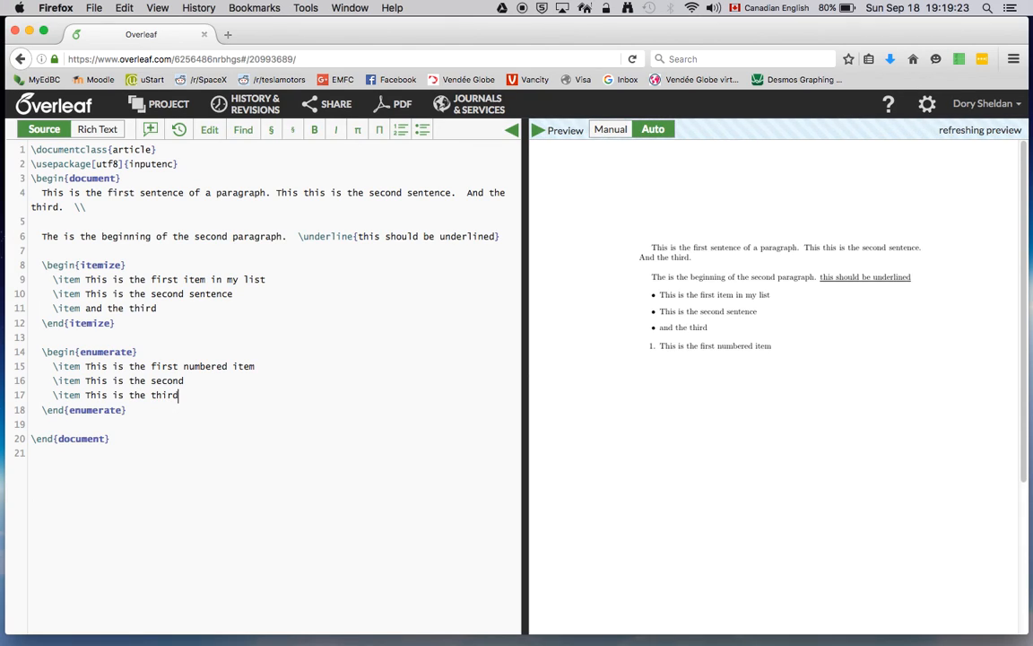
key("Return")
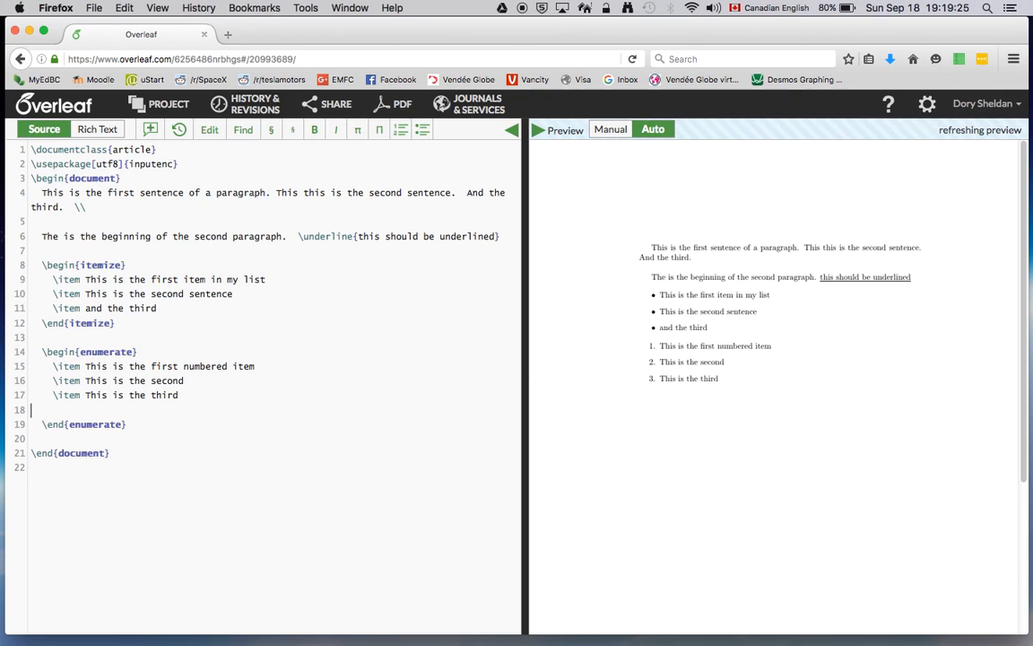
key("BackSpace")
key("BackSpace")
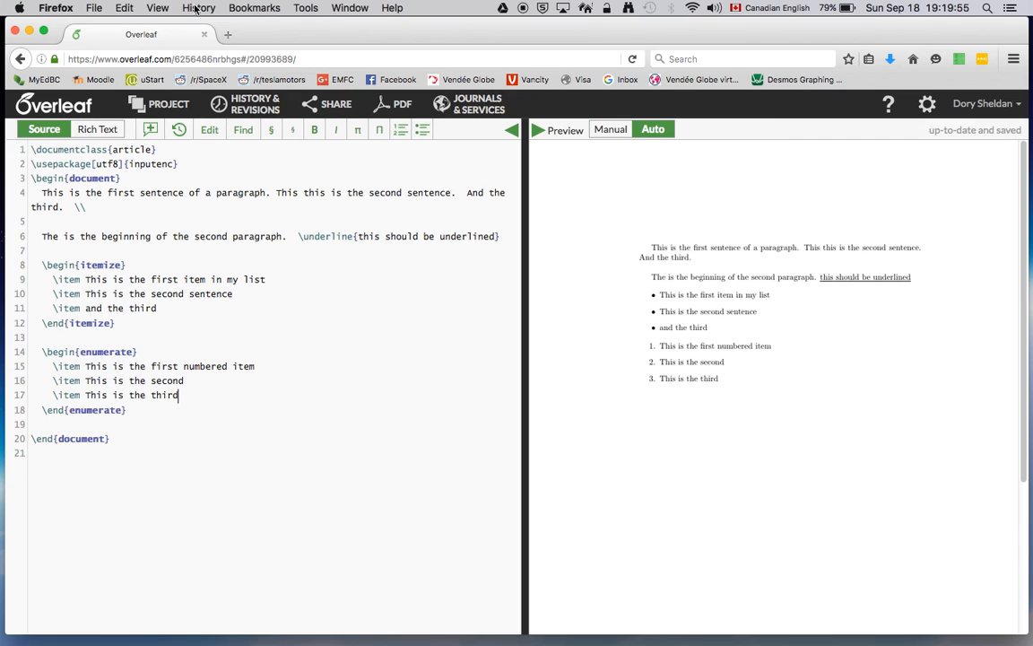
left_click(230, 35)
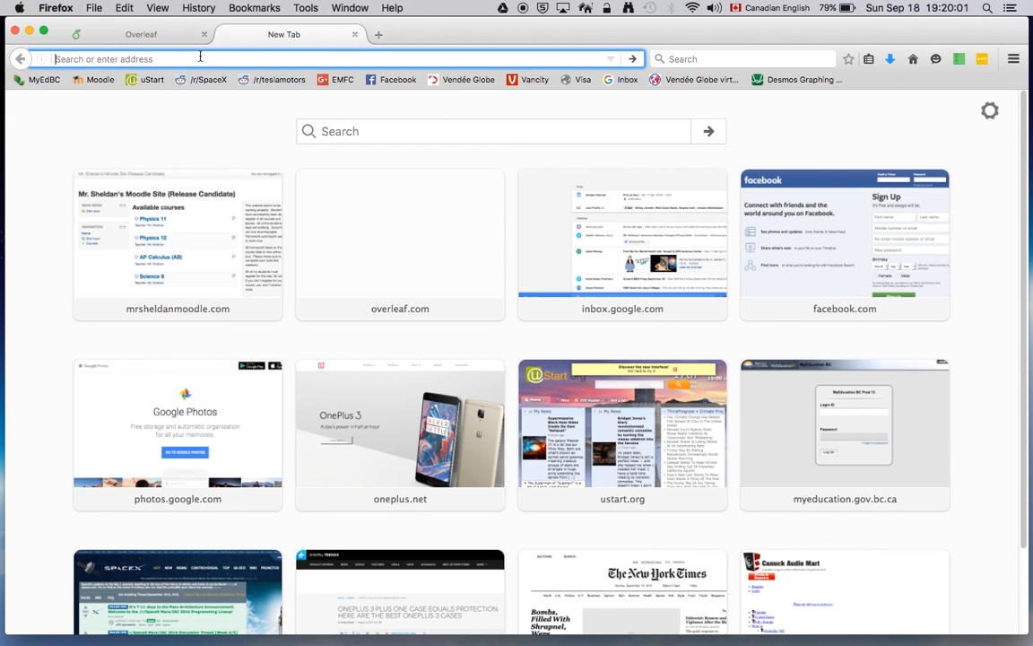
type("www.google.com/")
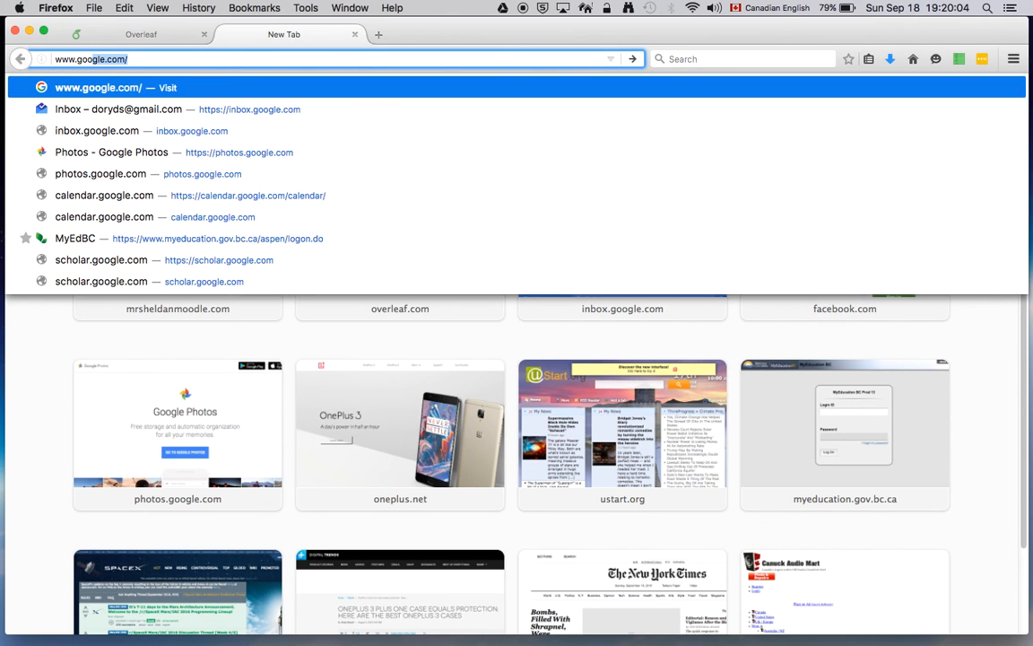
key("Return")
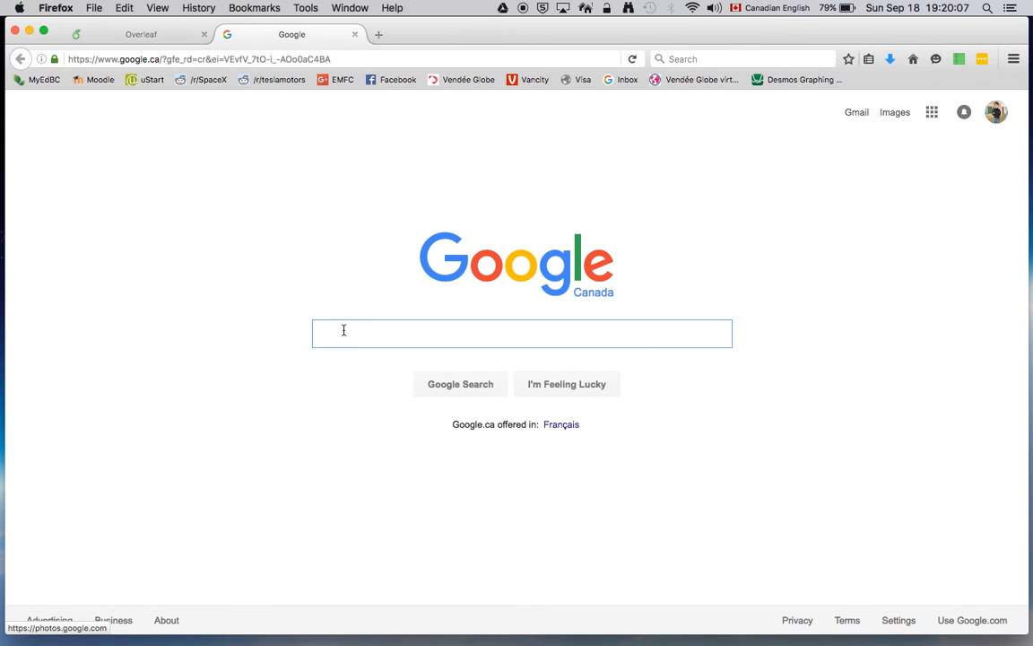
type("LaTeX ")
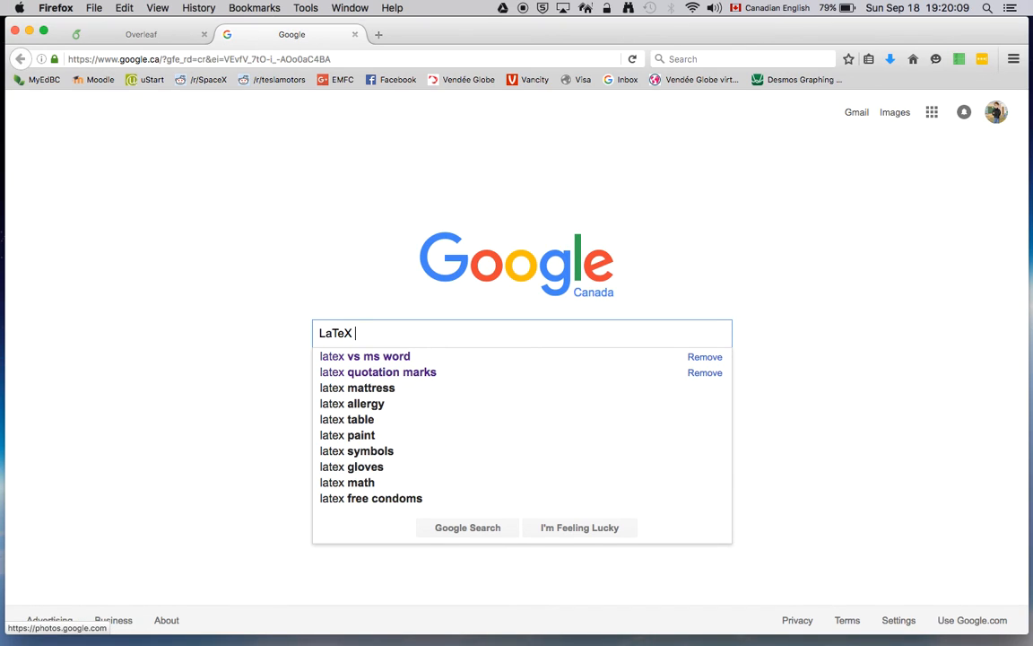
type("how to ma")
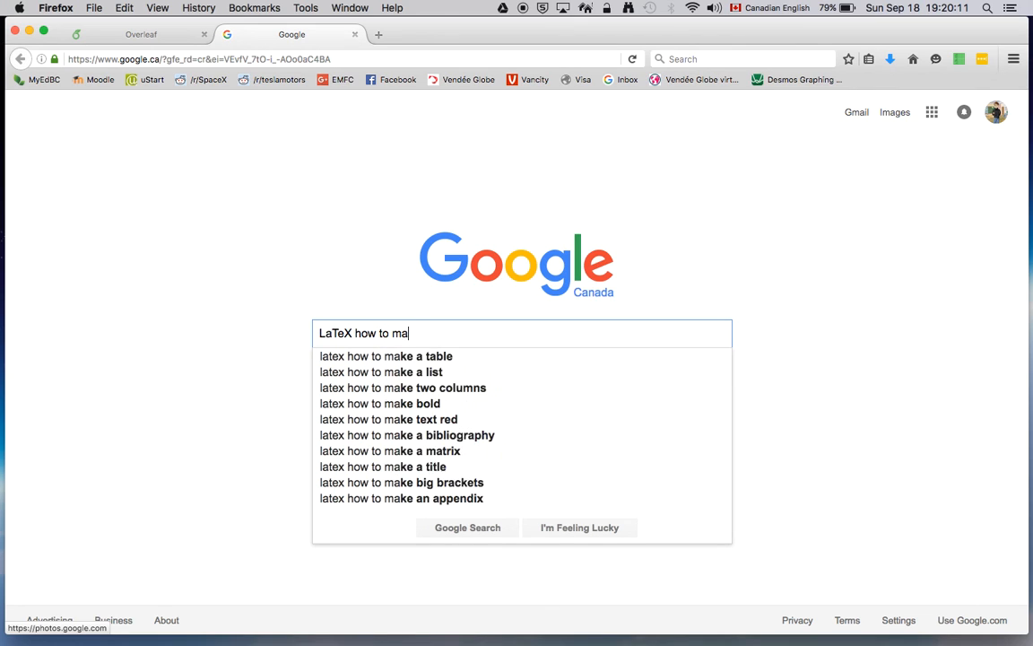
type("ke a numb")
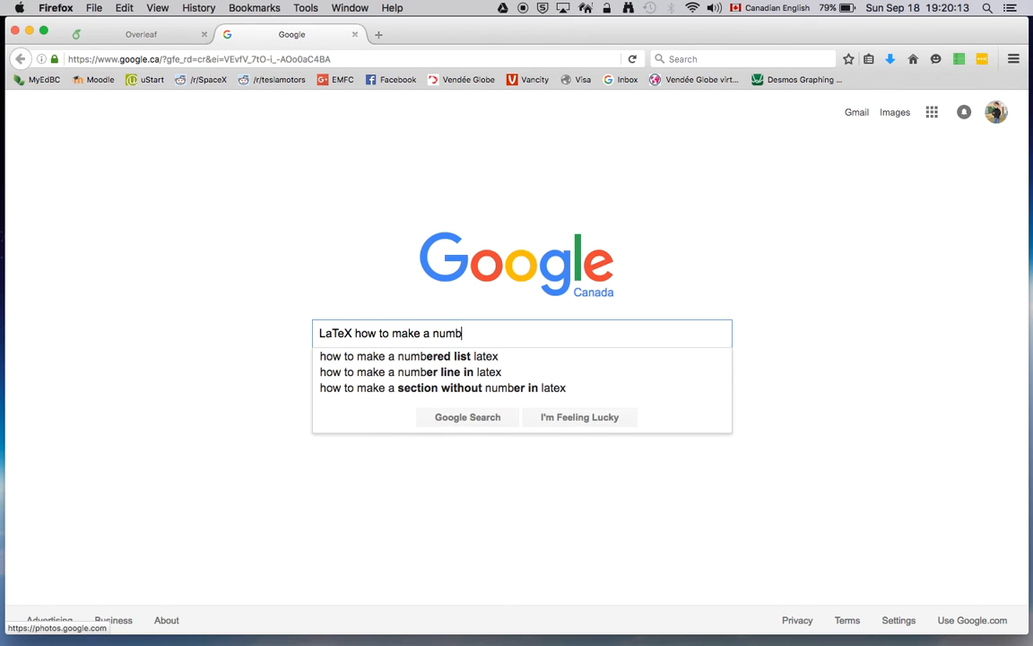
type("ered list")
key("Return")
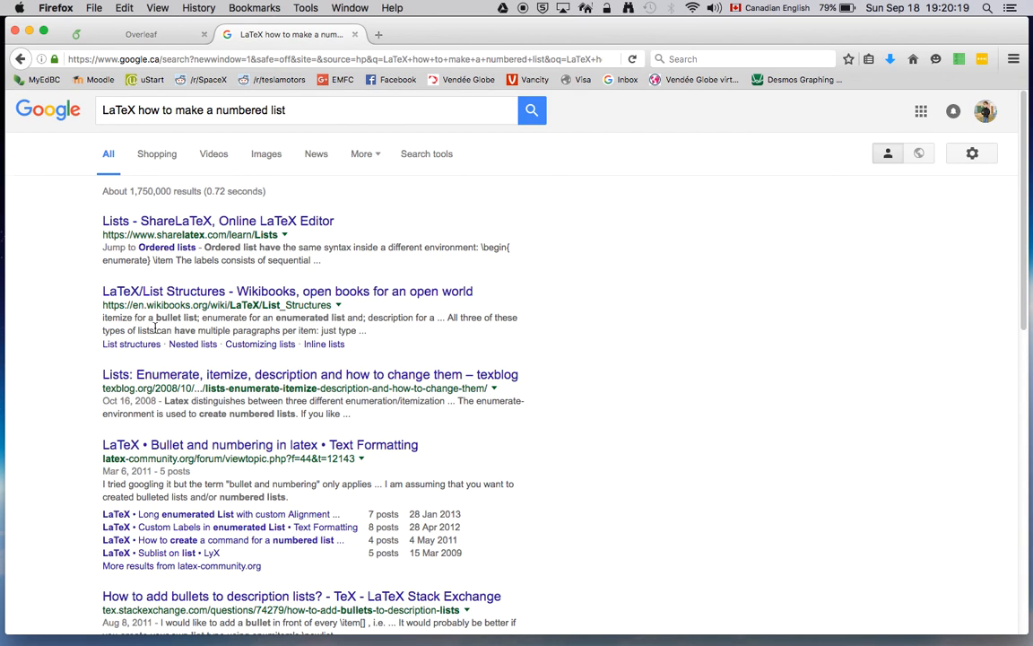
- Open the ShareLaTeX "Lists" result and view the list example in its Introduction section
left_click(230, 221)
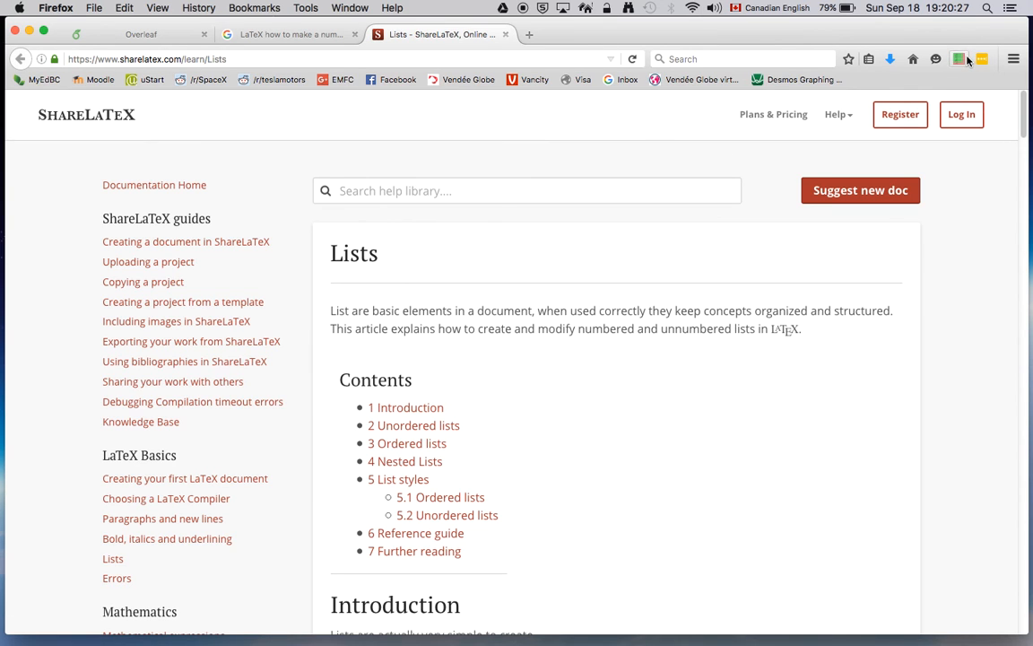
scroll(617, 365, "down", 5)
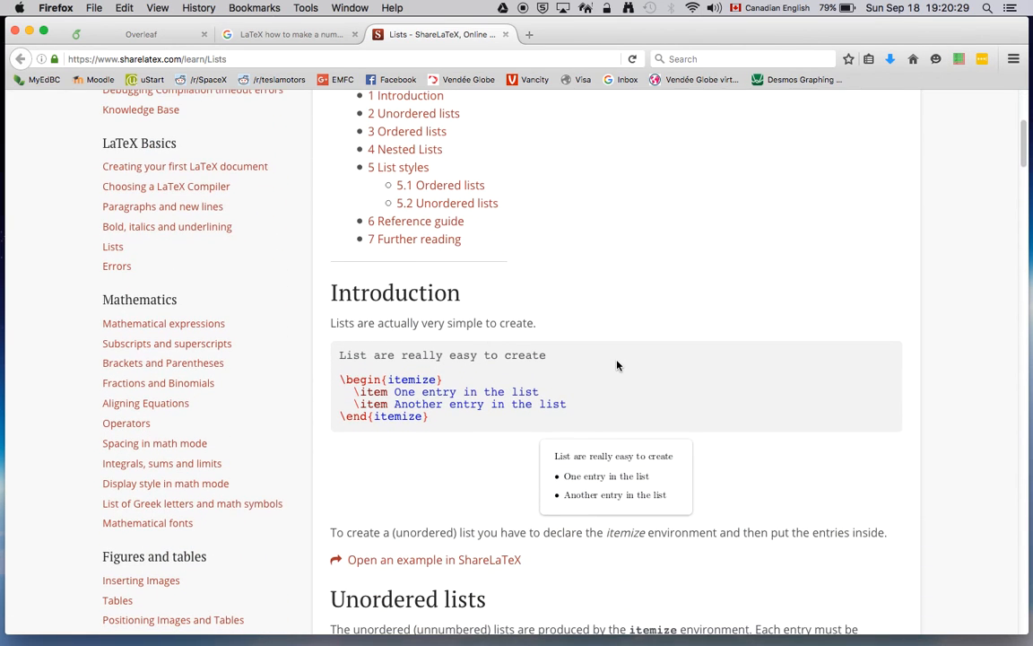
scroll(617, 364, "down", 2)
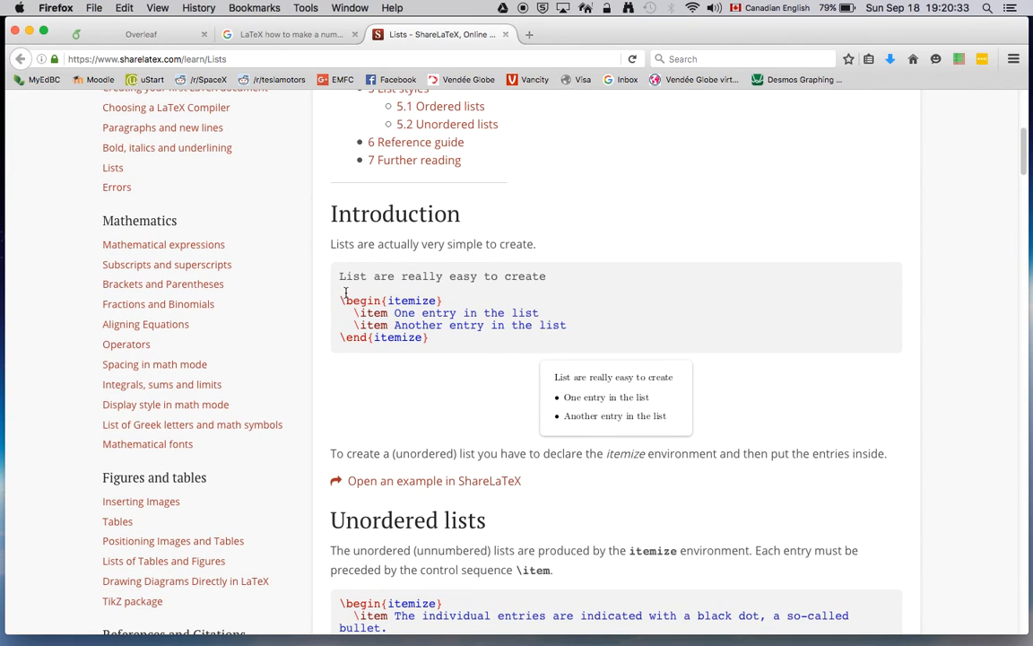
- Copy the Introduction's example code from "List are really easy to create" through \end{itemize}
left_click_drag(339, 296, 503, 348)
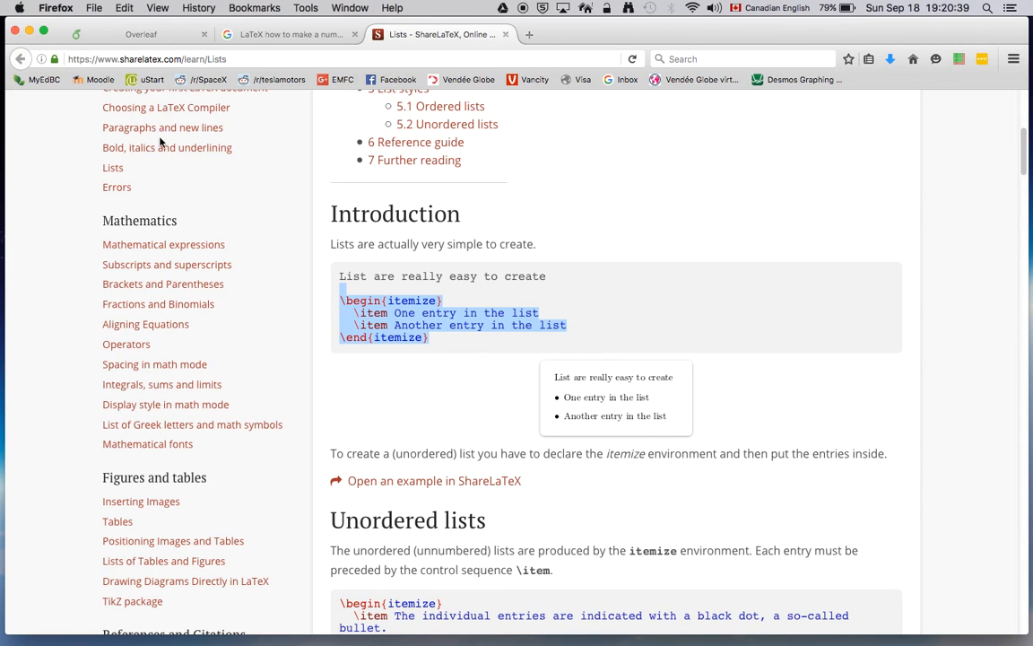
left_click(124, 7)
left_click(142, 76)
left_click(341, 275)
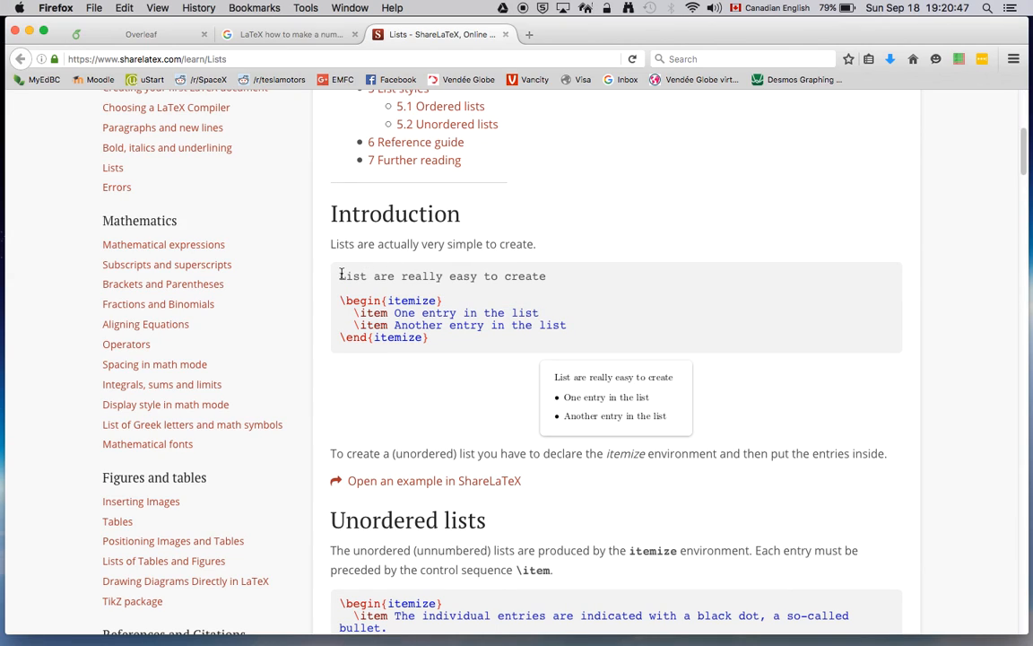
left_click_drag(341, 275, 551, 361)
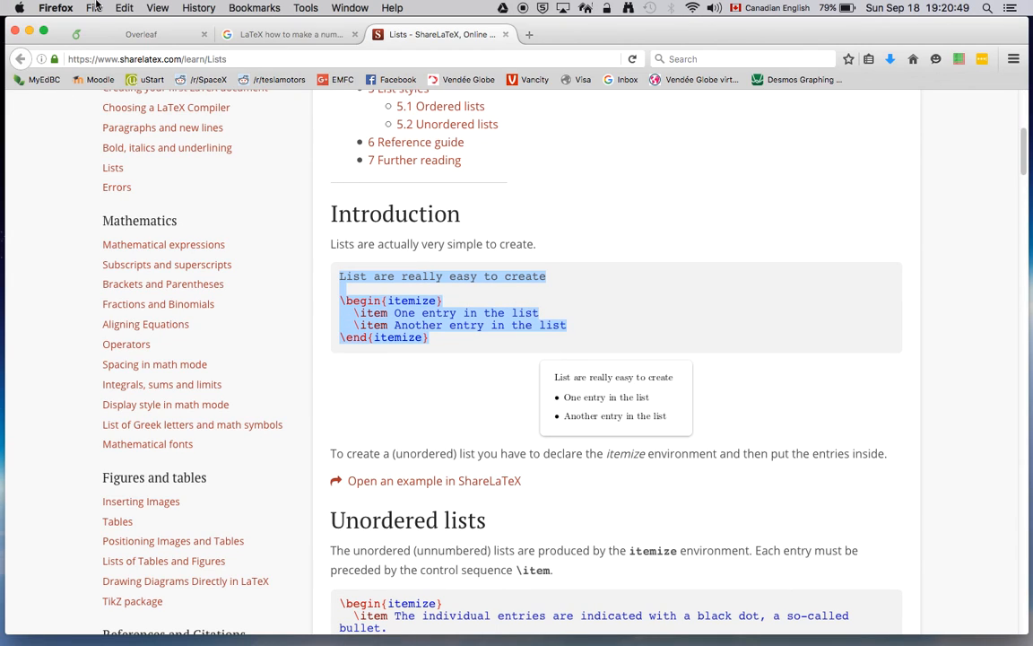
- In the Overleaf document, paste the copied list example below \end{enumerate} and remove the stray ListsEx1.png line from it
left_click(140, 40)
left_click(136, 419)
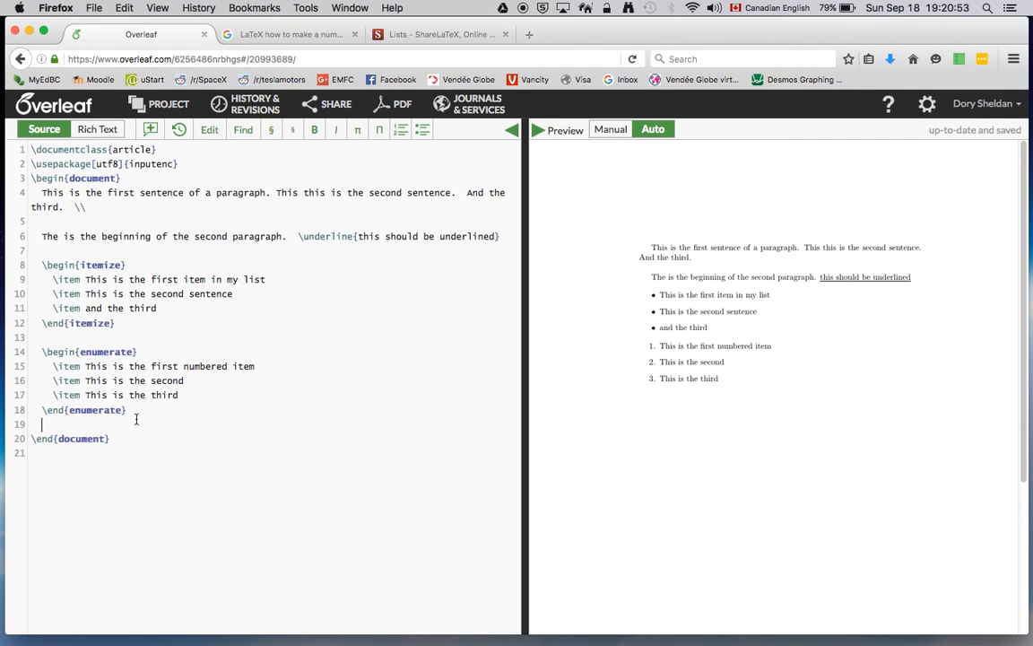
key("Return")
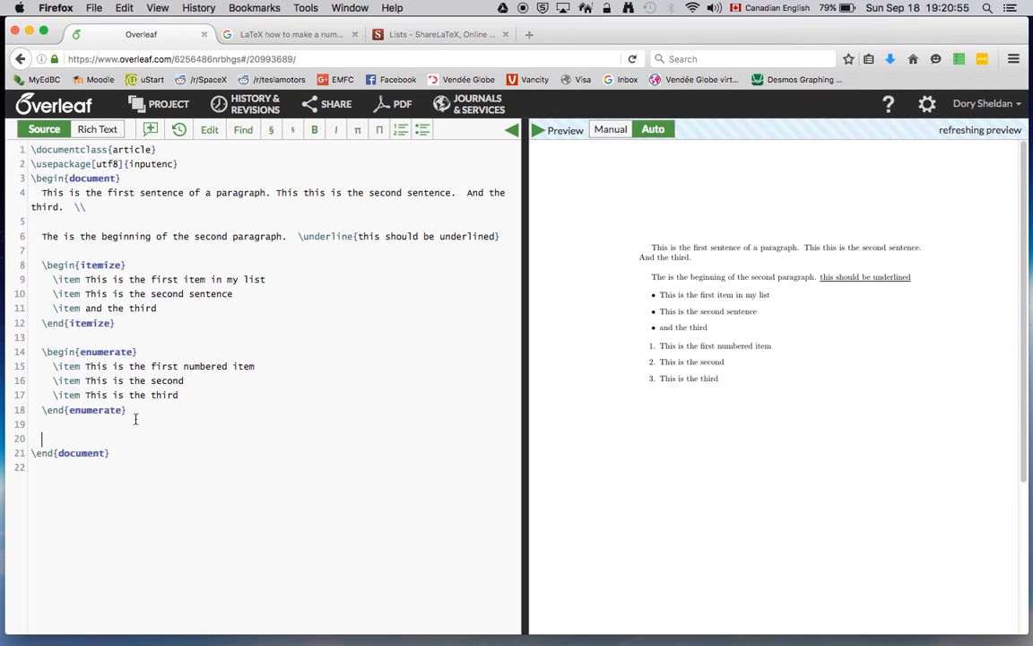
left_click(118, 7)
left_click(135, 89)
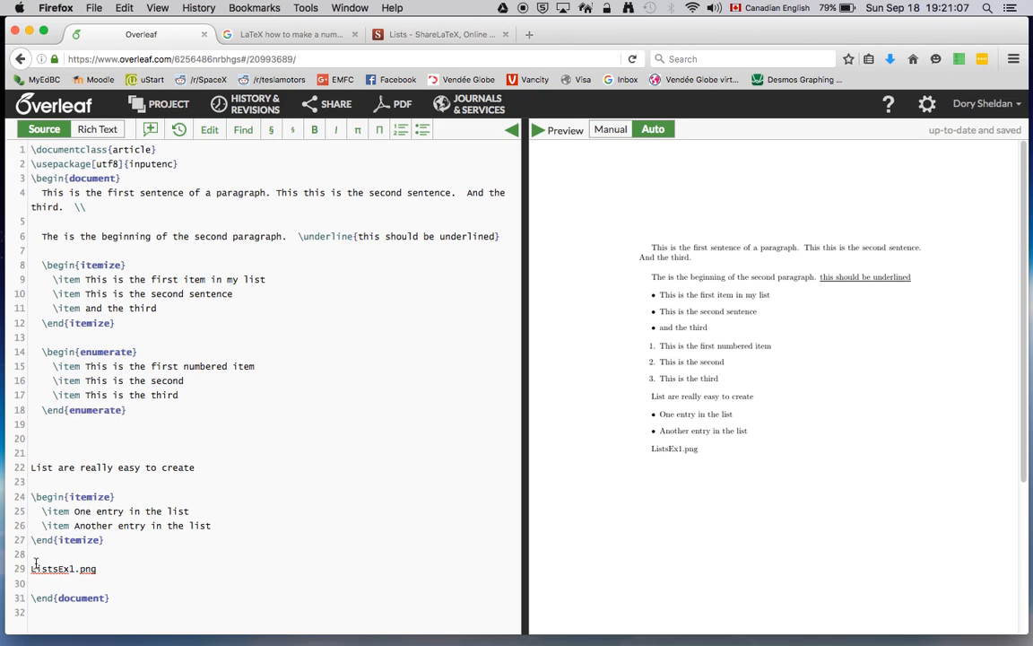
left_click_drag(29, 569, 158, 564)
key("super+x")
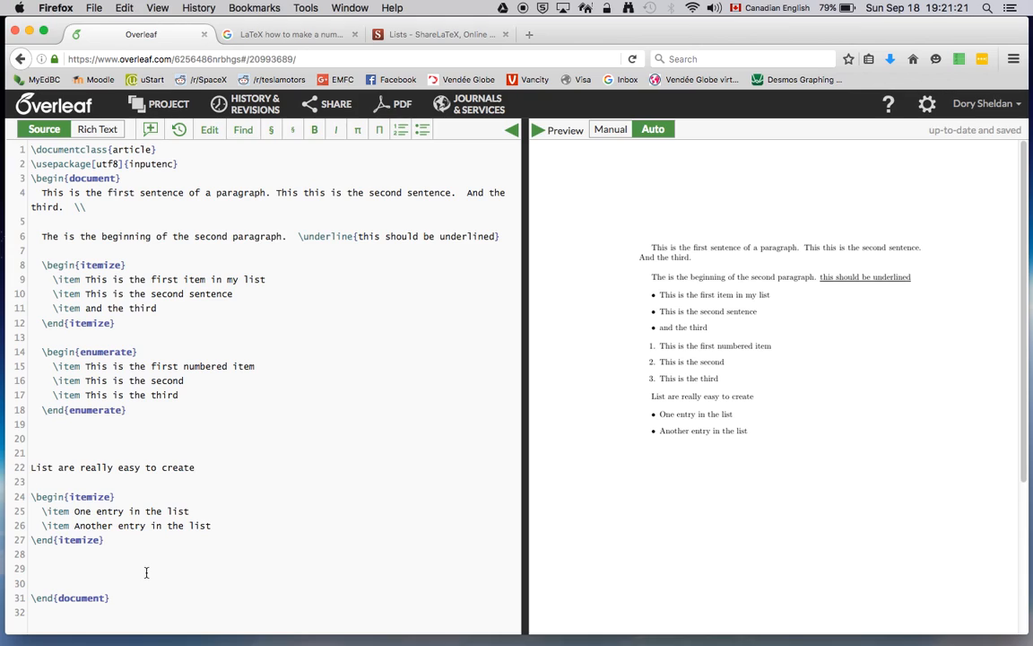
- Add \section{The First Section} below the pasted bulleted list, before \end{document}
type("\\")
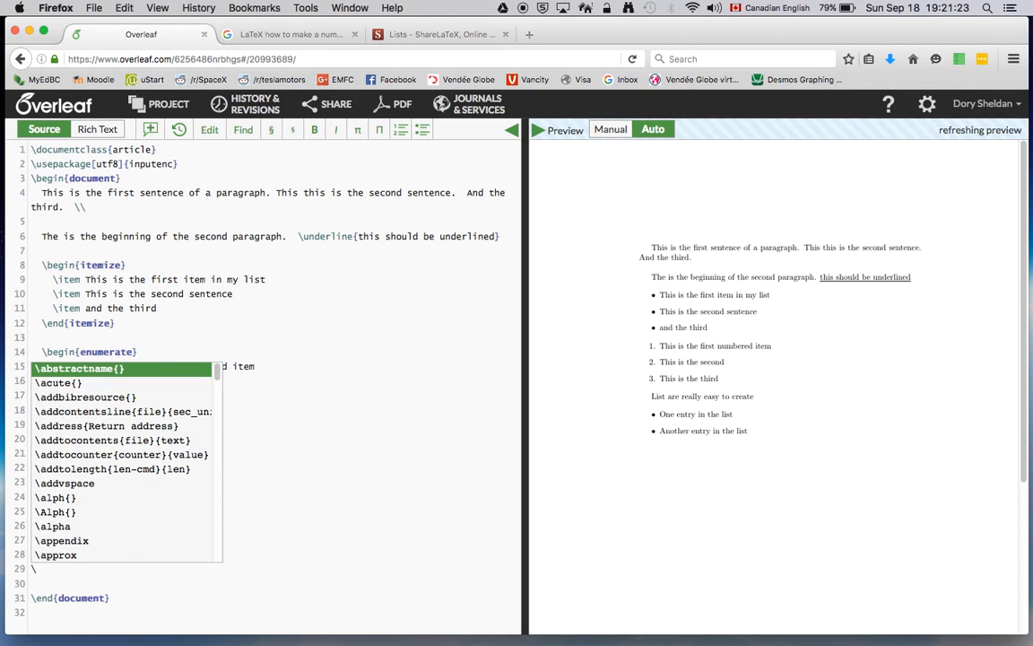
type("sec")
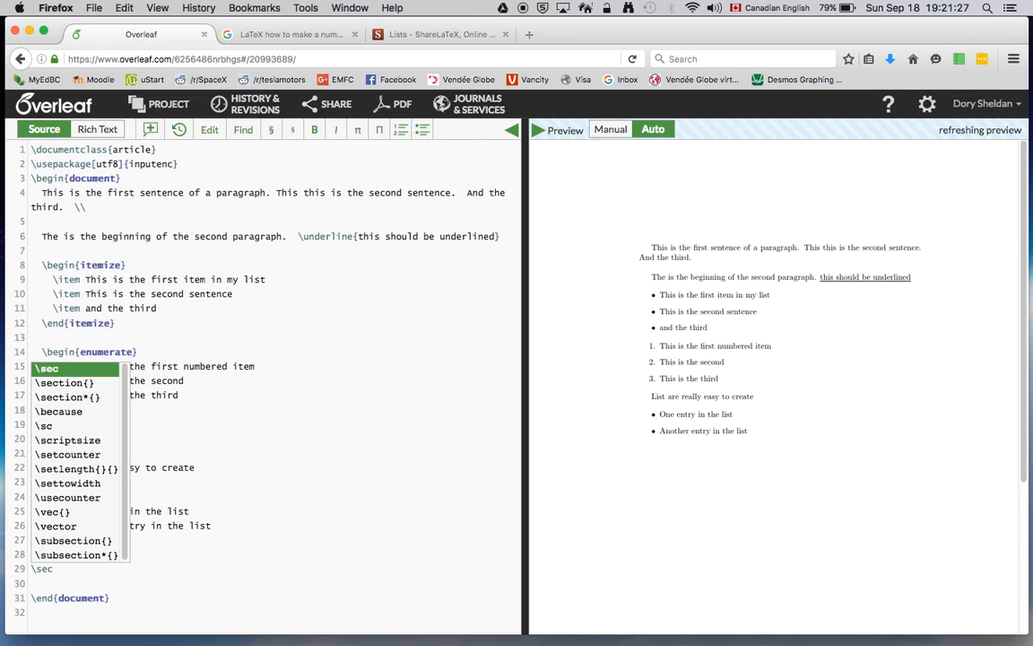
type("tion")
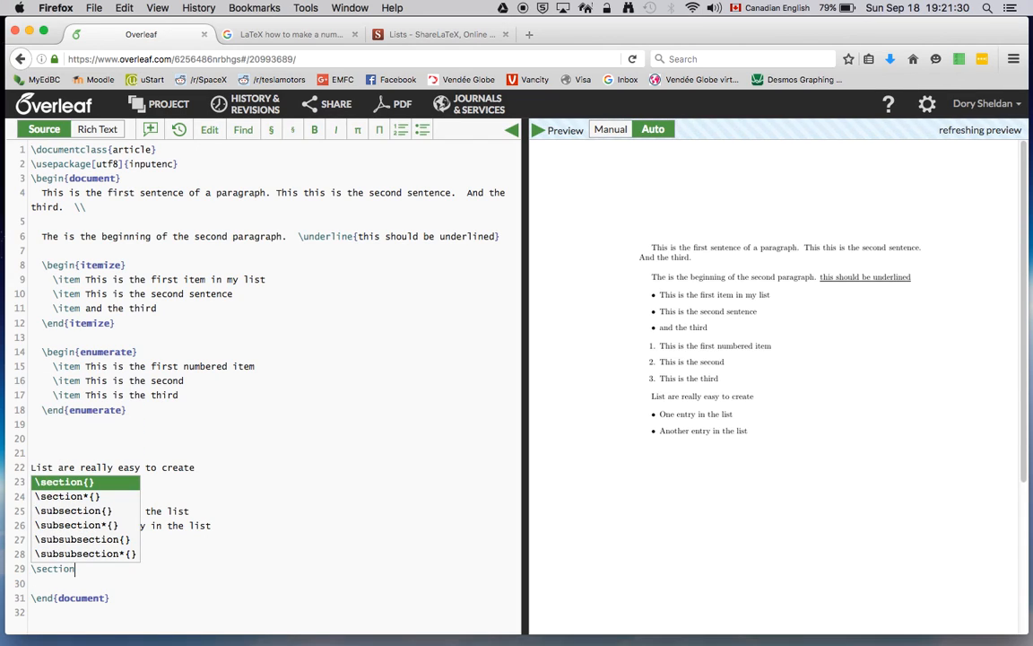
key("Return")
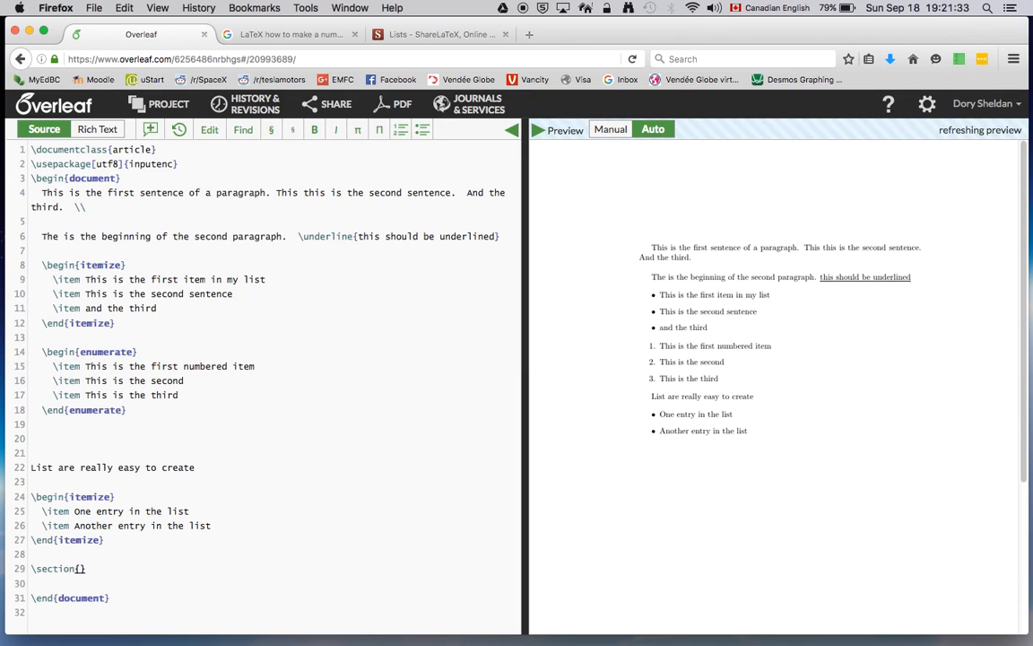
type("The First Section")
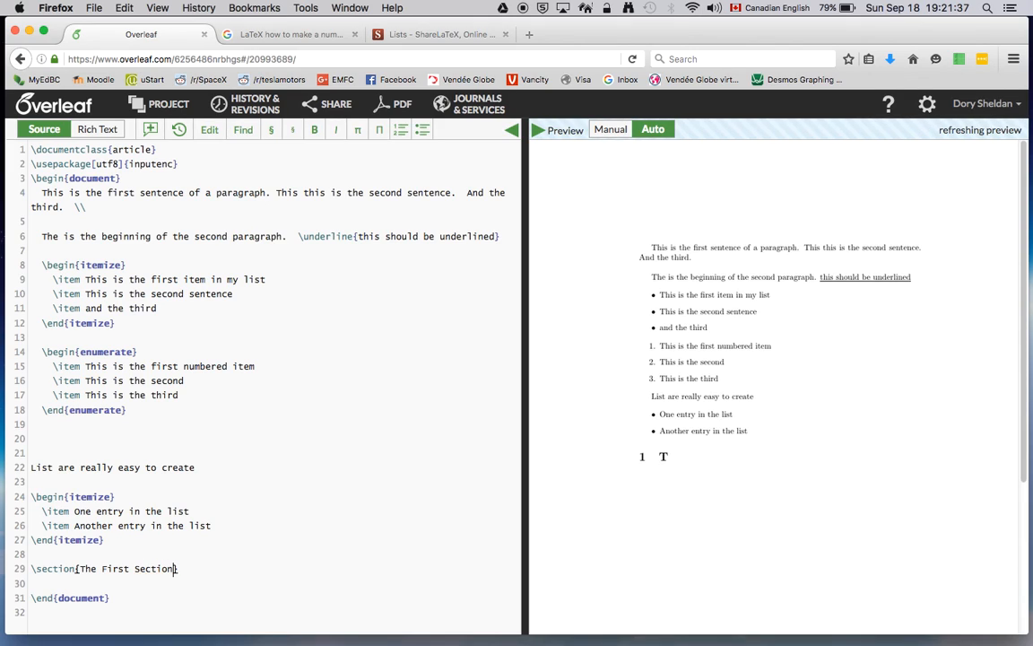
key("Return")
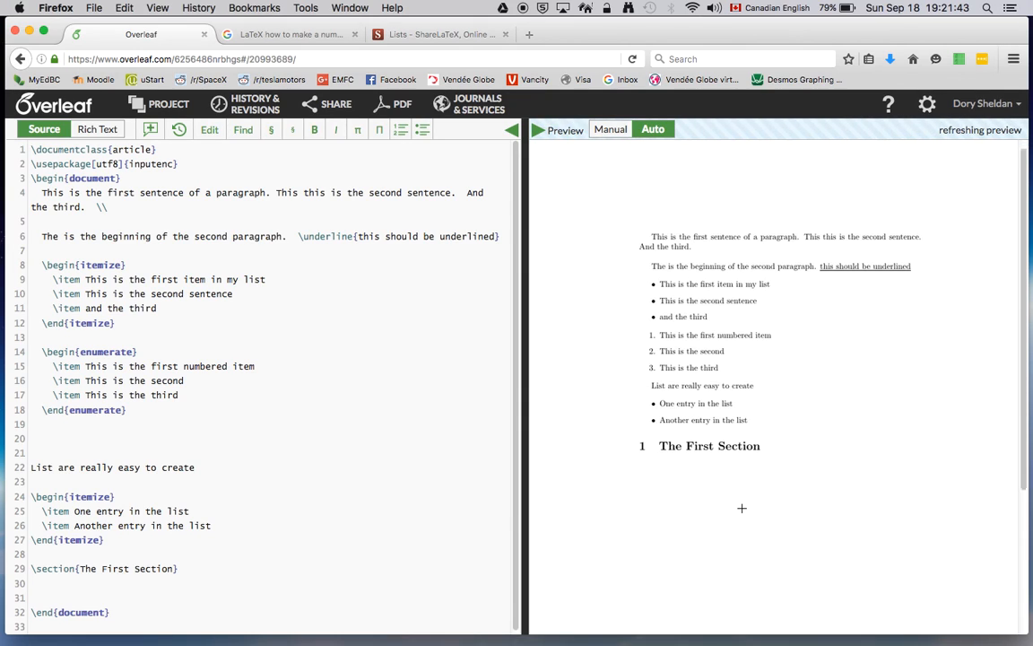
- Write "This is a sentence in the first section." directly under the first section heading
scroll(742, 508, "down", 2)
scroll(431, 465, "down", 1)
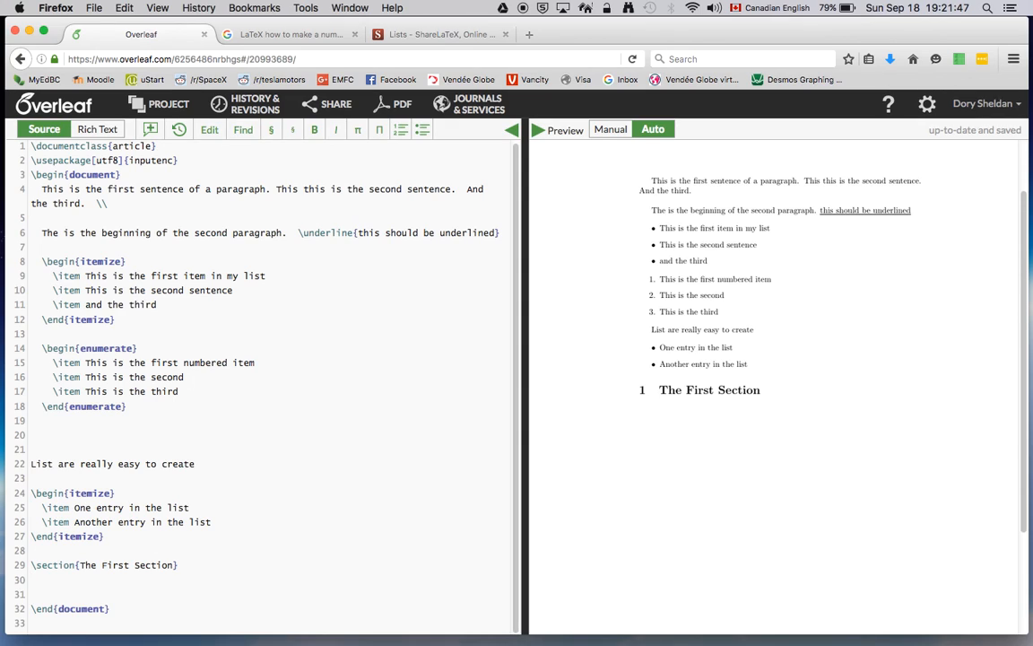
type("This is a sente")
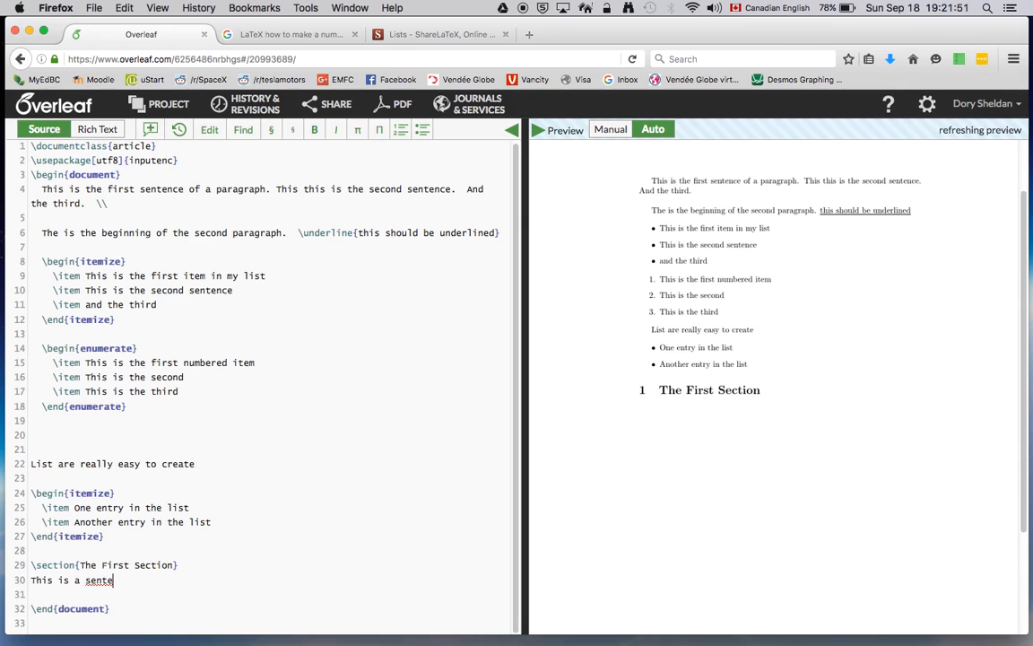
type("nce in the first sect")
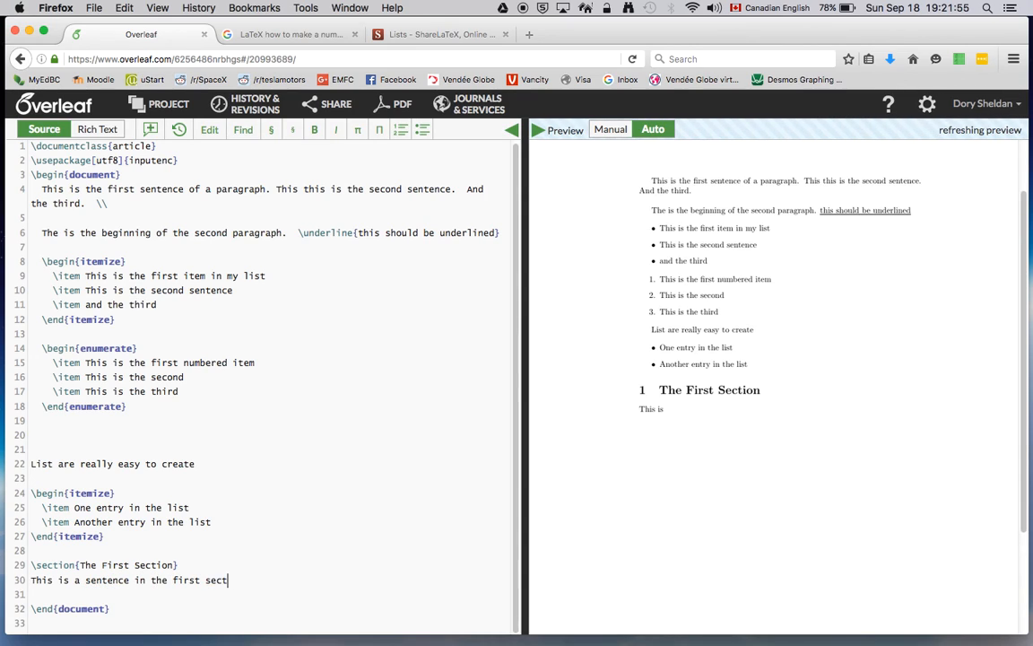
type("ion.")
- Add \section{The Last Section} below the first section's sentence, separated from it by an empty line
key("Return")
key("Return")
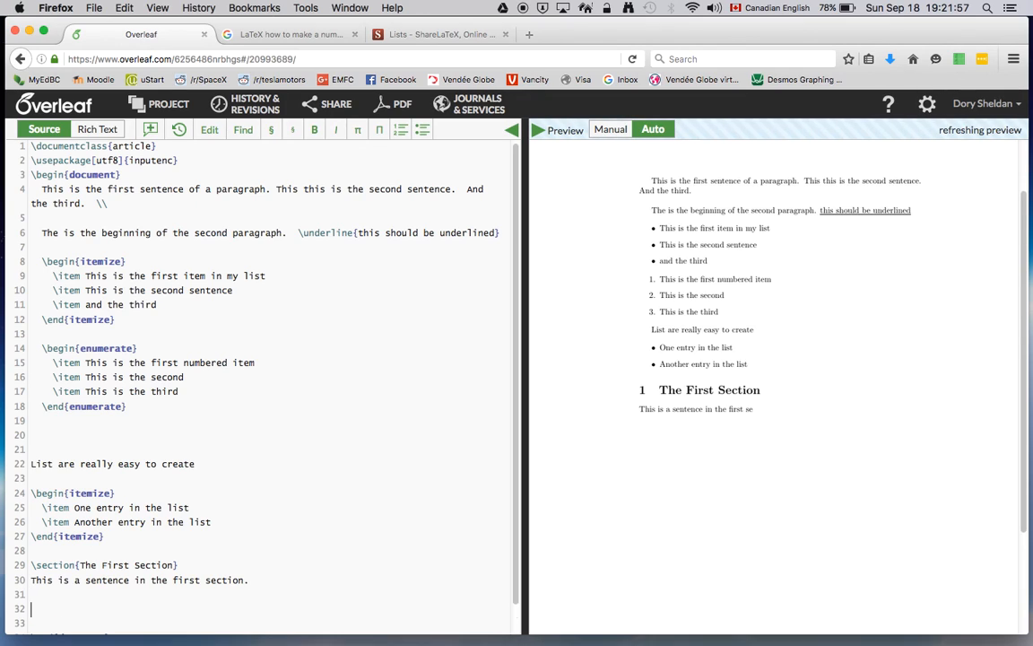
type("\\")
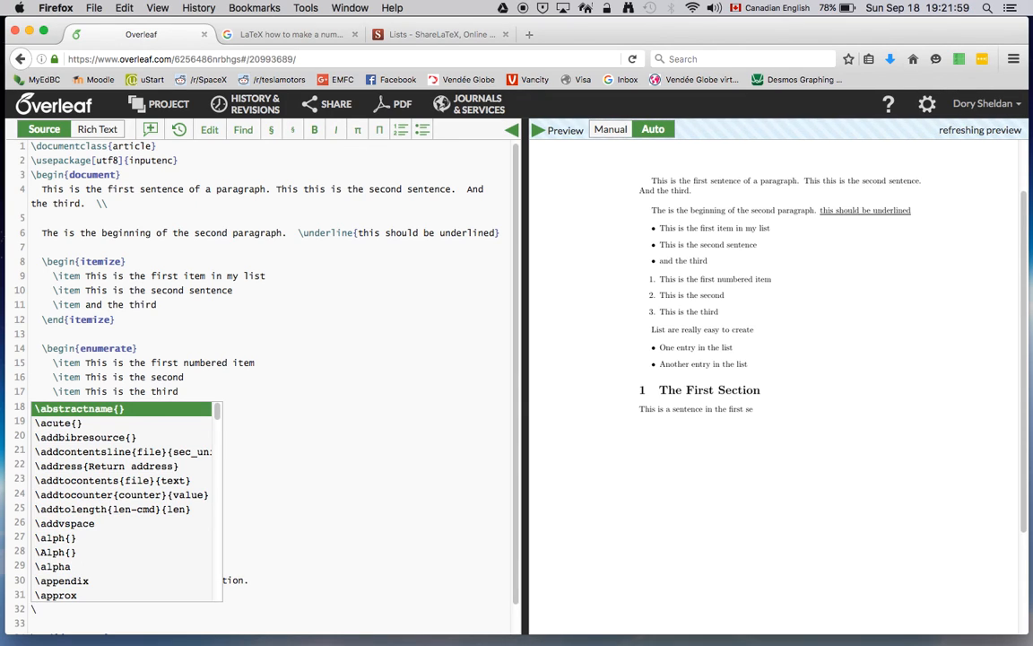
type("sect")
type("ion")
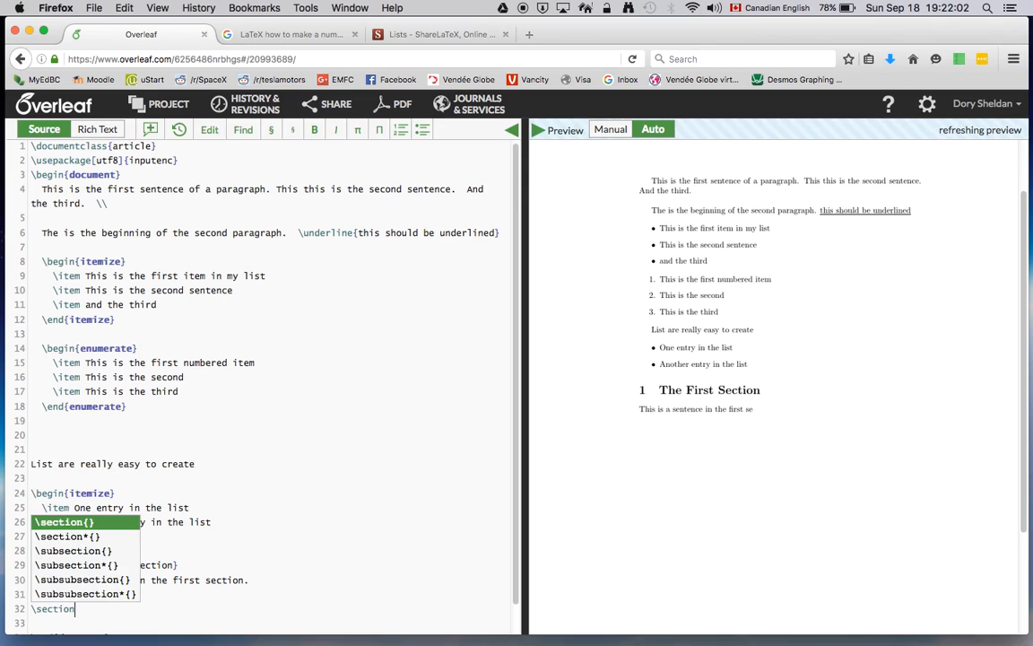
key("Return")
type("The s")
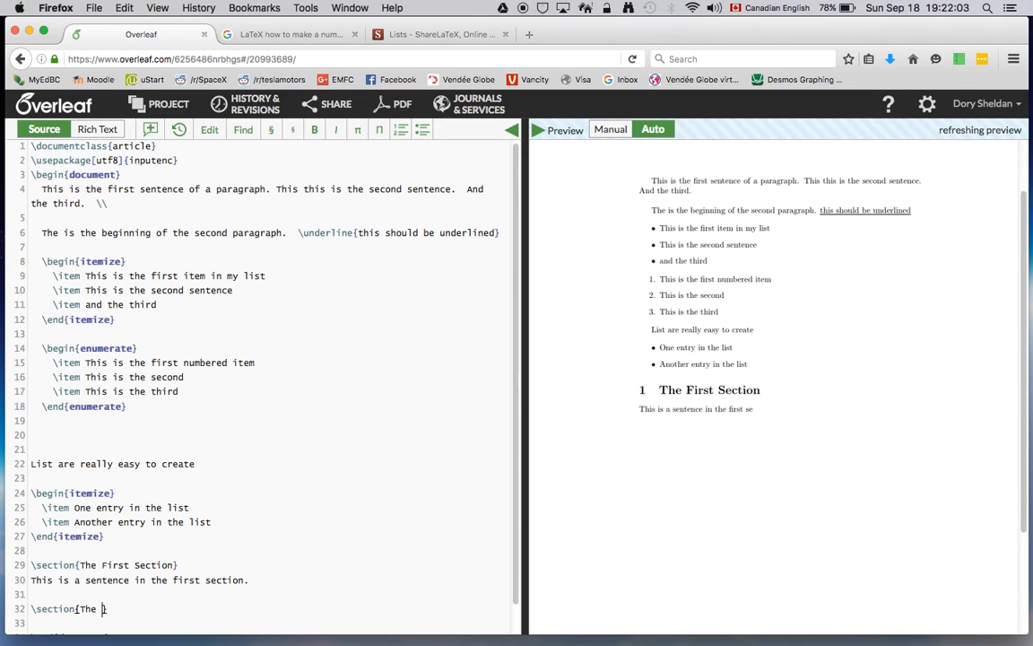
key("BackSpace")
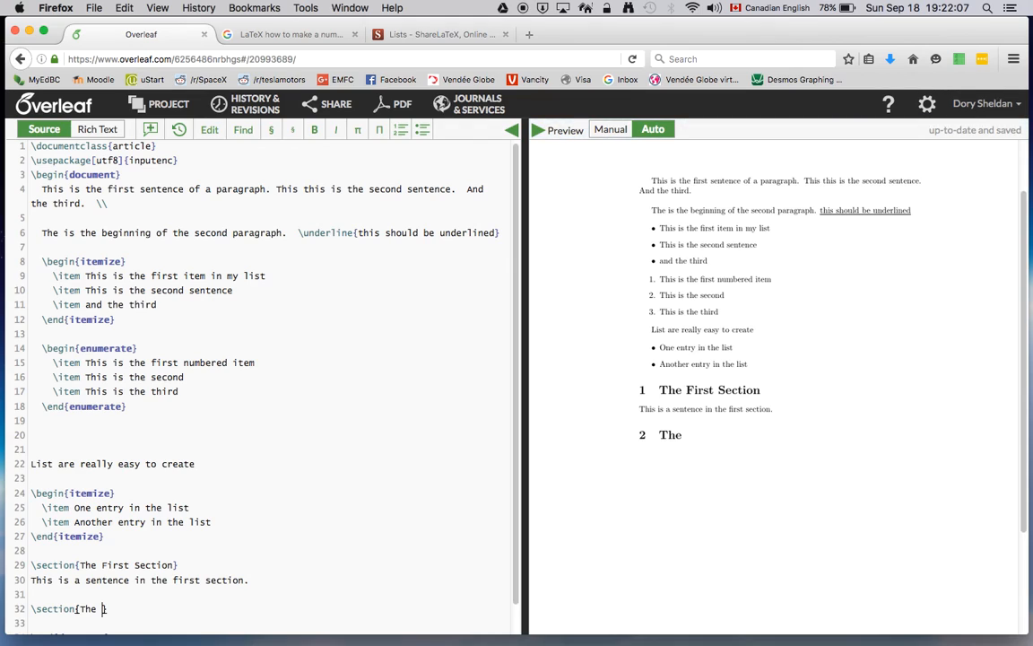
type("Last Sec")
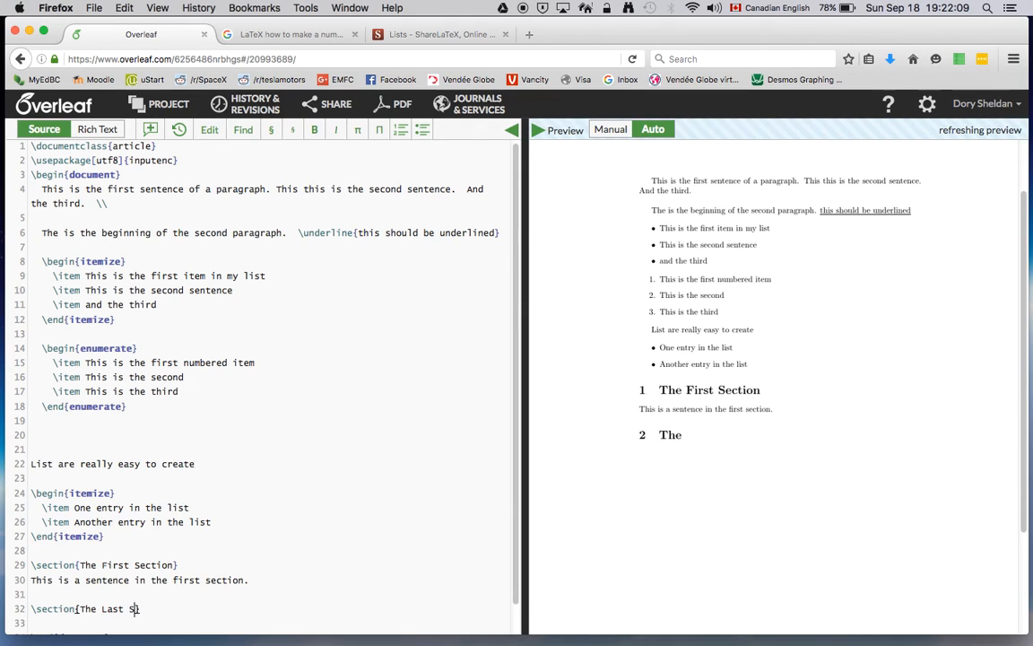
type("tion")
key("Return")
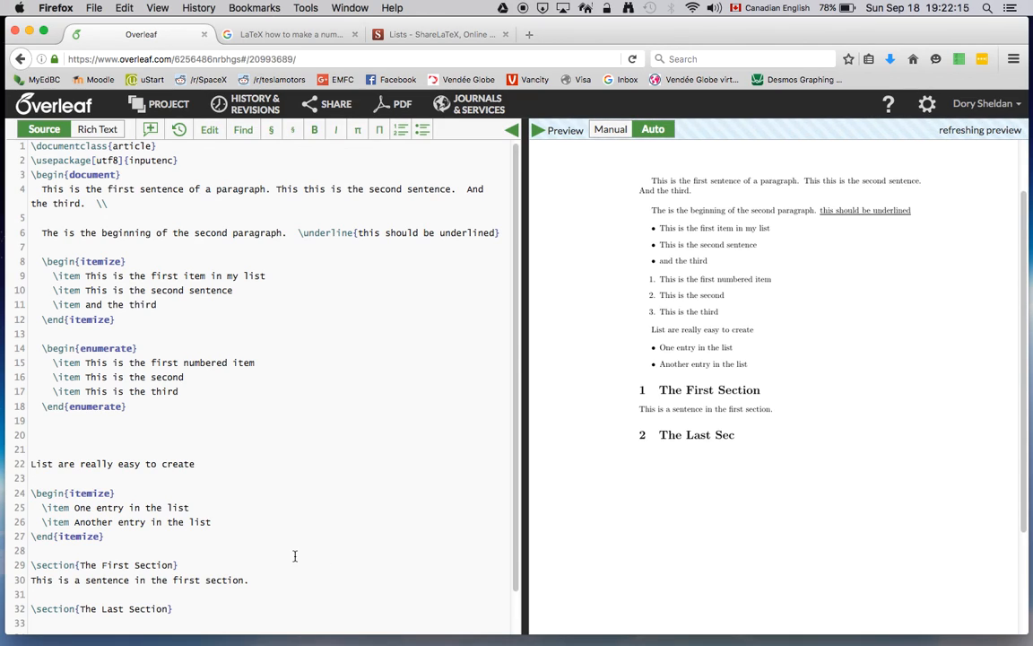
- Retitle the newest section "The Second Section" and write "Here are some words." on the line below it
double_click(107, 609)
type("Second")
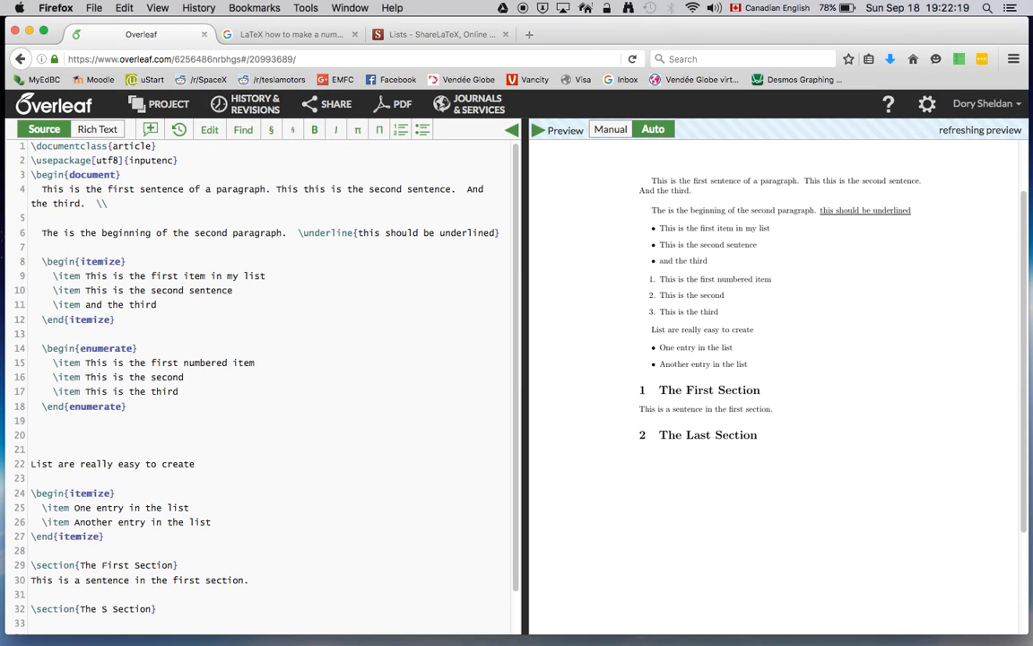
left_click(190, 610)
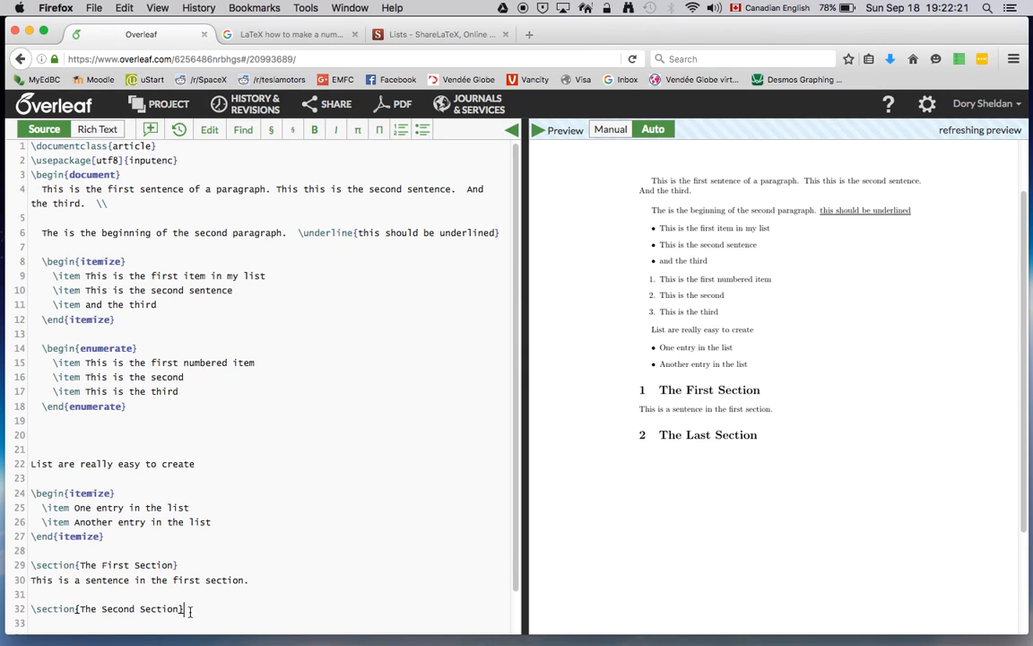
key("Return")
type("Here are some words.")
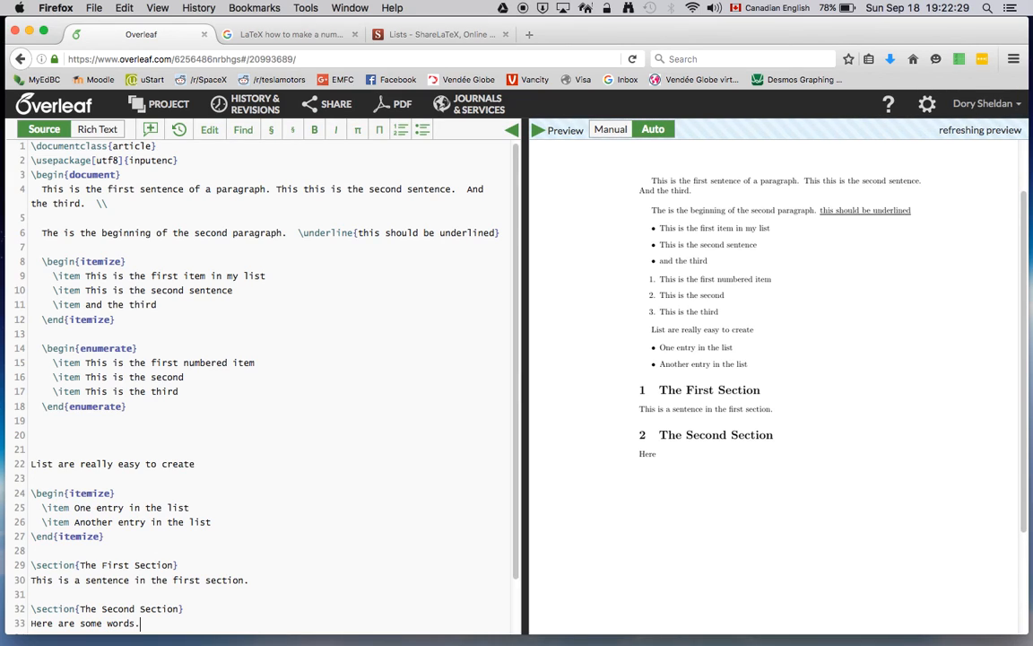
- Insert a \pagebreak command after the second section's text, with an empty line between them
key("Return")
key("Return")
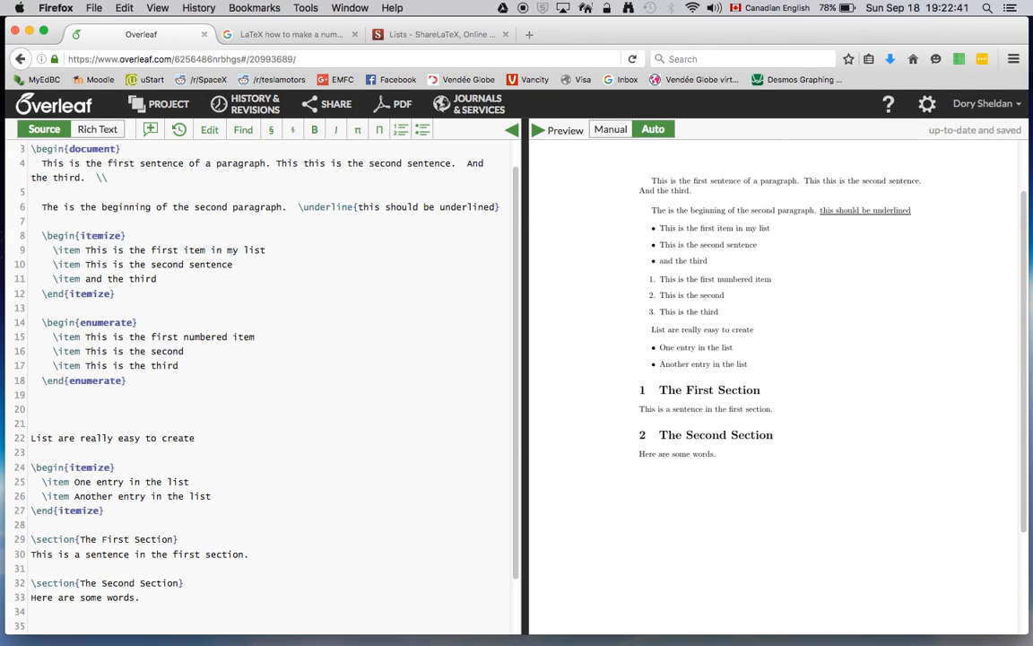
type("\\")
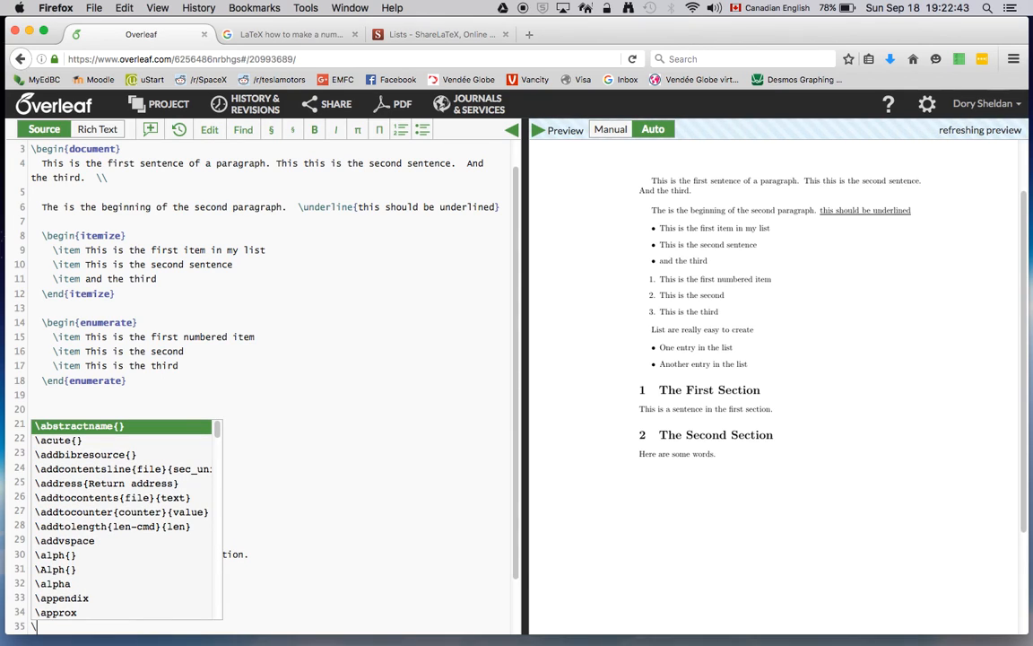
type("pagebreak")
key("Return")
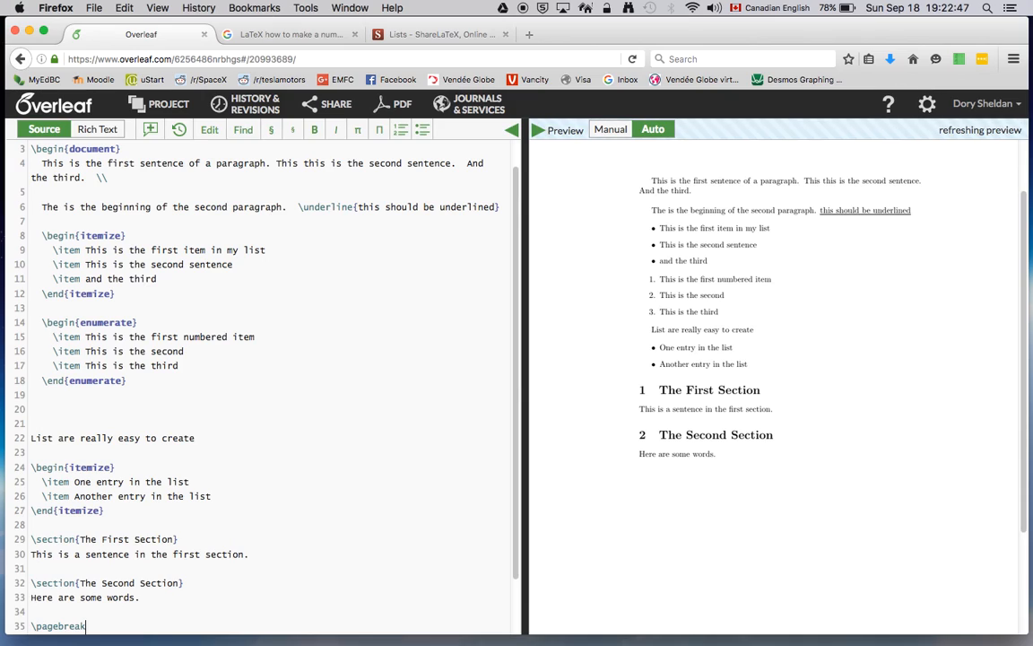
- Add \section{The Last Section - With Some Equations} after the page break and view its heading in the preview
key("Return")
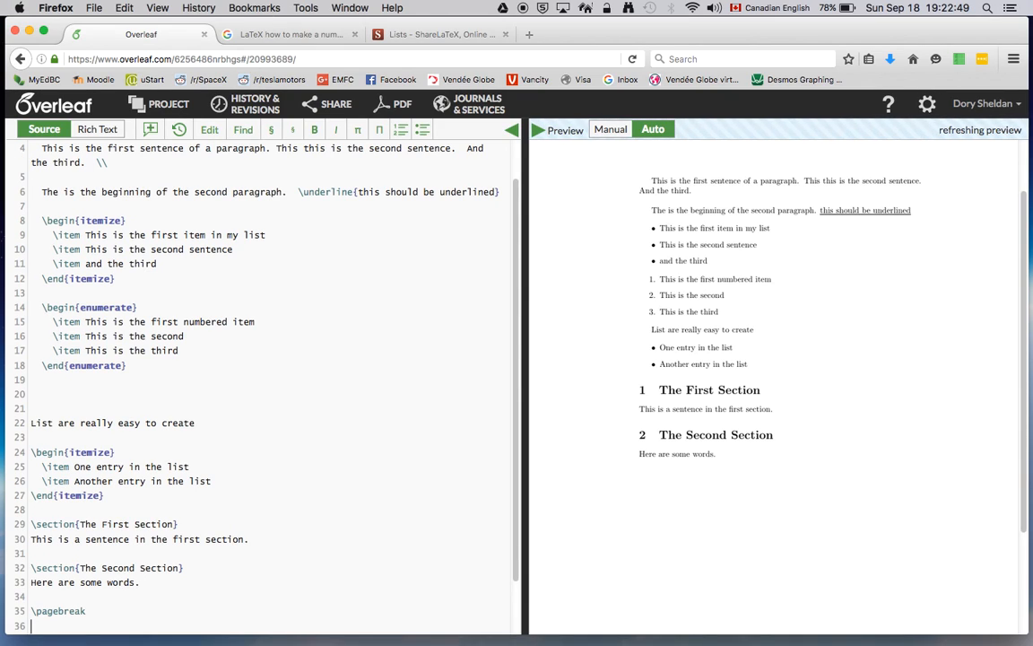
key("Return")
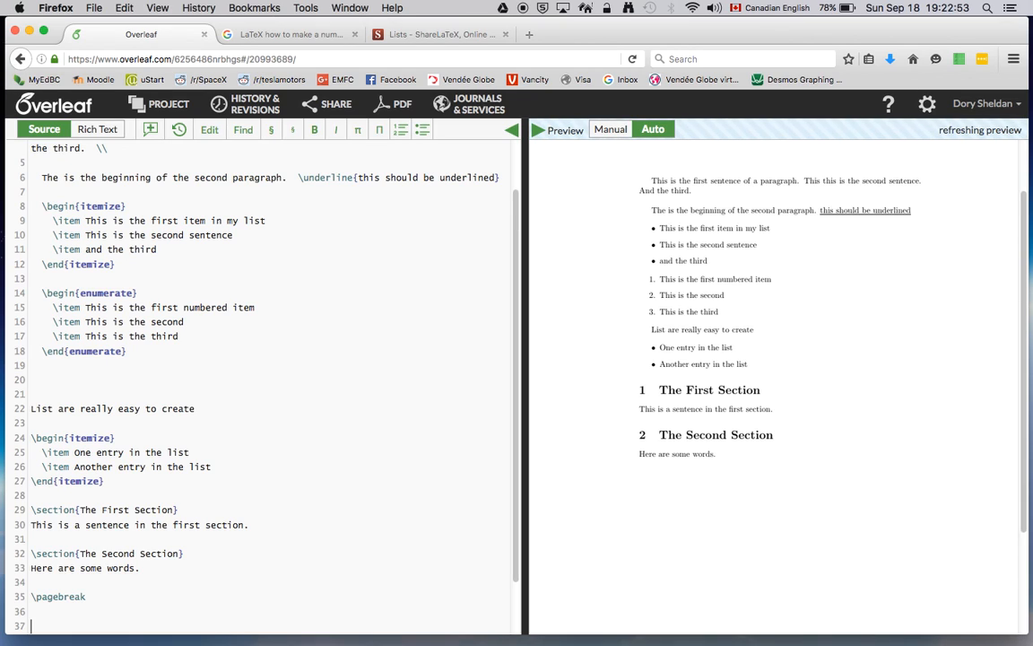
type("\\secotion")
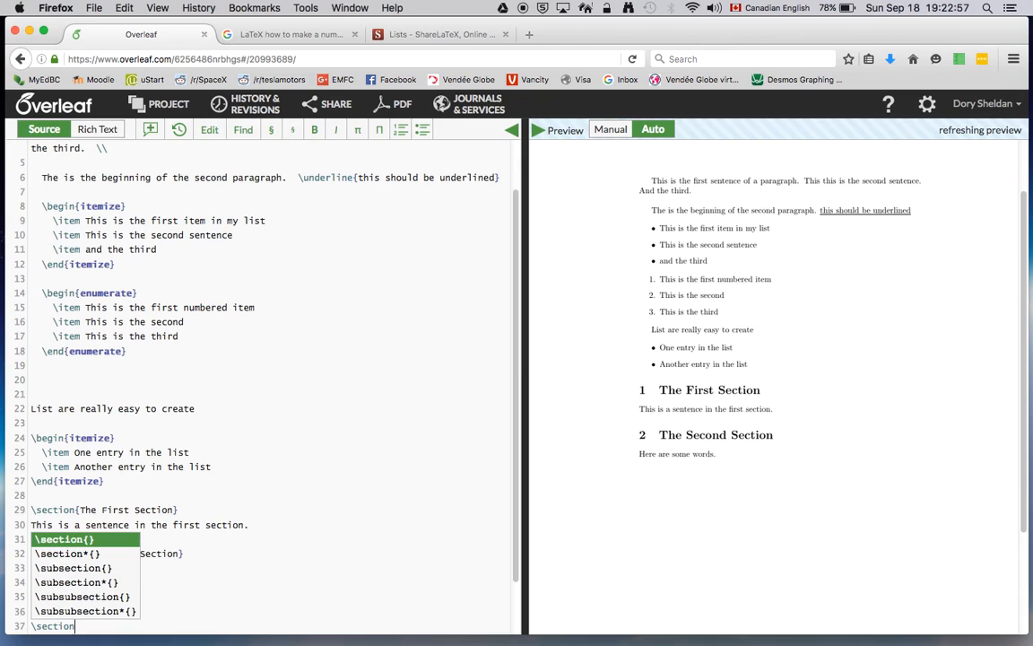
key("Return")
type("The")
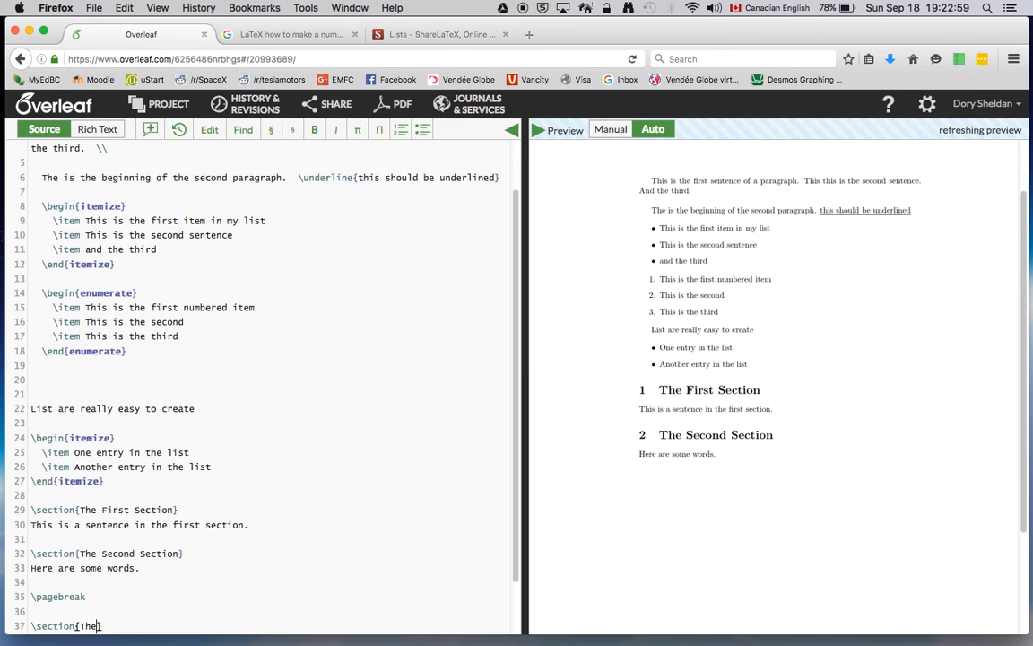
type(" Last Section ")
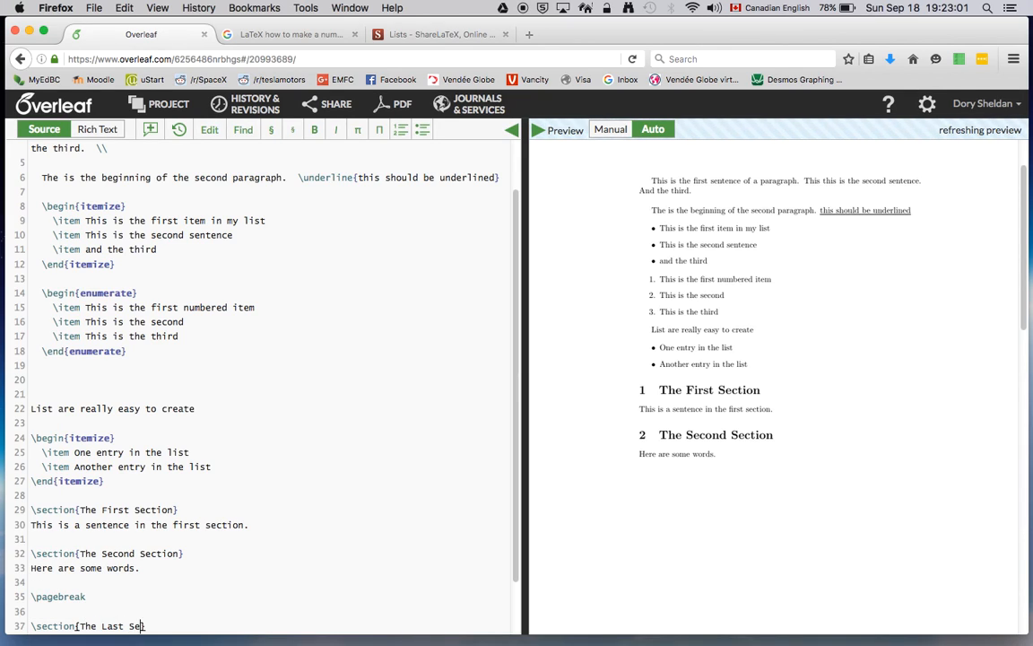
type("- With Some Eq")
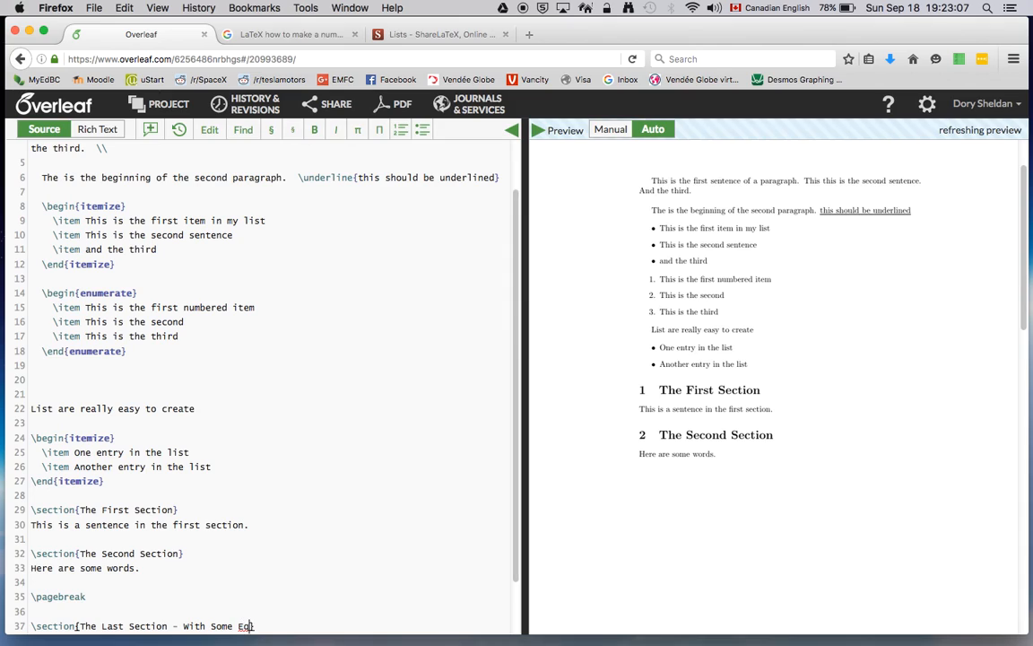
type("uations")
key("Return")
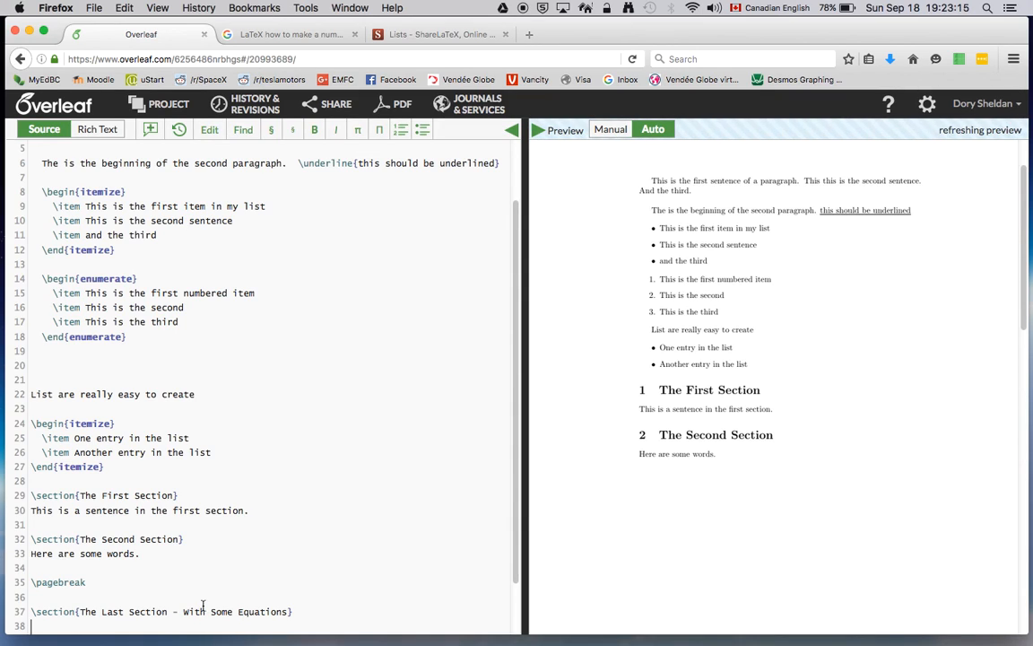
scroll(758, 375, "down", 10)
scroll(758, 374, "down", 5)
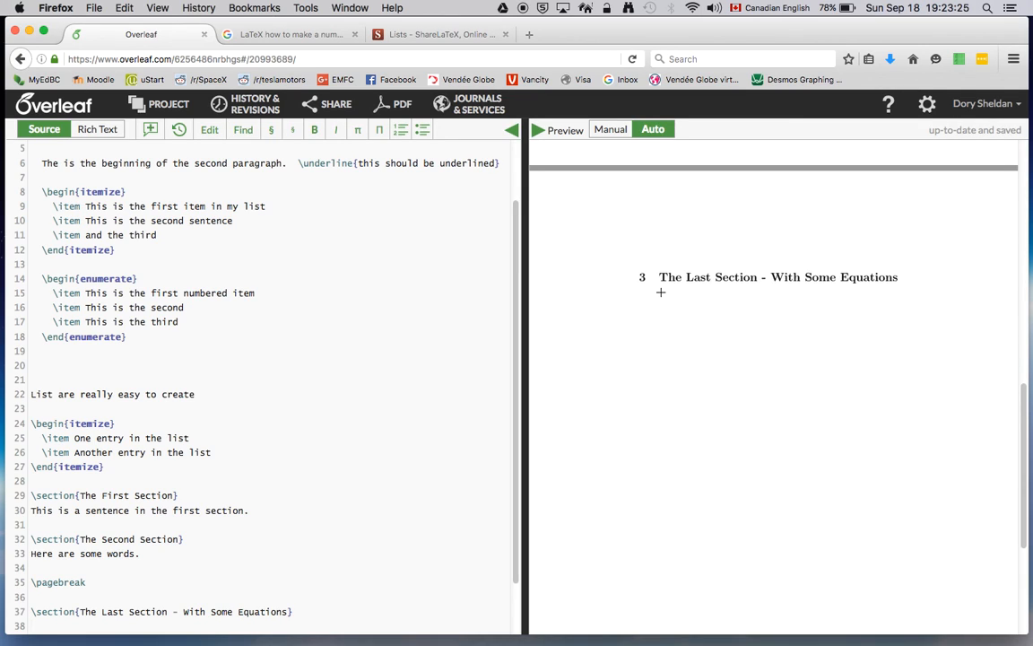
scroll(205, 493, "down", 2)
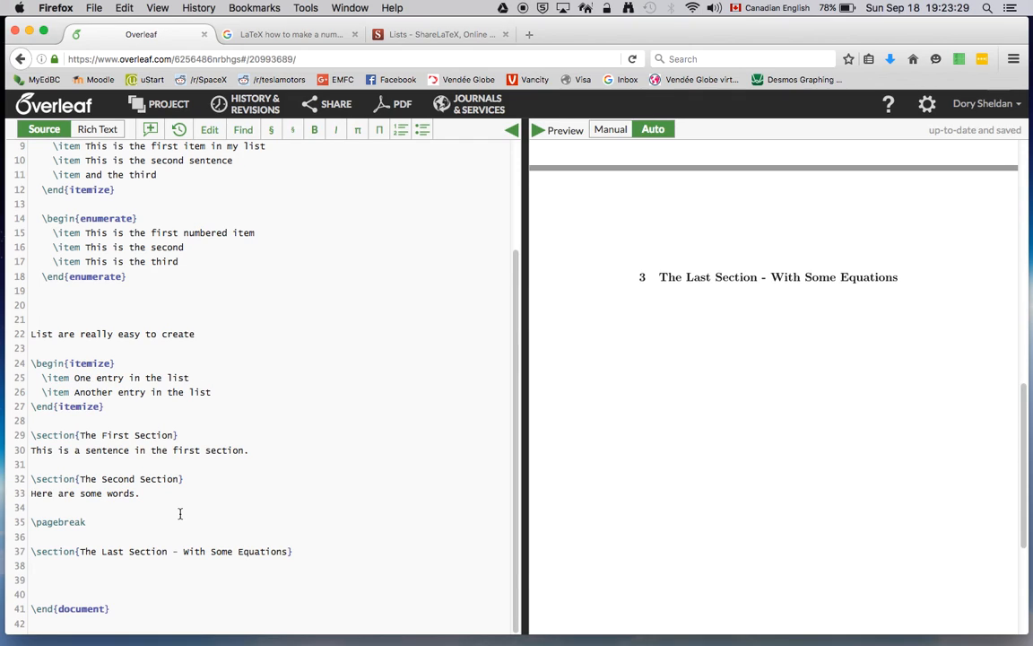
- Write "Here are some more words. Here is an equation:" on the line below the last section's heading
type("Here are some more words. ")
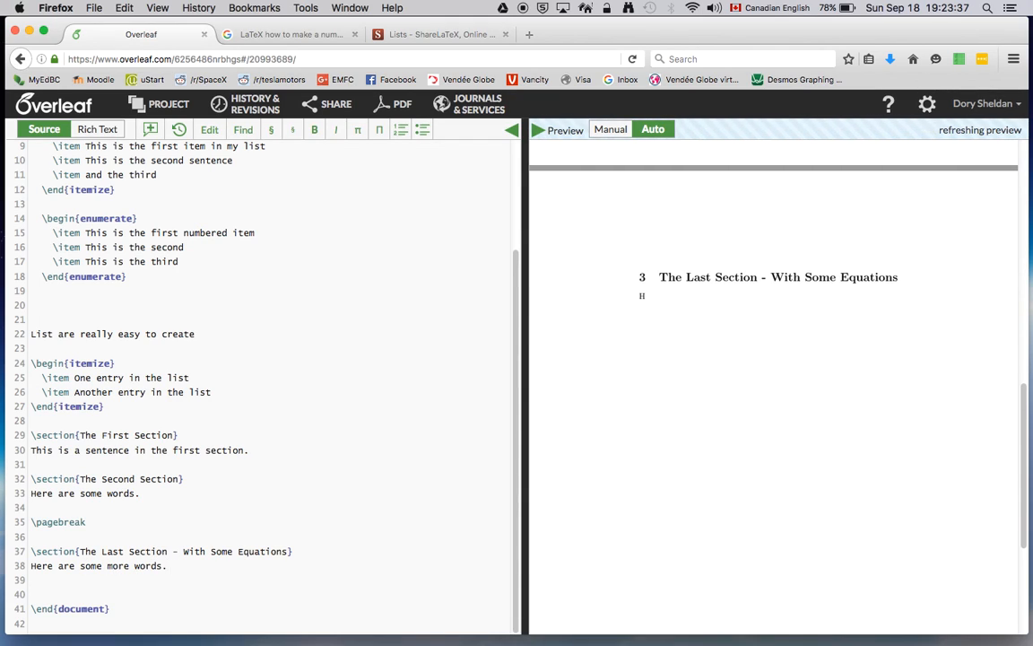
type(" Here is an equatio")
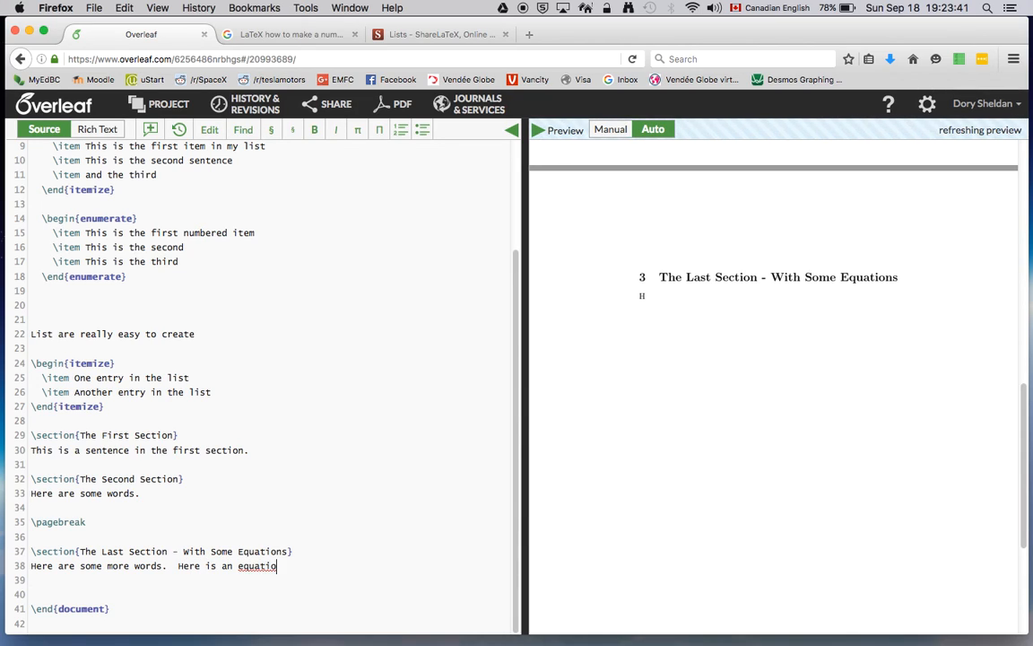
type("n.")
key("BackSpace")
key("BackSpace")
type(":")
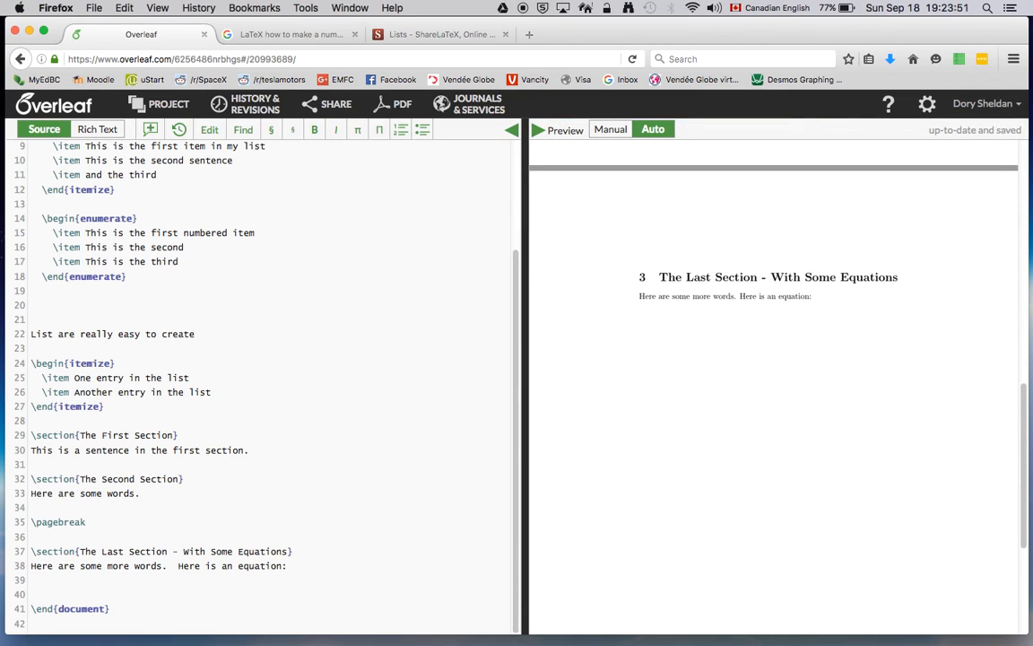
- Add the inline equation $E=m c^2$ at the end of the last section's sentence
type("$")
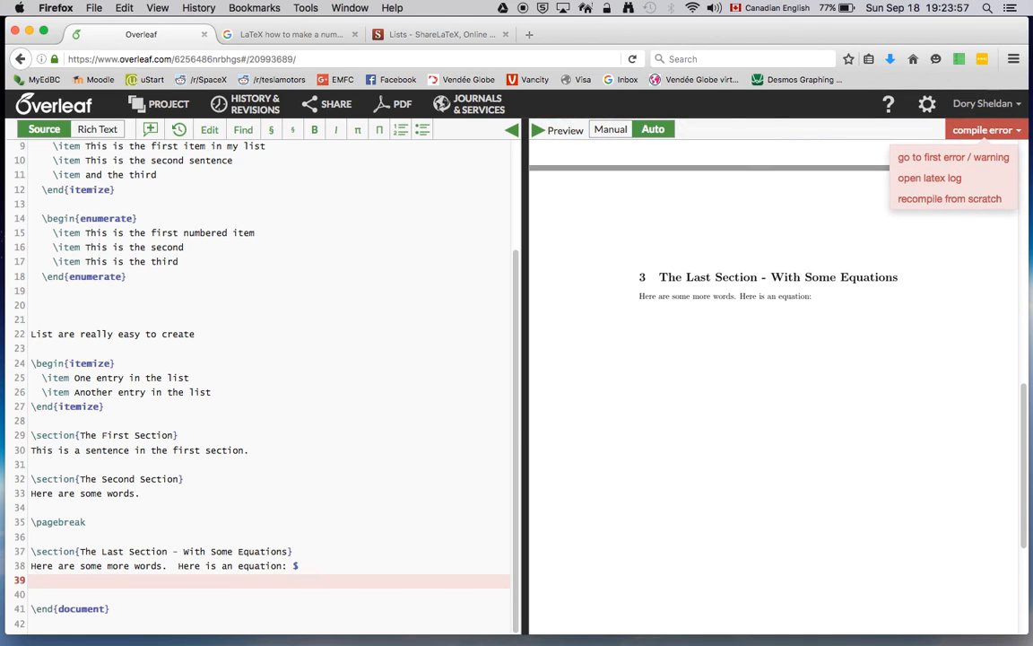
type("E=m")
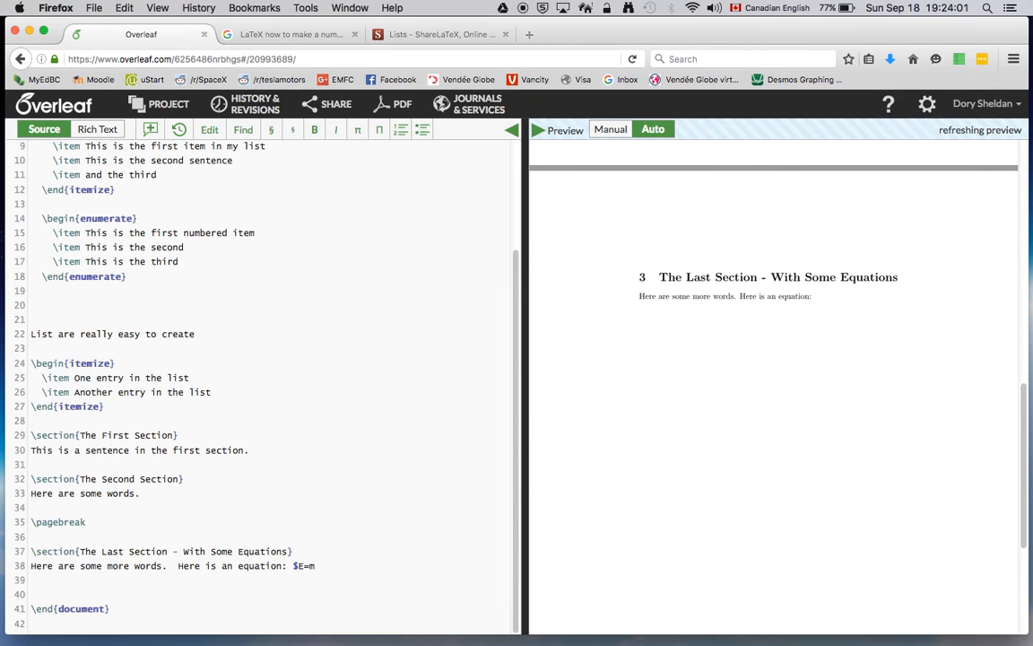
type(" c^")
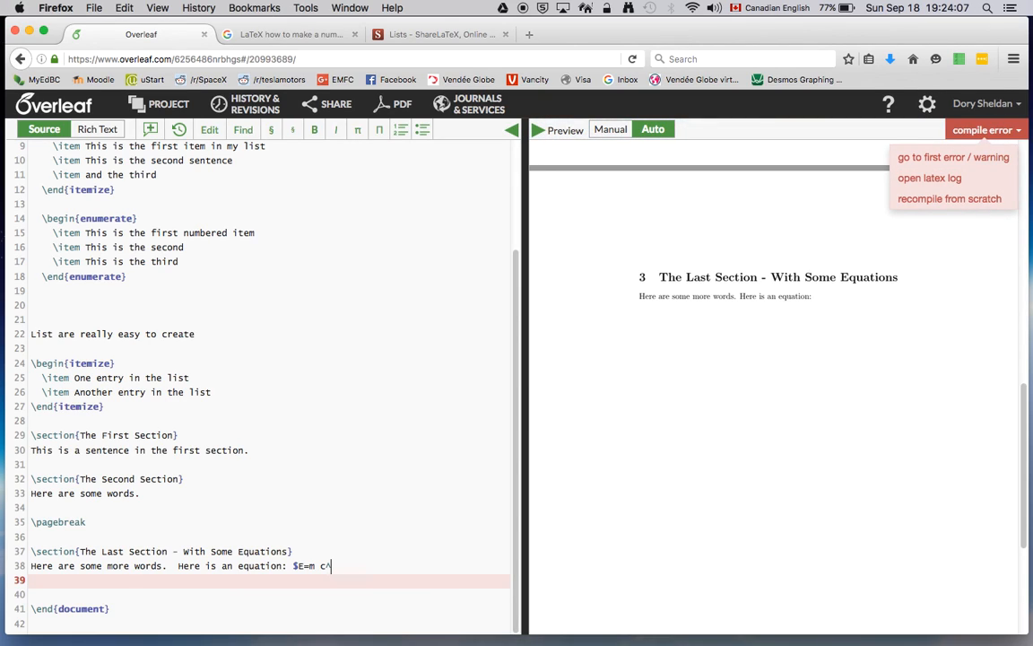
type("2")
type("$")
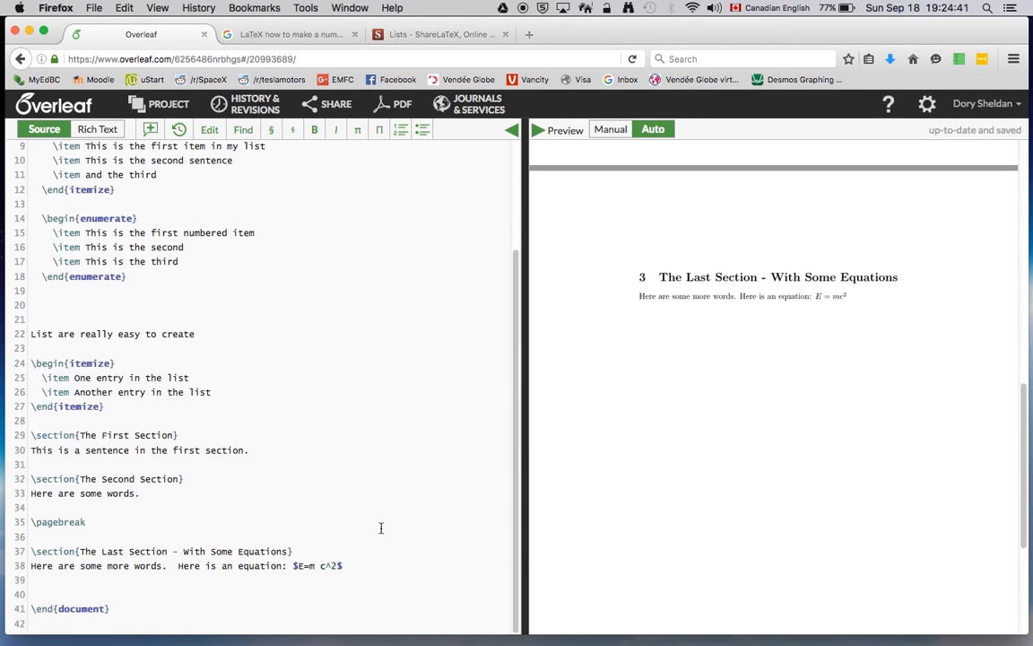
- Turn the E=m c^2 equation into a centred display equation by enclosing it in double dollar signs
left_click(293, 565)
type("$")
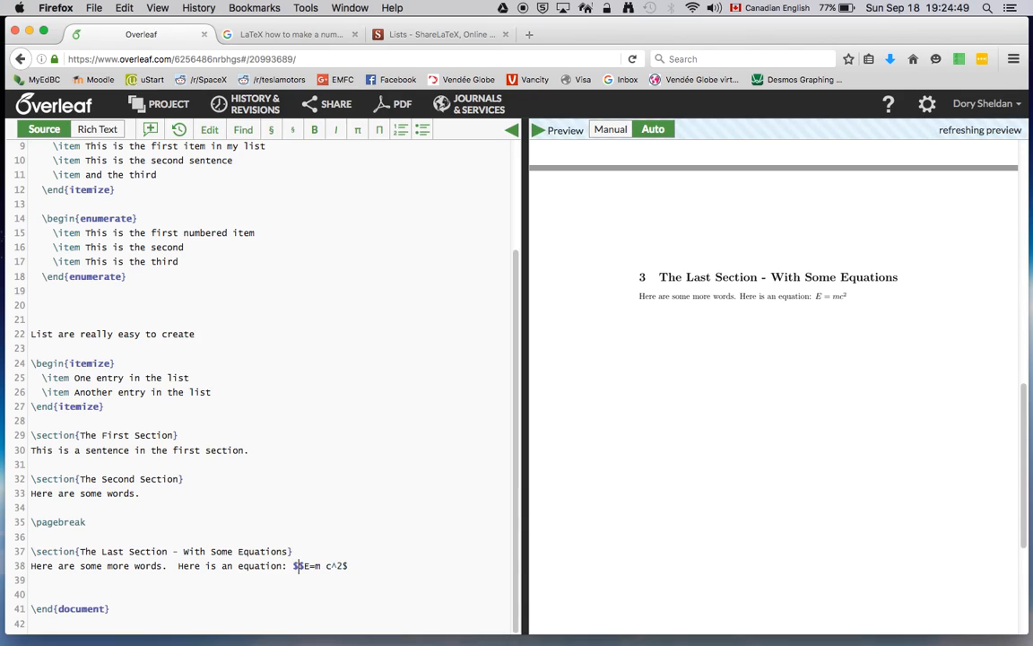
left_click(349, 565)
type("$")
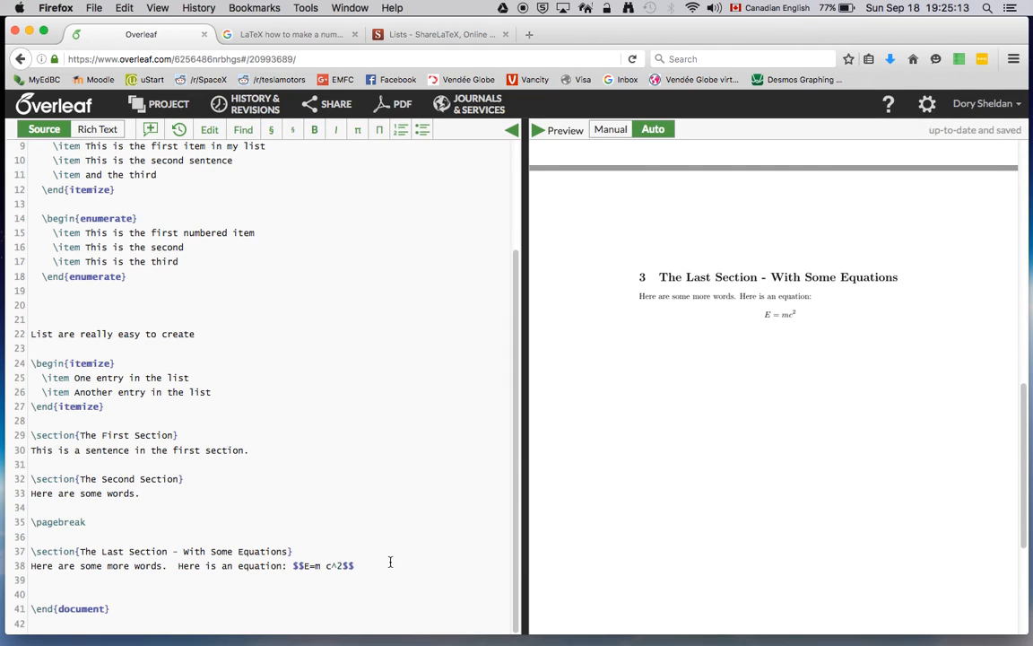
- Start a second display equation below an empty line with $$t = \frac{t_o}, making t_o the fraction's numerator
key("Return")
key("Return")
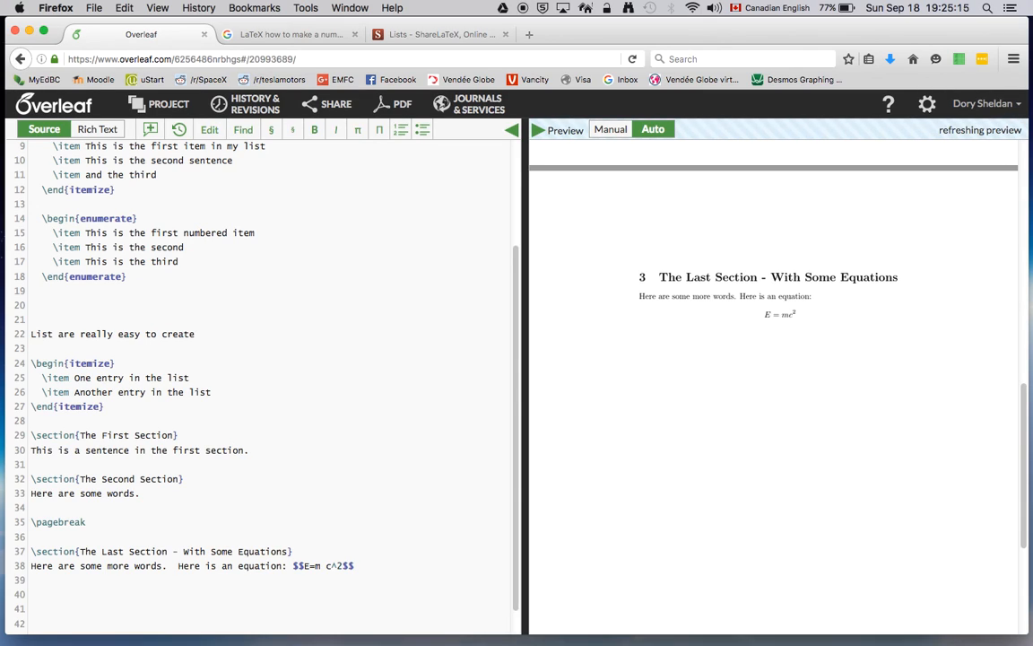
type("$$")
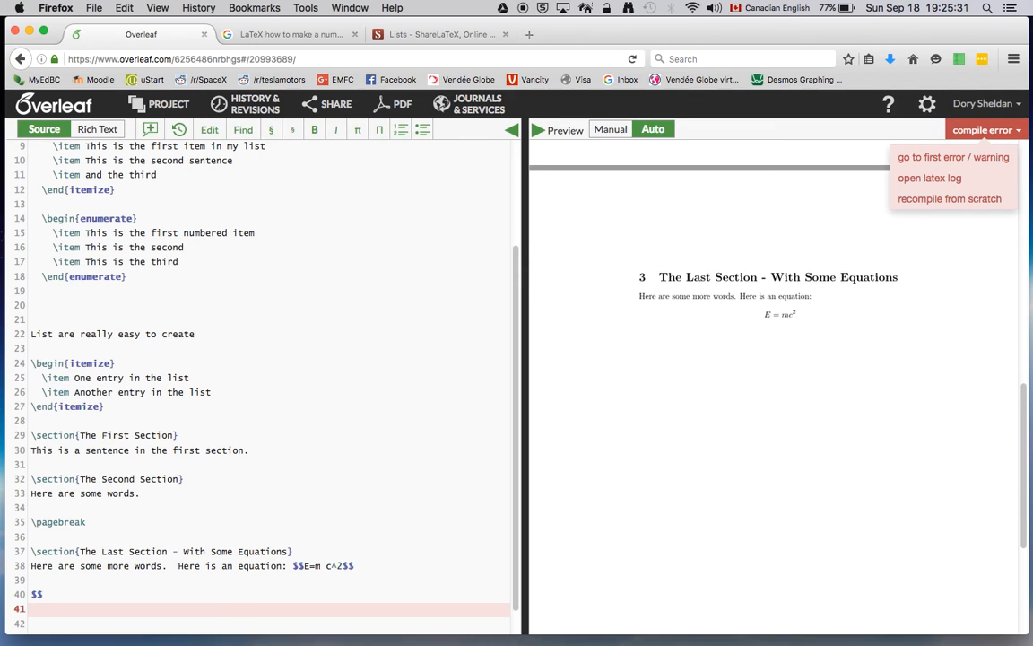
type("t =")
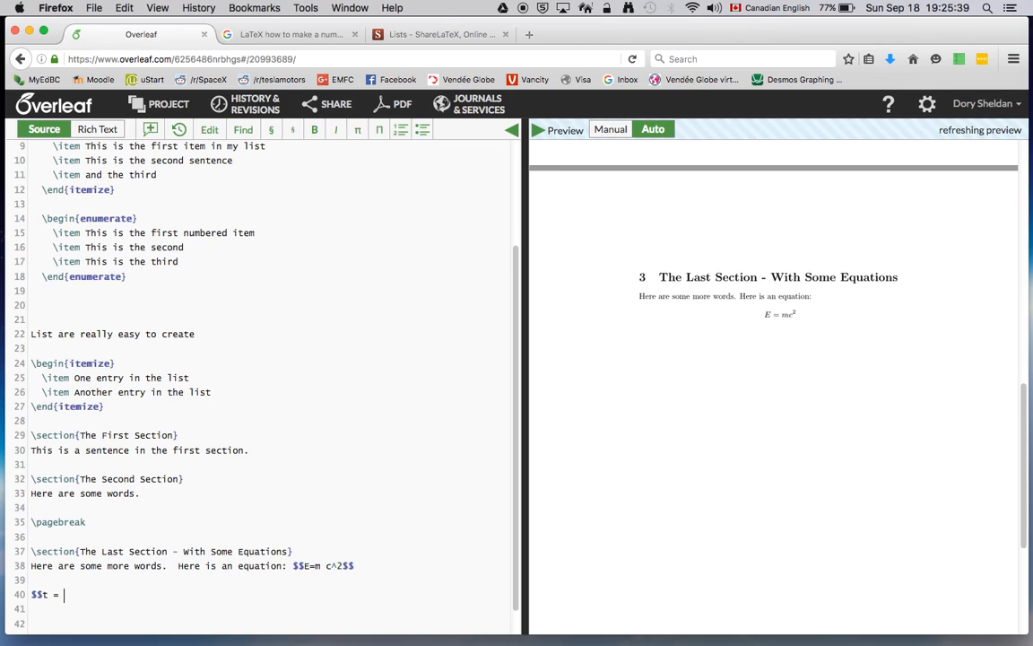
type("\\")
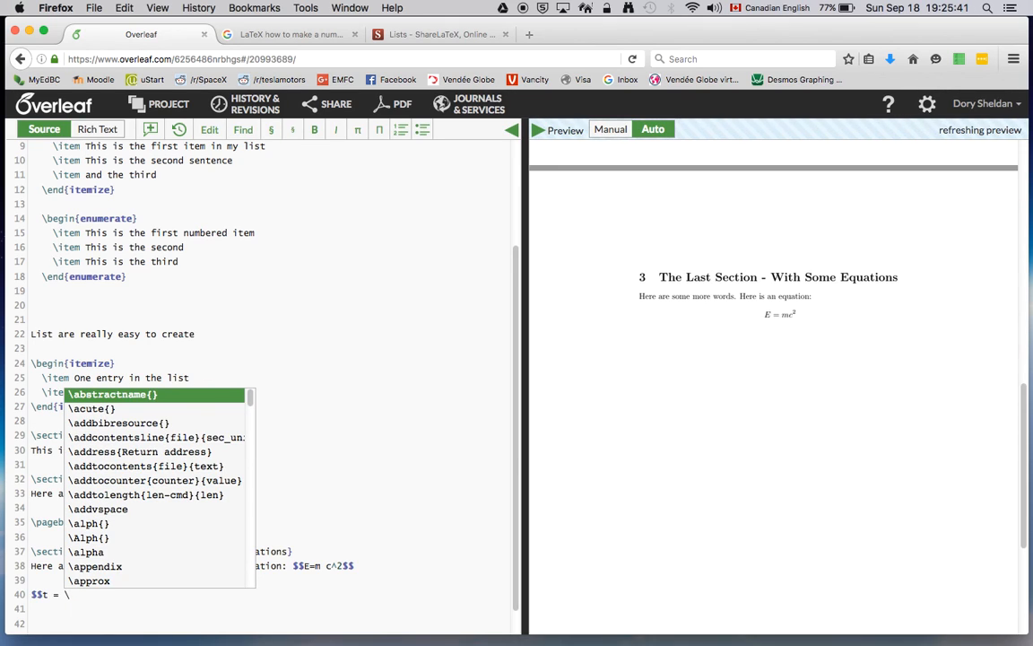
type("frac{")
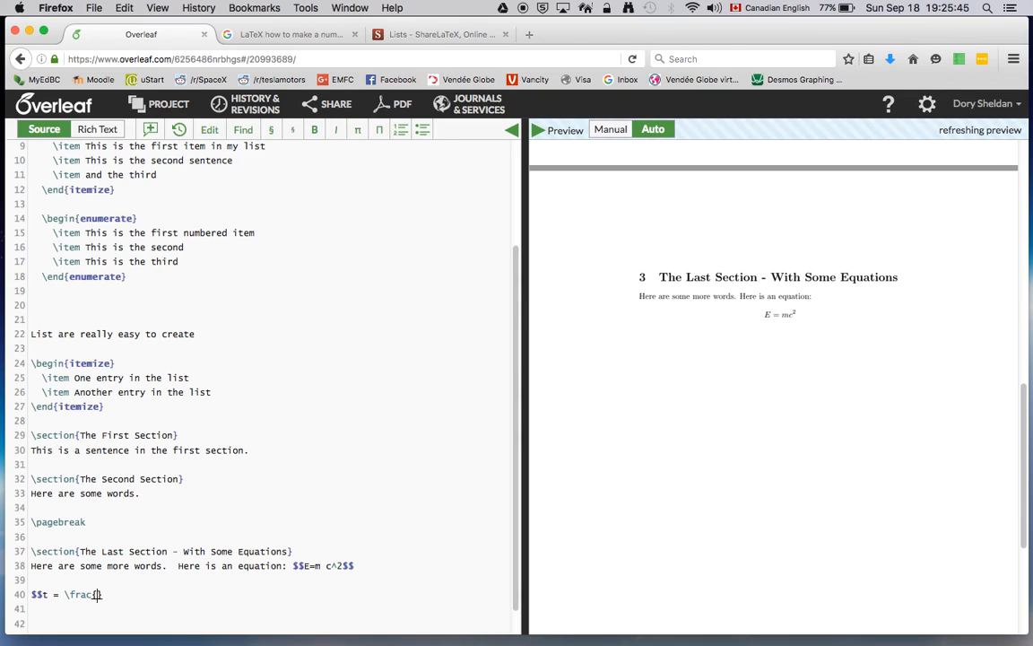
key("Down")
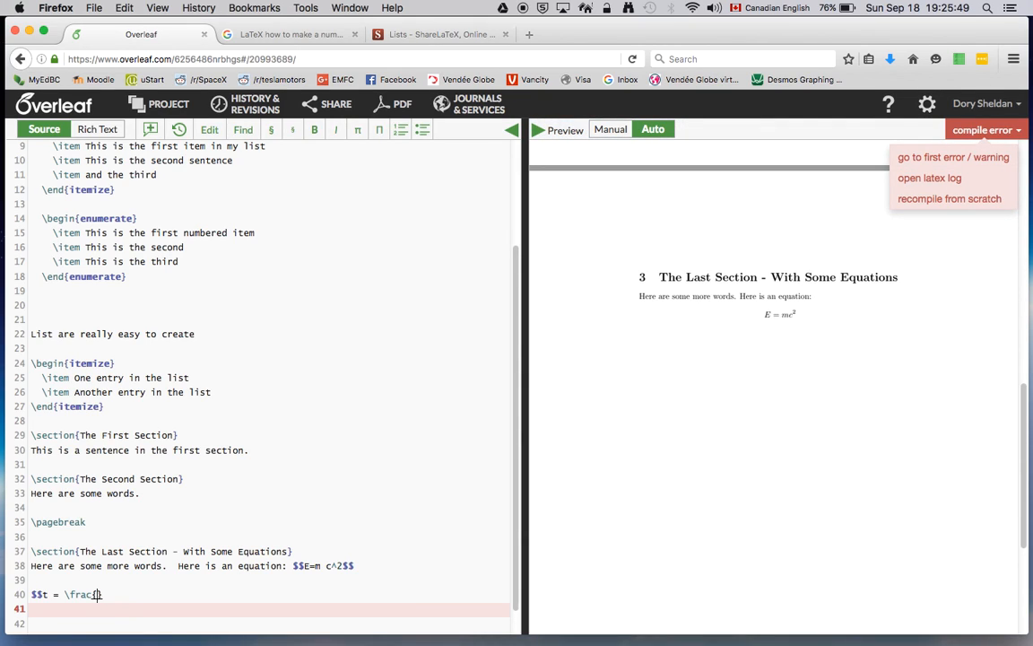
left_click(97, 595)
type("t_o")
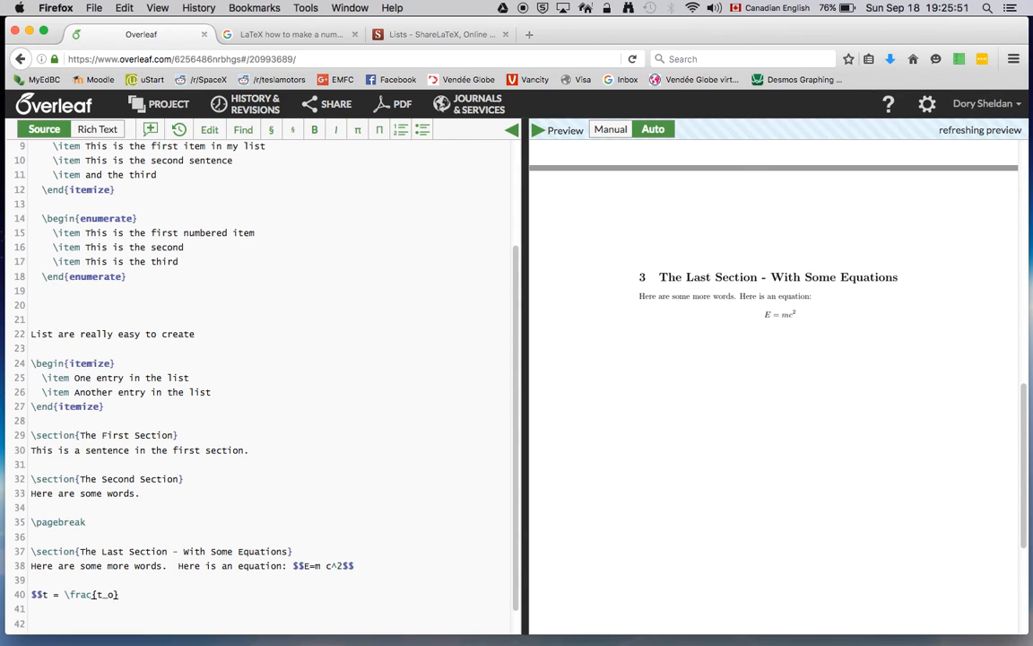
key("Down")
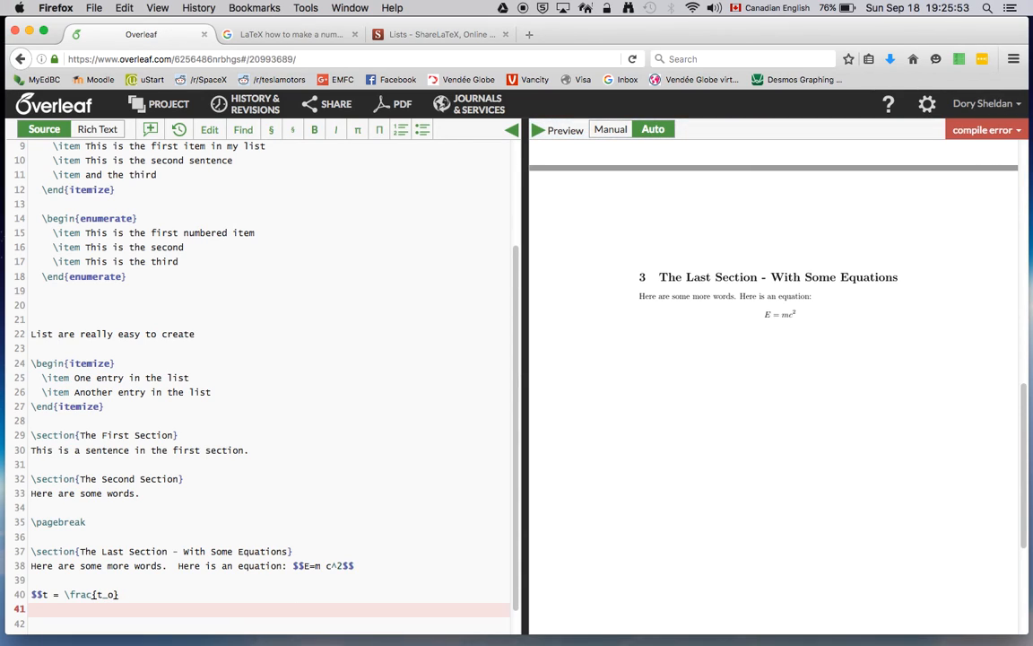
- Add the denominator {\sqrt{1-\frac{v^2}{c^2}}} to the fraction and close the display equation with $$
left_click(125, 595)
type("{")
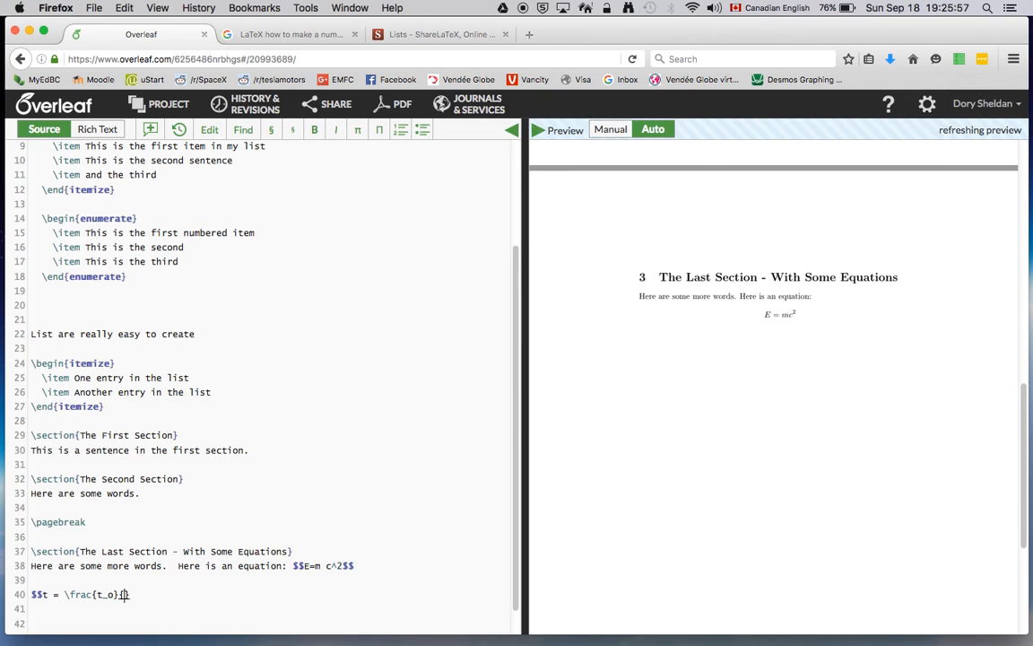
type("\\sqrt{1-\\frac{v^2}")
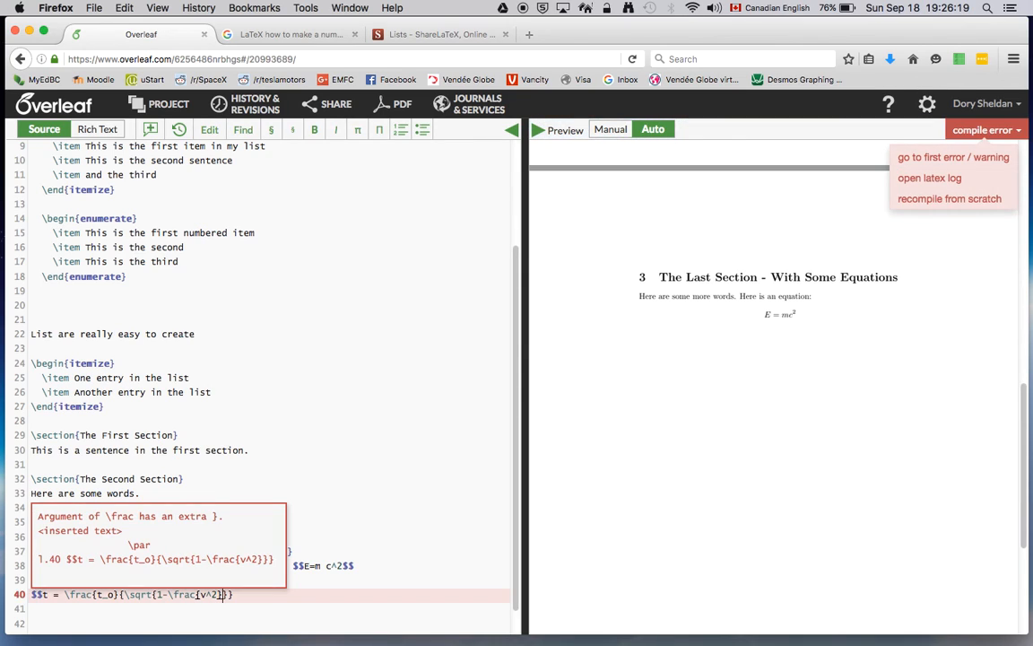
type("{c^2")
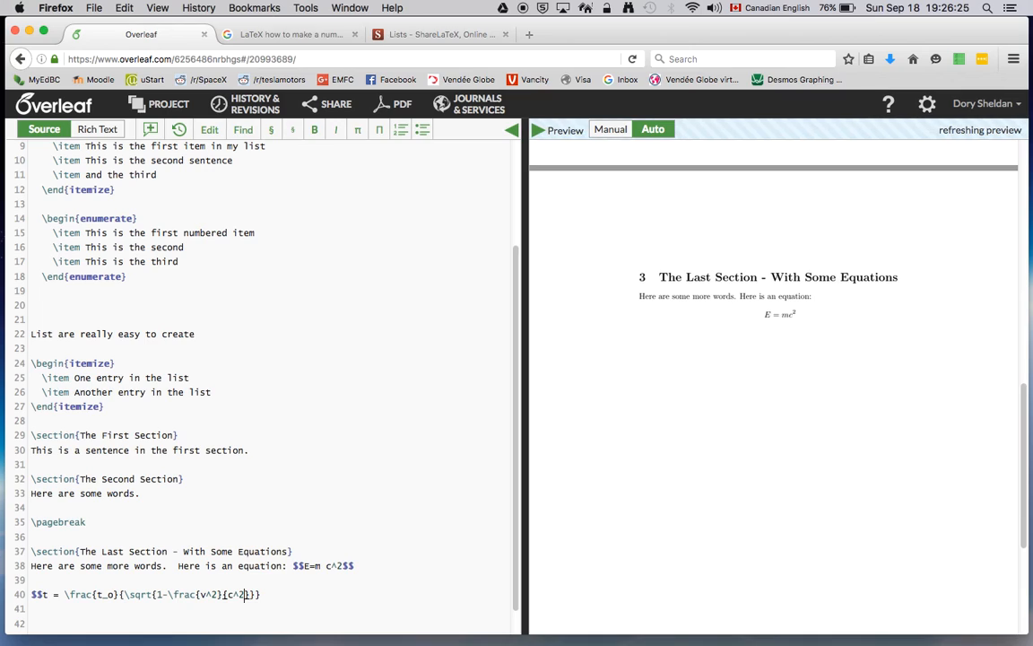
key("Right")
key("Right")
type("}")
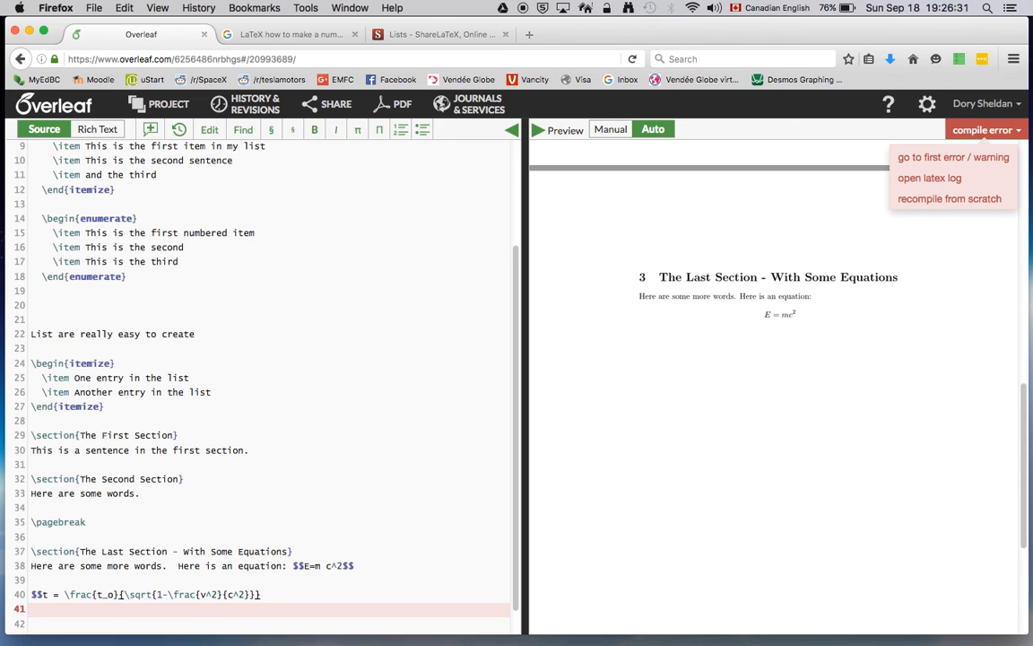
type("$$")
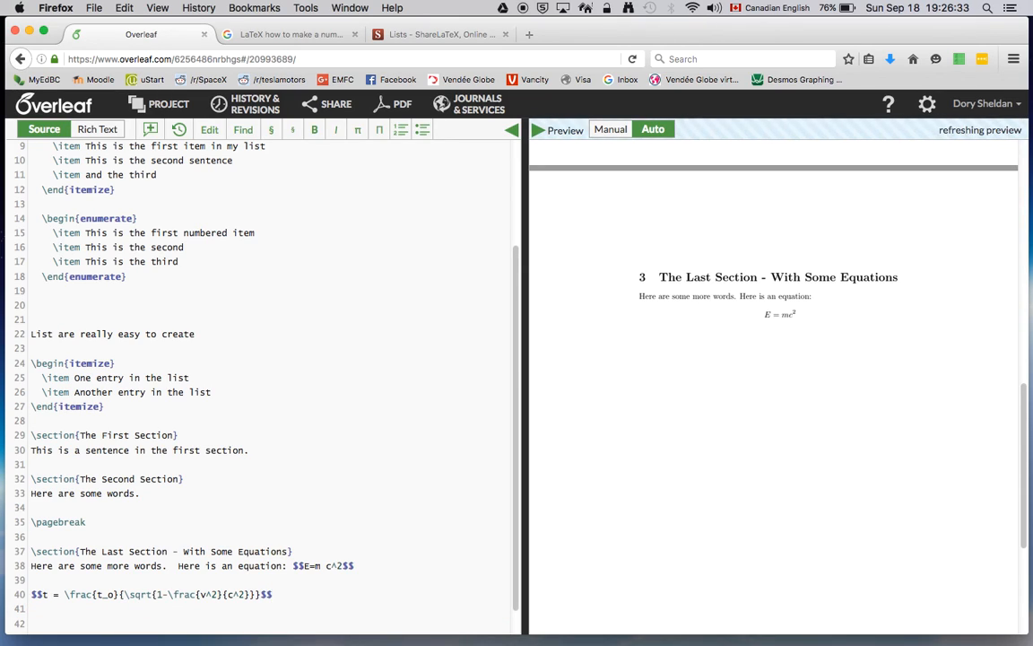